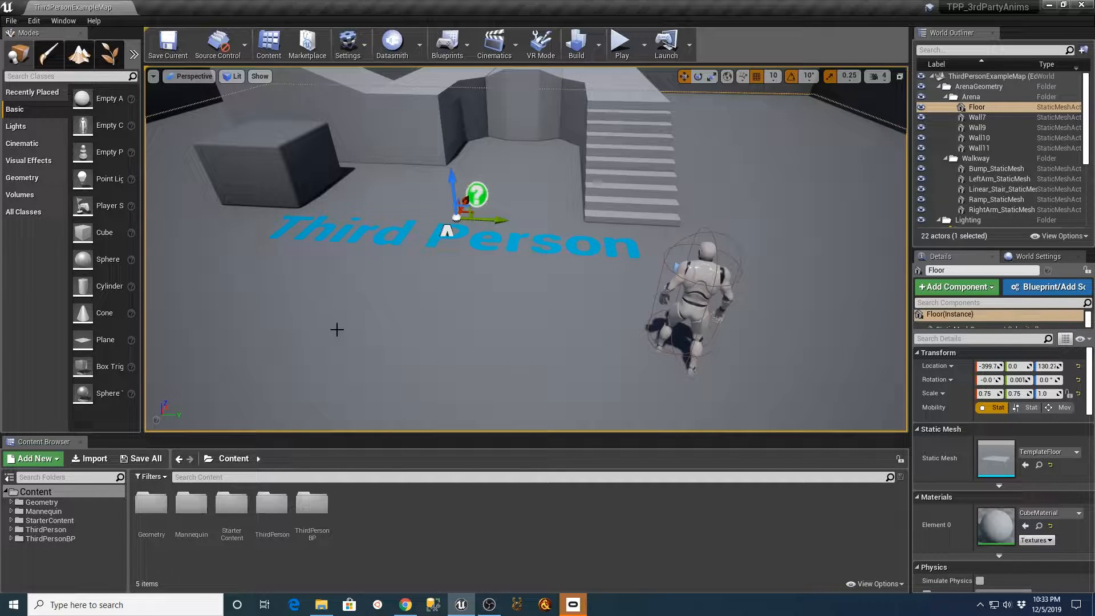
{"action": "scroll", "coordinate": [454, 387], "scroll_direction": "down", "scroll_amount": 2}
{"action": "scroll", "coordinate": [459, 392], "scroll_direction": "up", "scroll_amount": 1}
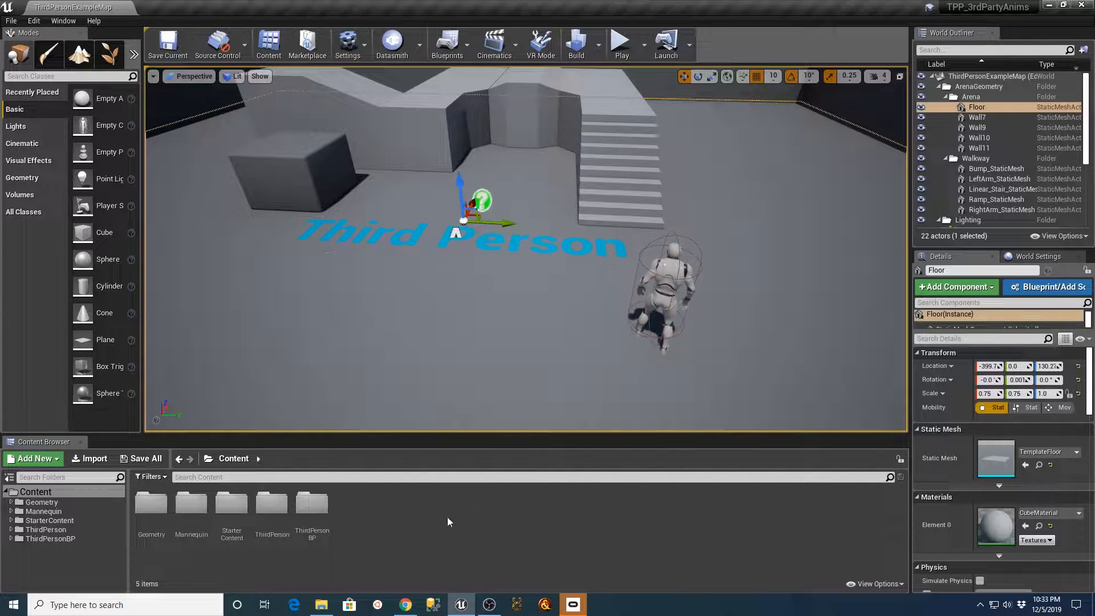
Switch to Chrome and review the Crazy rabbits pack page on 3DRT, including its description, animation list with frame ranges and included formats.
{"action": "mouse_move", "coordinate": [405, 604]}
{"action": "left_click", "coordinate": [382, 561]}
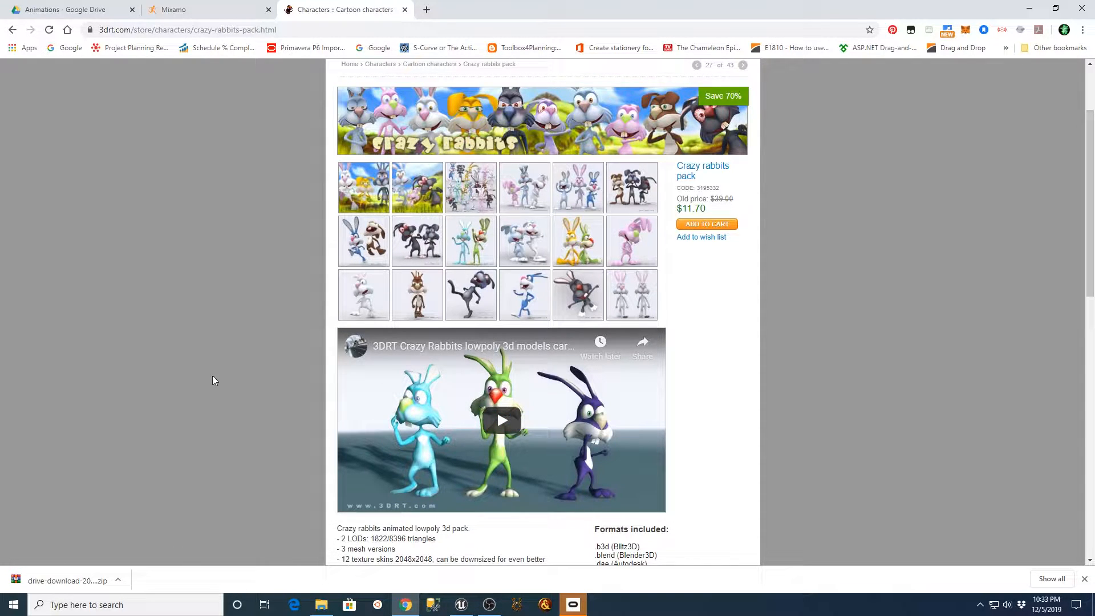
{"action": "scroll", "coordinate": [214, 378], "scroll_direction": "down", "scroll_amount": 3}
{"action": "scroll", "coordinate": [214, 379], "scroll_direction": "up", "scroll_amount": 4}
{"action": "scroll", "coordinate": [221, 378], "scroll_direction": "up", "scroll_amount": 1}
{"action": "scroll", "coordinate": [214, 452], "scroll_direction": "down", "scroll_amount": 3}
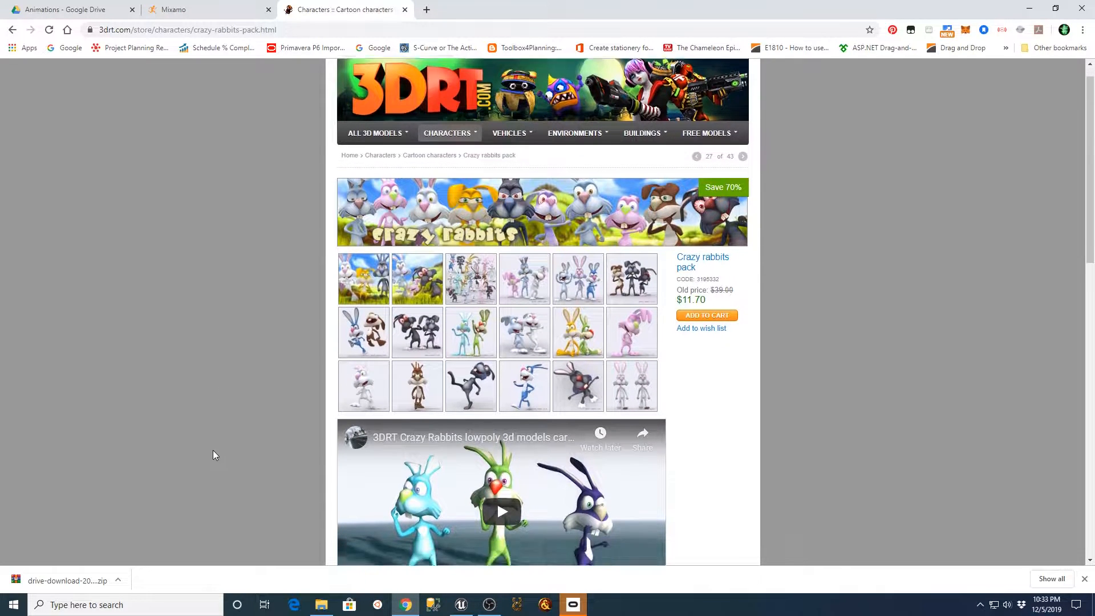
{"action": "scroll", "coordinate": [263, 422], "scroll_direction": "down", "scroll_amount": 3}
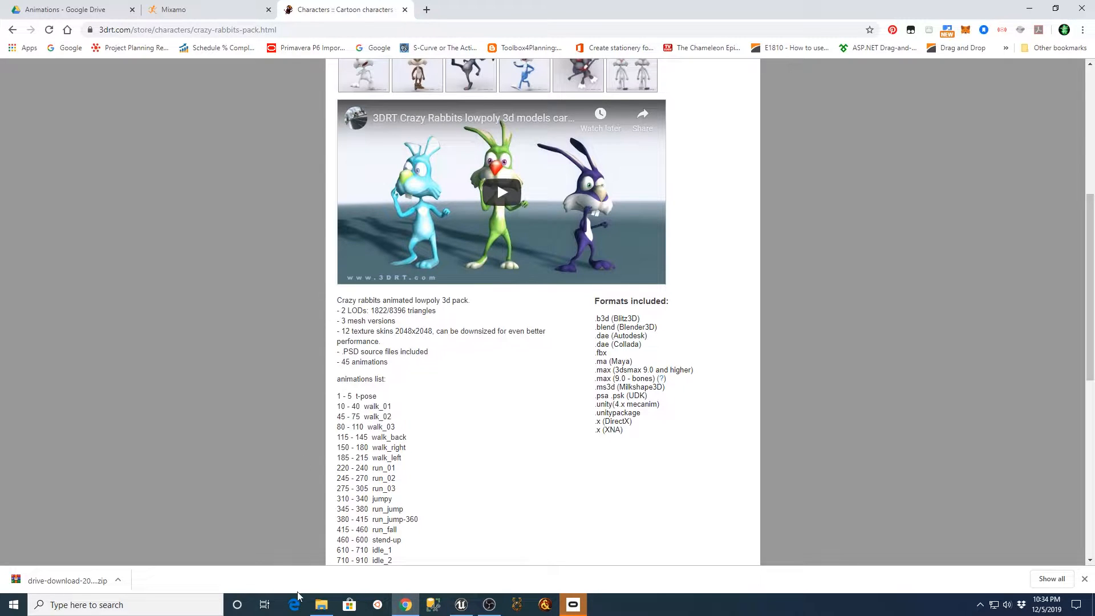
{"action": "scroll", "coordinate": [308, 430], "scroll_direction": "down", "scroll_amount": 3}
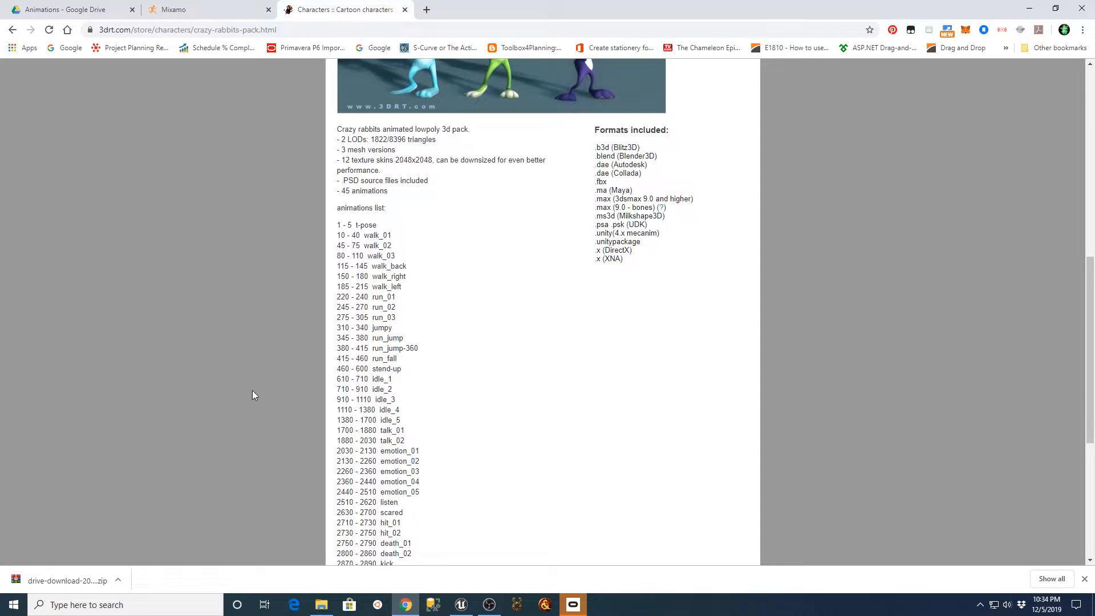
{"action": "scroll", "coordinate": [255, 395], "scroll_direction": "up", "scroll_amount": 5}
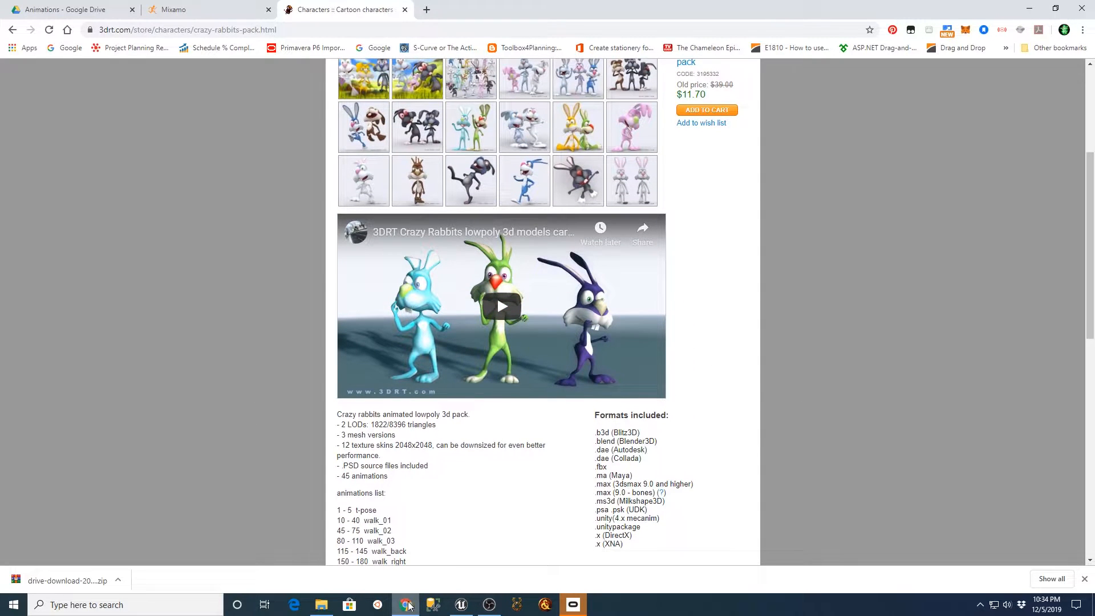
In File Explorer, select cr01_anim_fbx.FBX in the Crazy rabbits pack folder and narrow the window, keeping the file in view.
{"action": "left_click", "coordinate": [321, 605]}
{"action": "left_click_drag", "start_coordinate": [981, 195], "coordinate": [1092, 195]}
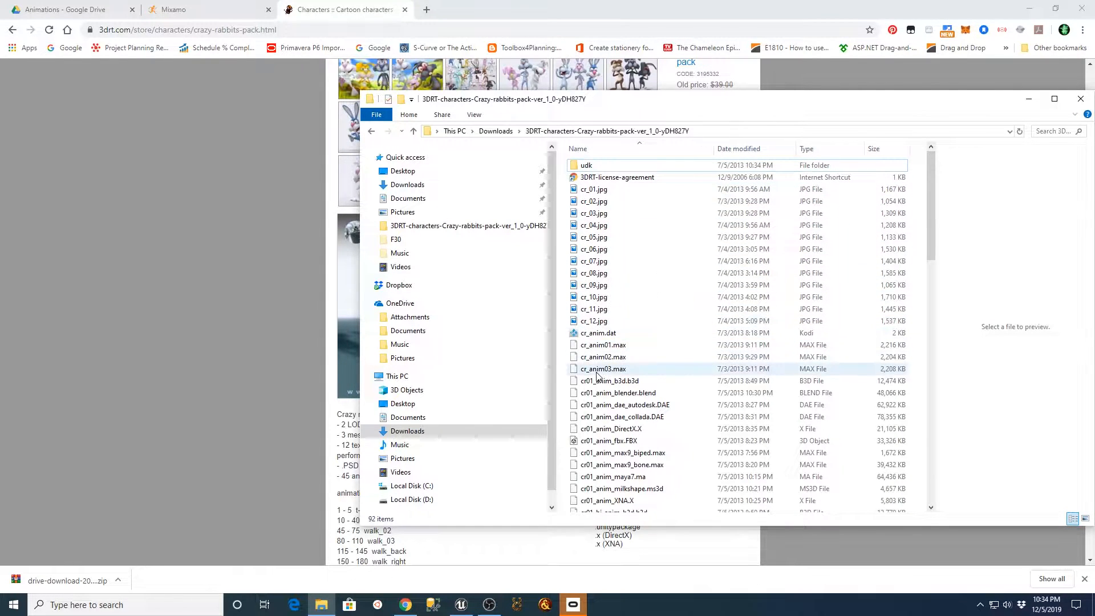
{"action": "left_click", "coordinate": [618, 443]}
{"action": "scroll", "coordinate": [716, 418], "scroll_direction": "down", "scroll_amount": 14}
{"action": "scroll", "coordinate": [749, 403], "scroll_direction": "up", "scroll_amount": 6}
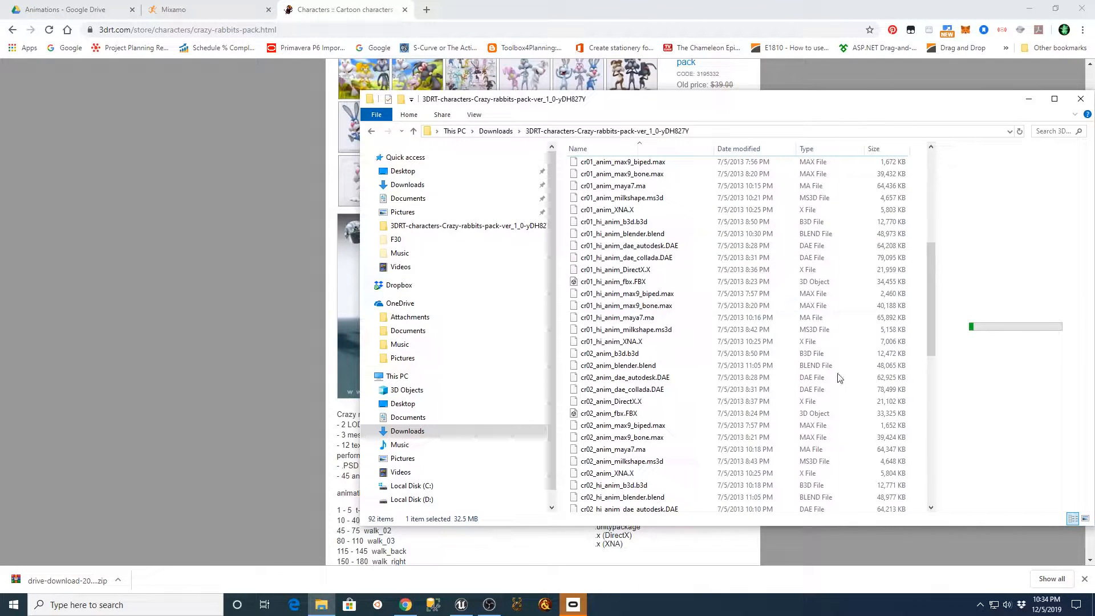
{"action": "left_click_drag", "start_coordinate": [361, 321], "coordinate": [610, 313]}
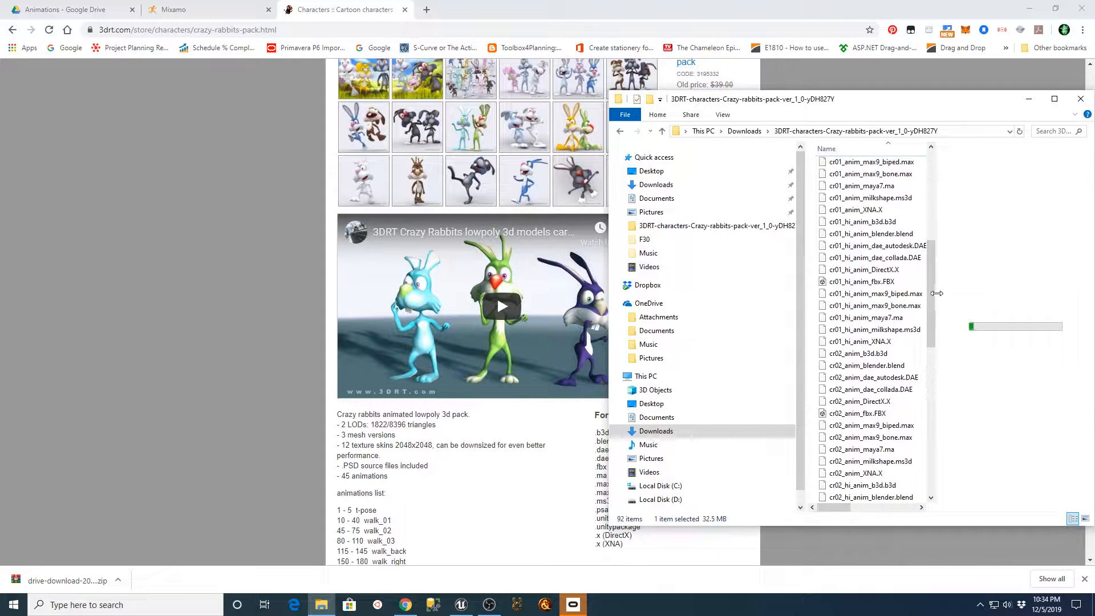
{"action": "left_click_drag", "start_coordinate": [932, 296], "coordinate": [931, 225]}
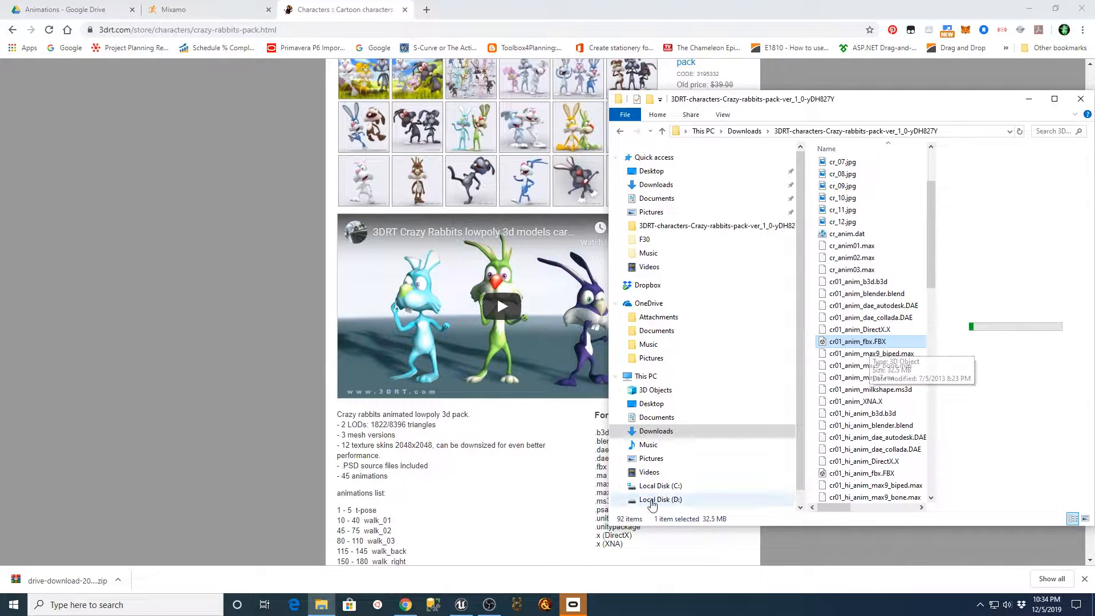
Switch to Unreal Editor and create a folder named Rabbit under Content.
{"action": "left_click", "coordinate": [467, 608]}
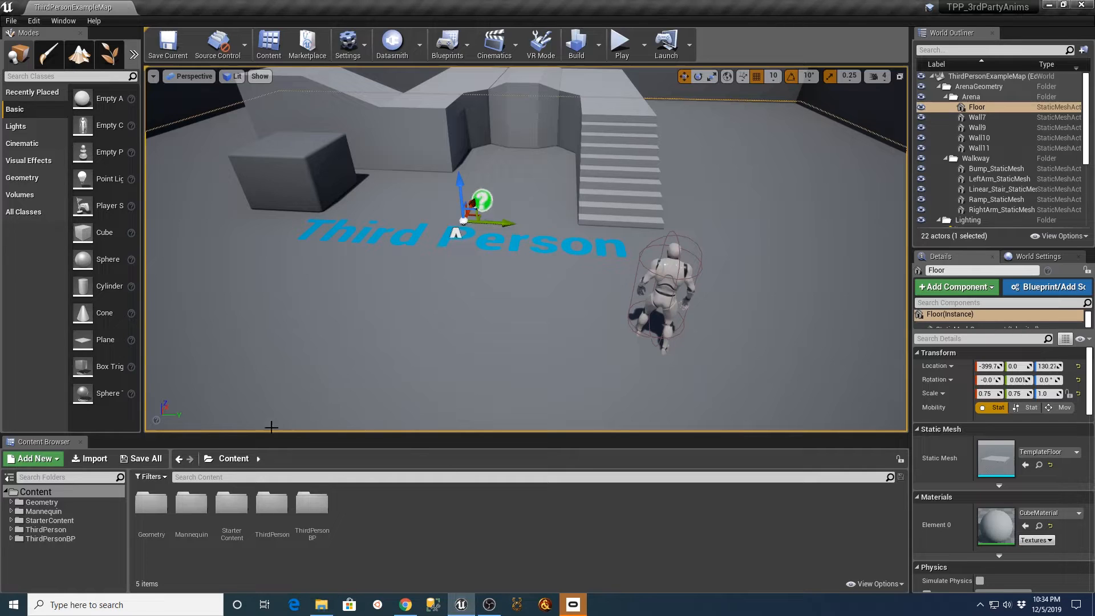
{"action": "right_click", "coordinate": [25, 494]}
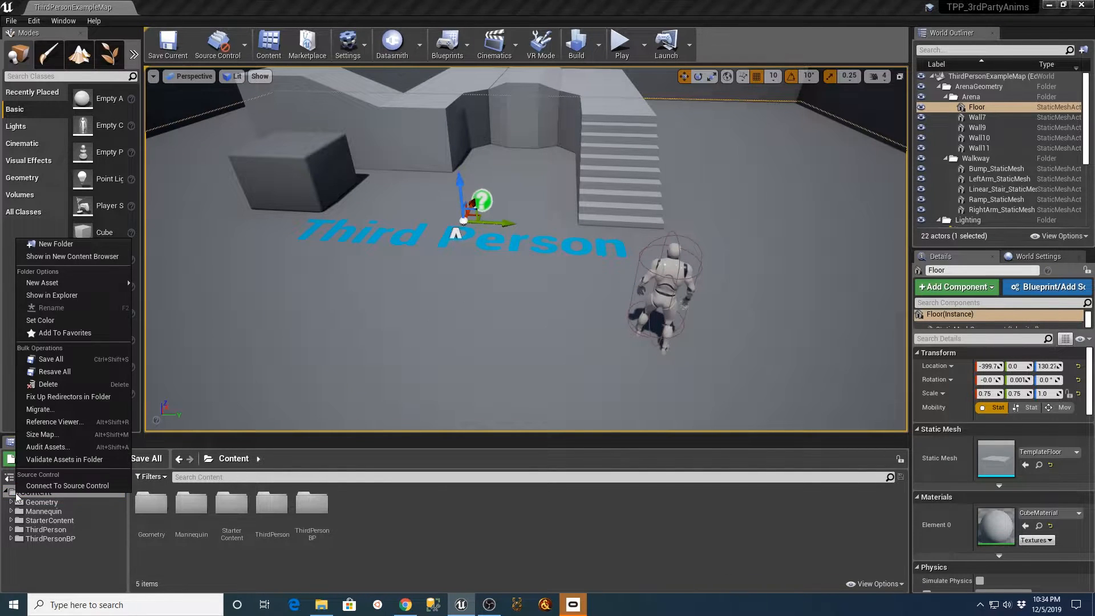
{"action": "left_click", "coordinate": [43, 249]}
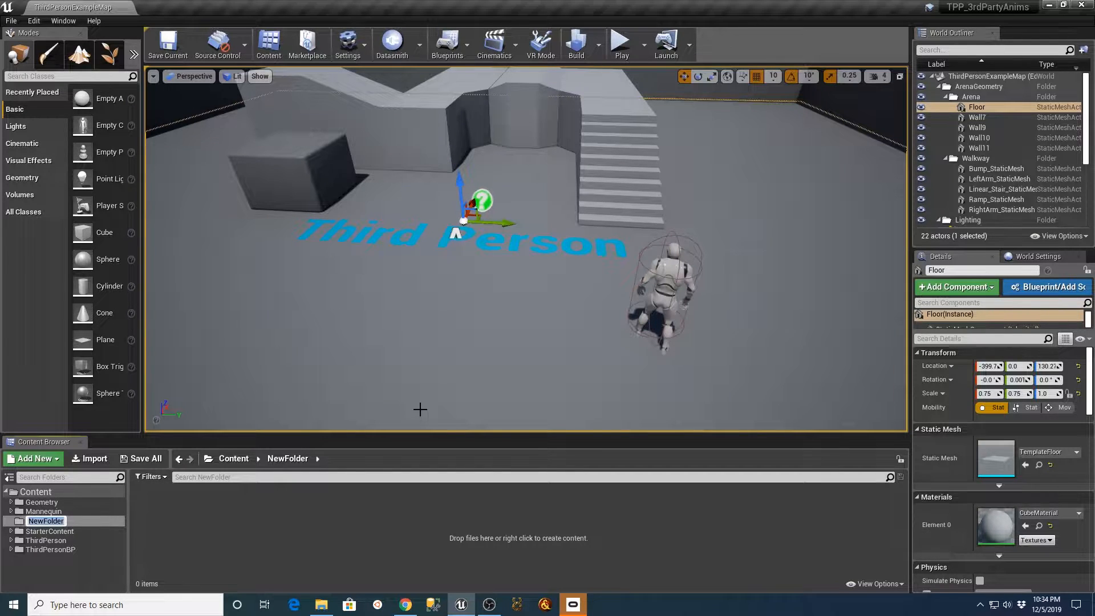
{"action": "type", "text": "Rabbit"}
{"action": "key", "text": "Return"}
Create a subfolder named Animations inside the Rabbit folder.
{"action": "left_click", "coordinate": [35, 520]}
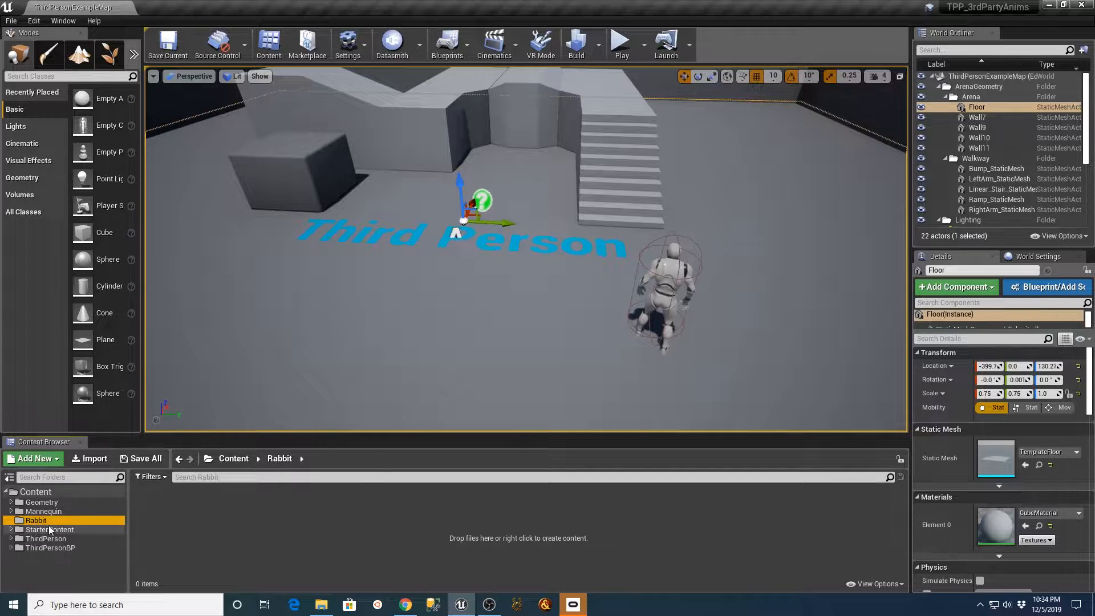
{"action": "right_click", "coordinate": [36, 520]}
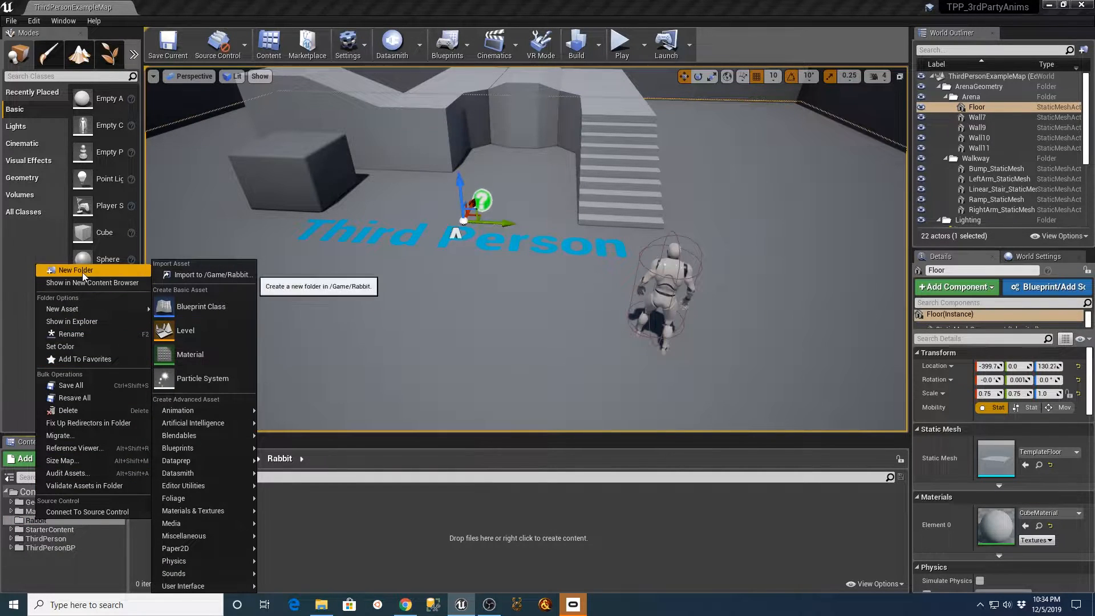
{"action": "left_click", "coordinate": [82, 272]}
{"action": "type", "text": "Animations"}
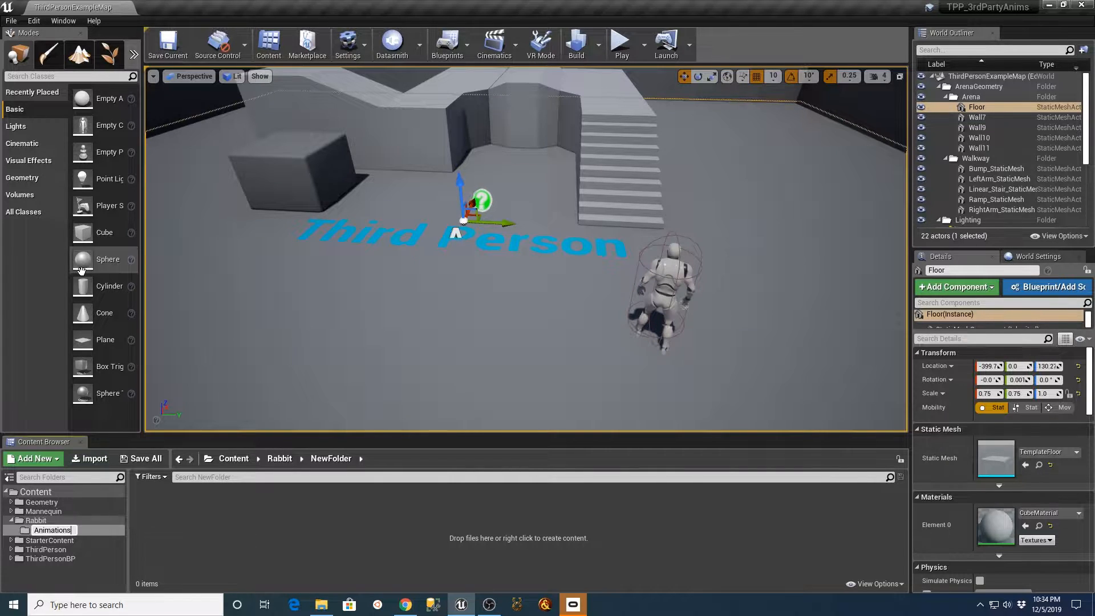
{"action": "key", "text": "Return"}
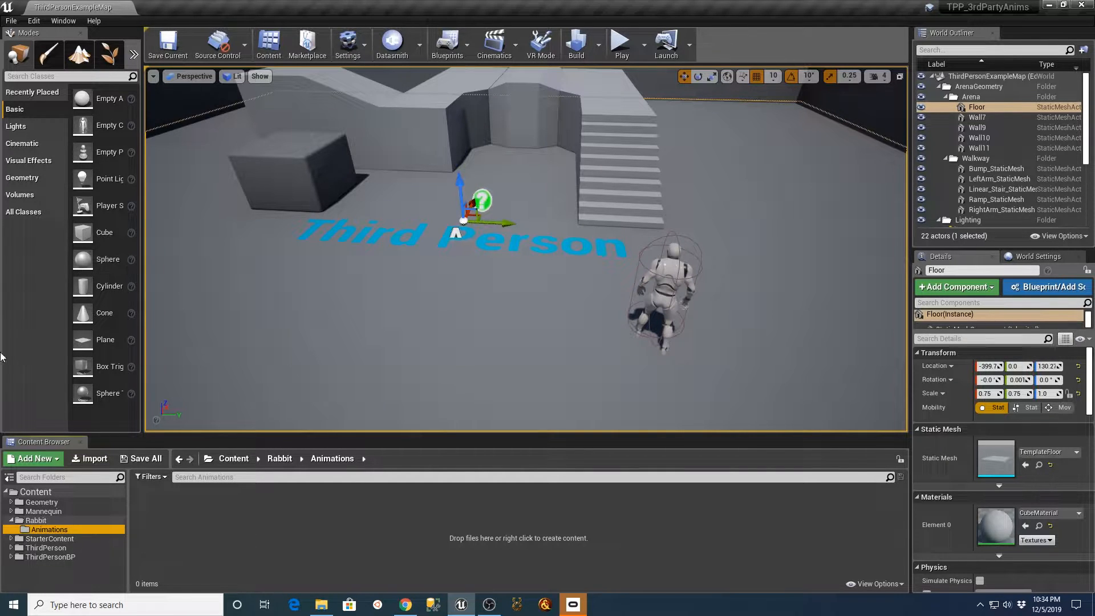
Bring cr01_anim_fbx.FBX from File Explorer into the Rabbit folder and minimize File Explorer to uncover the FBX import options.
{"action": "left_click", "coordinate": [80, 520]}
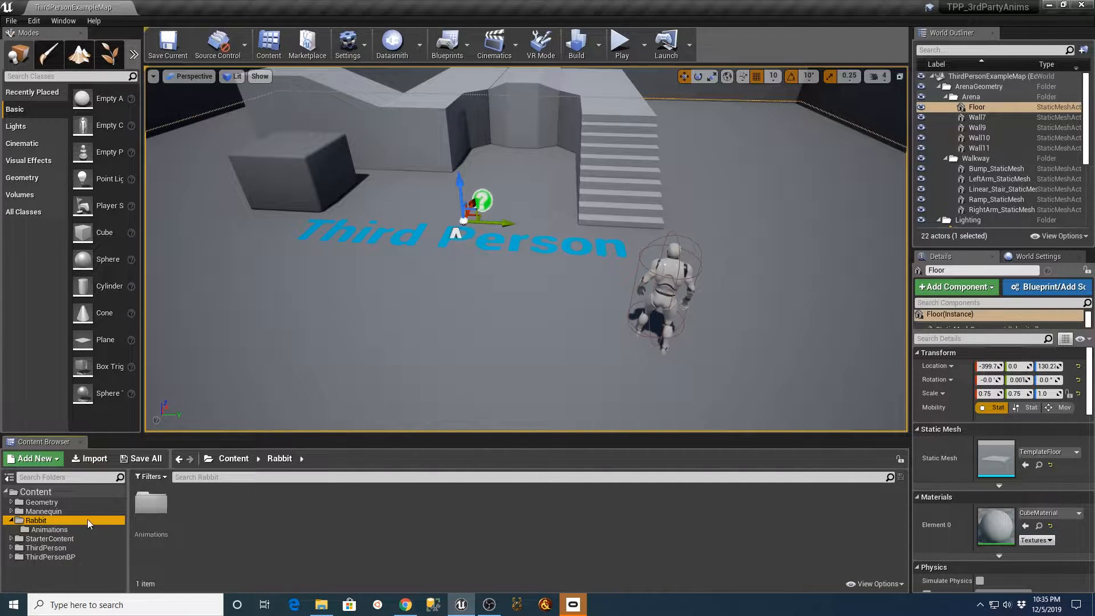
{"action": "left_click", "coordinate": [321, 604]}
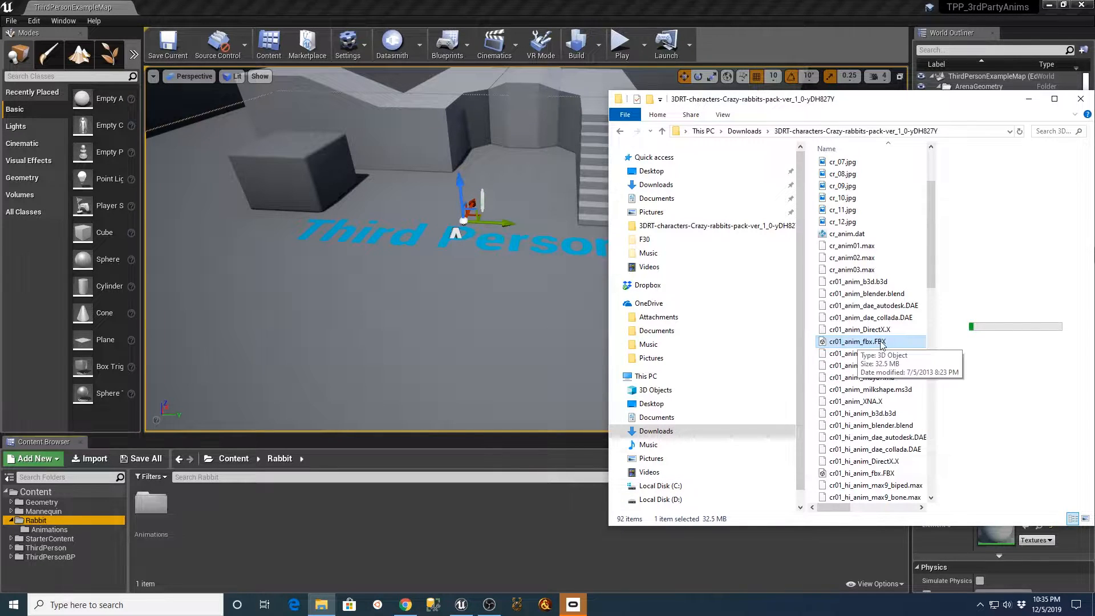
{"action": "left_click_drag", "start_coordinate": [849, 345], "coordinate": [245, 541]}
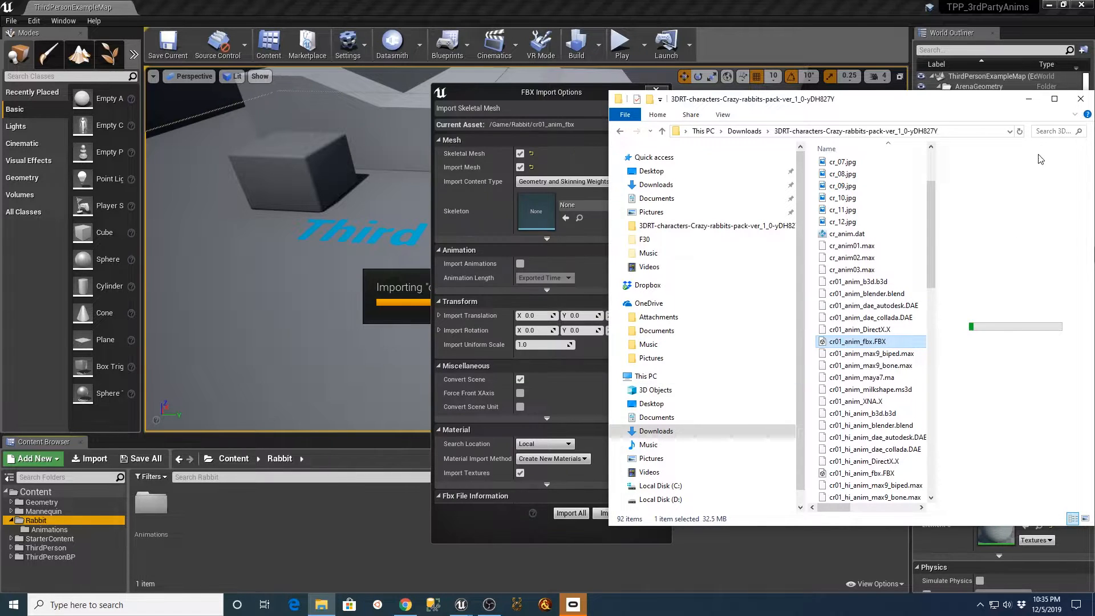
{"action": "left_click", "coordinate": [1026, 100]}
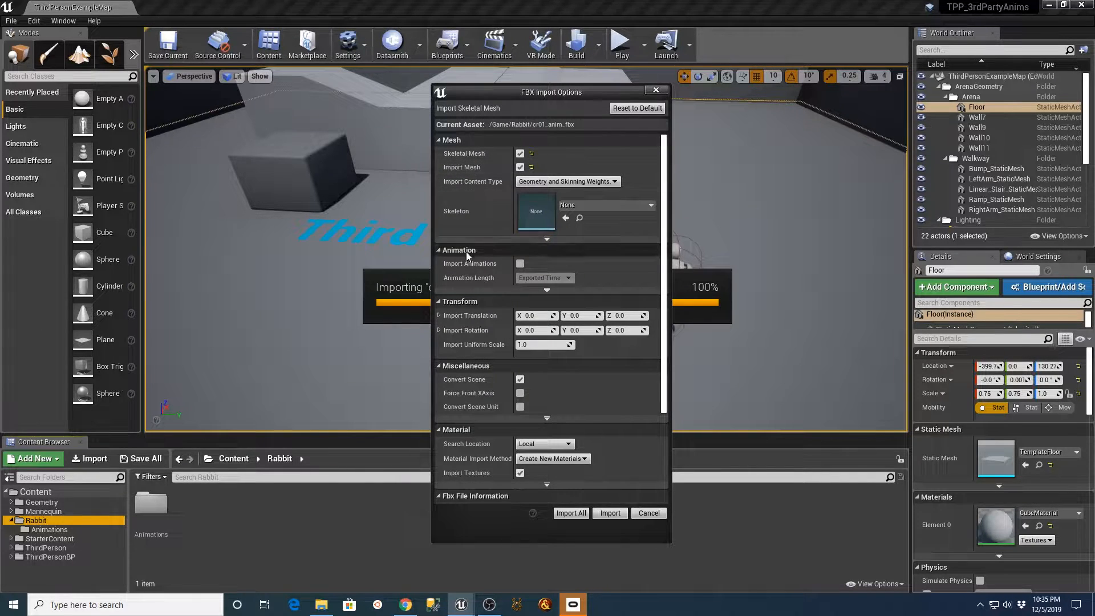
Enable Import Animations and Convert Scene Unit, import all of the FBX content, and dismiss the message log.
{"action": "left_click", "coordinate": [520, 263]}
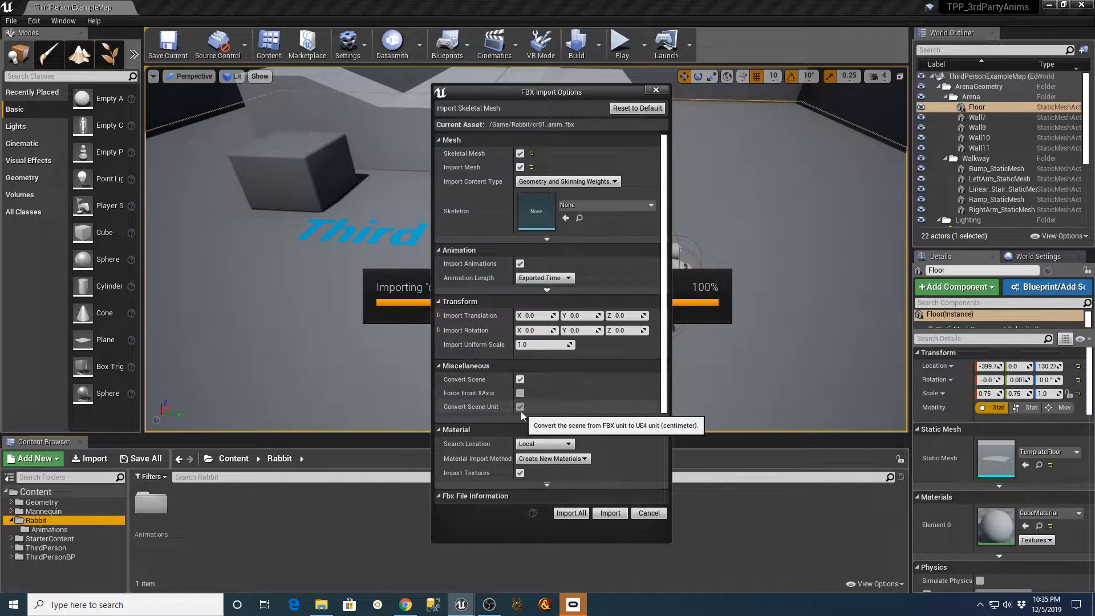
{"action": "scroll", "coordinate": [628, 422], "scroll_direction": "down", "scroll_amount": 3}
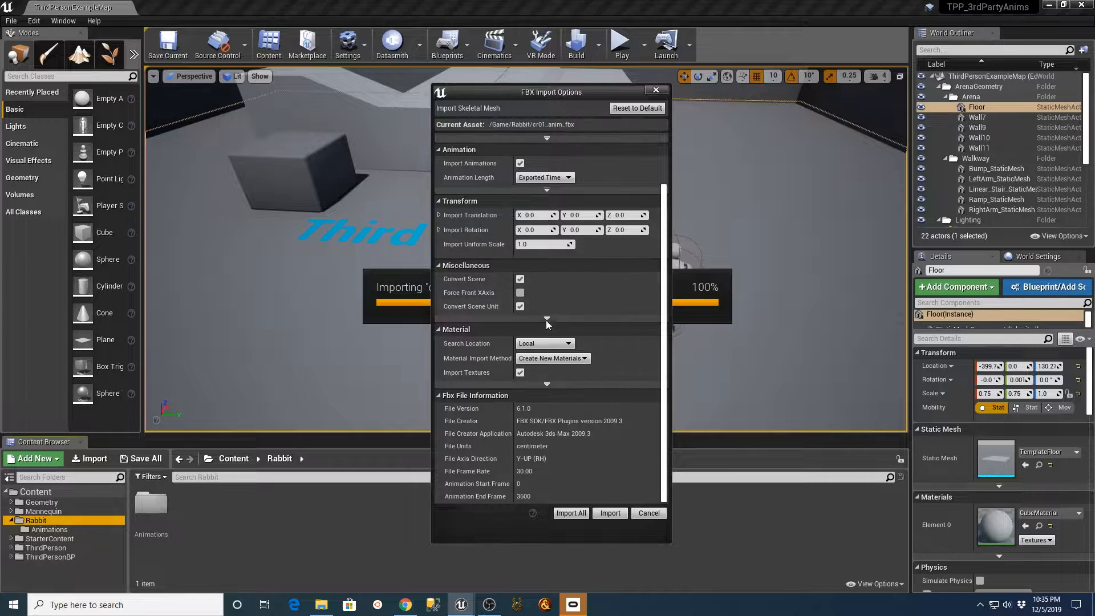
{"action": "left_click", "coordinate": [562, 513]}
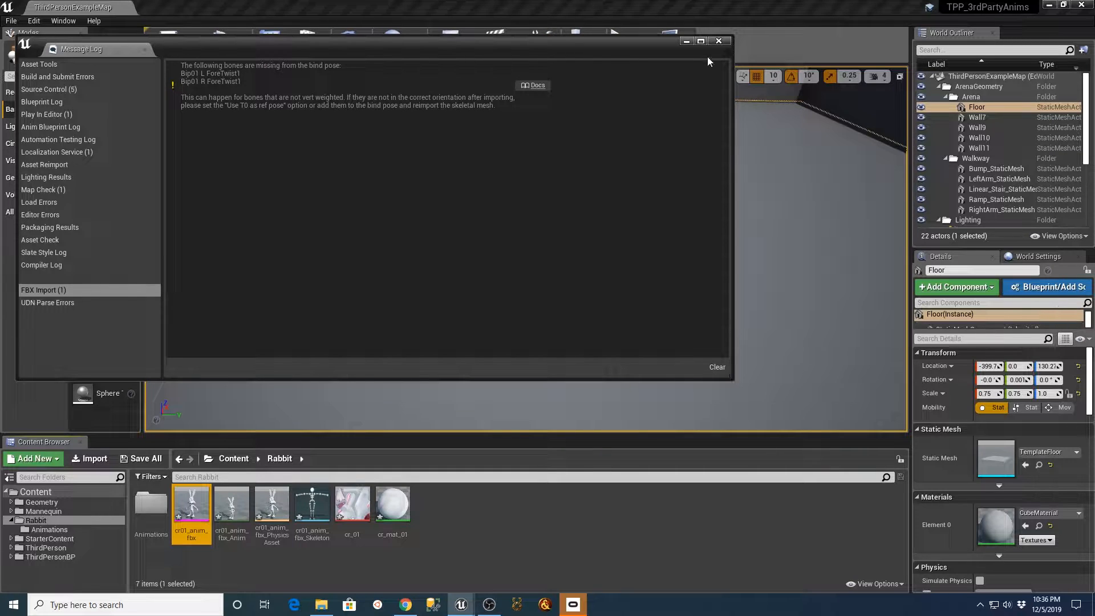
{"action": "left_click", "coordinate": [719, 41]}
{"action": "left_click", "coordinate": [504, 552]}
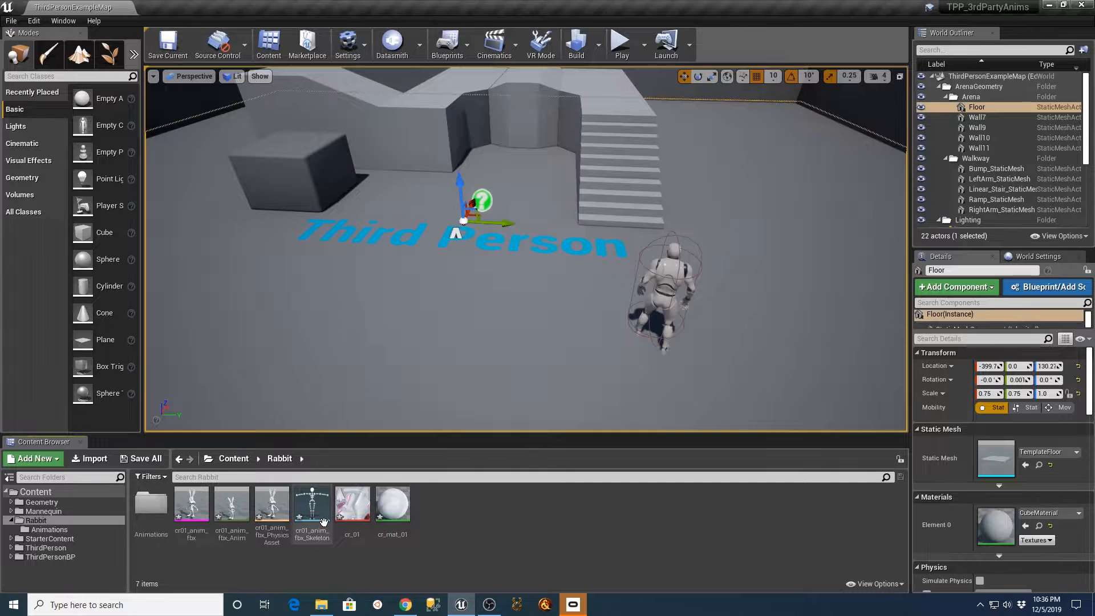
Open the rabbit's skeleton asset, apply cr01_anim_fbx as its preview mesh, and close the skeleton editor.
{"action": "left_click", "coordinate": [313, 499]}
{"action": "double_click", "coordinate": [313, 499]}
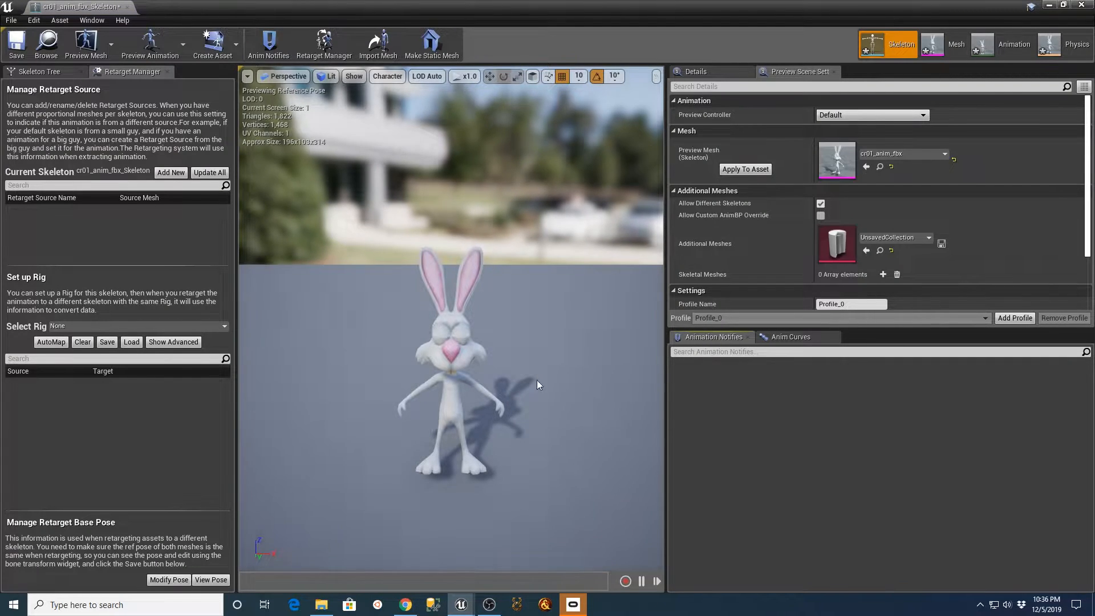
{"action": "left_click", "coordinate": [745, 168]}
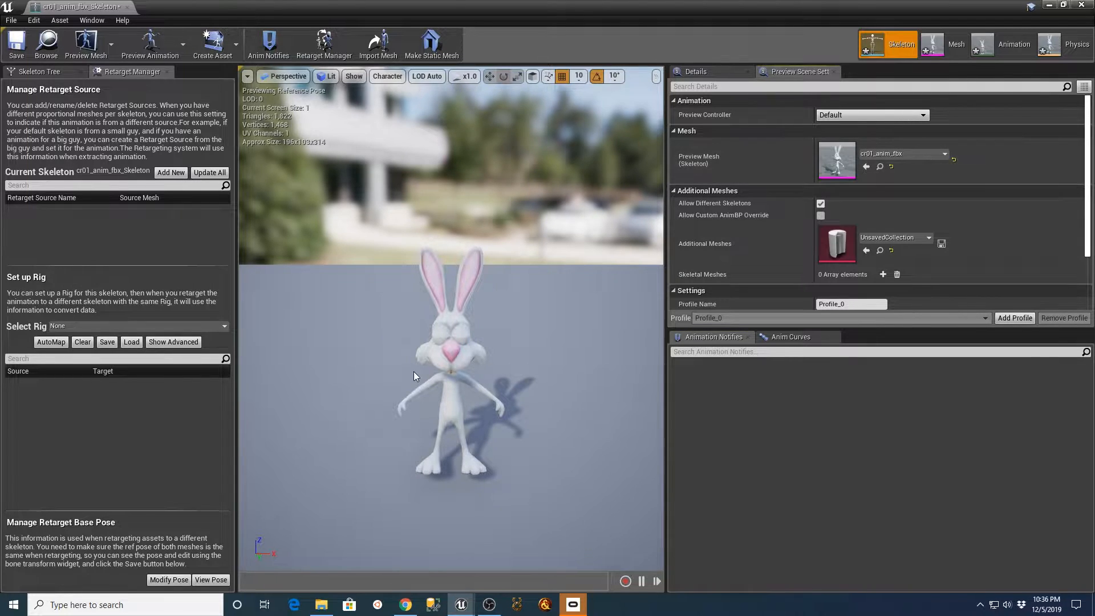
{"action": "left_click", "coordinate": [127, 7]}
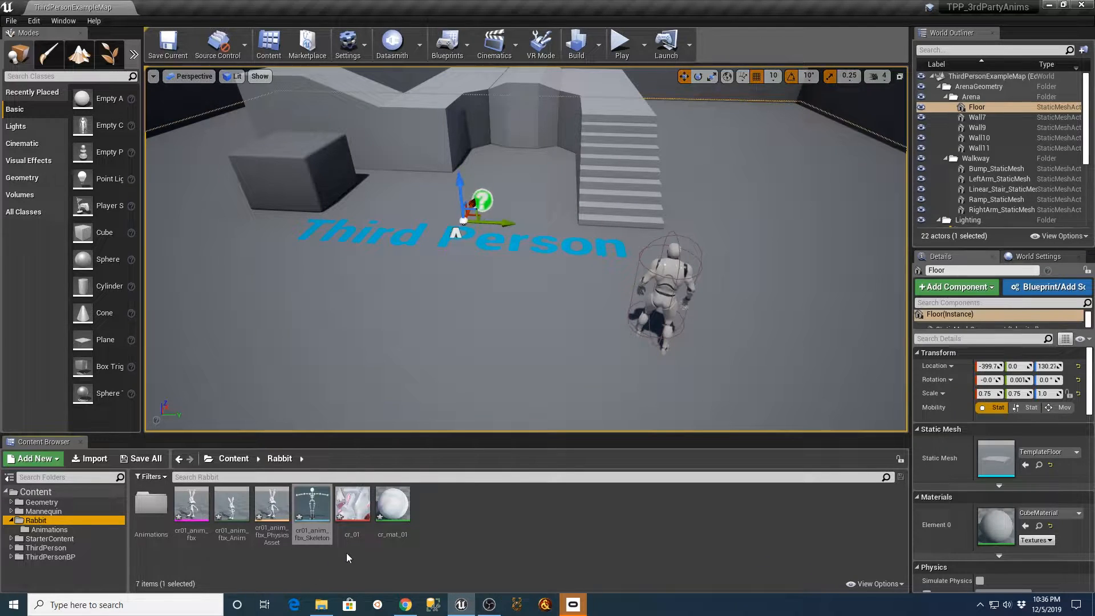
Open the cr01_anim_fbx_Anim sequence, widen the preview area, and scrub through the timeline before returning to frame 0.
{"action": "left_click", "coordinate": [348, 501]}
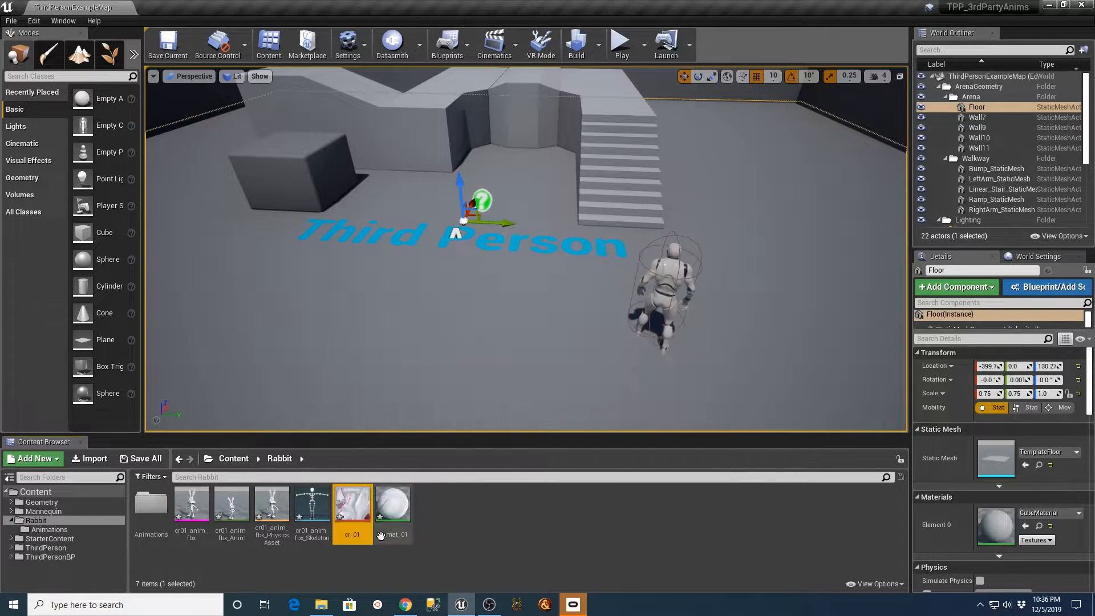
{"action": "mouse_move", "coordinate": [390, 501]}
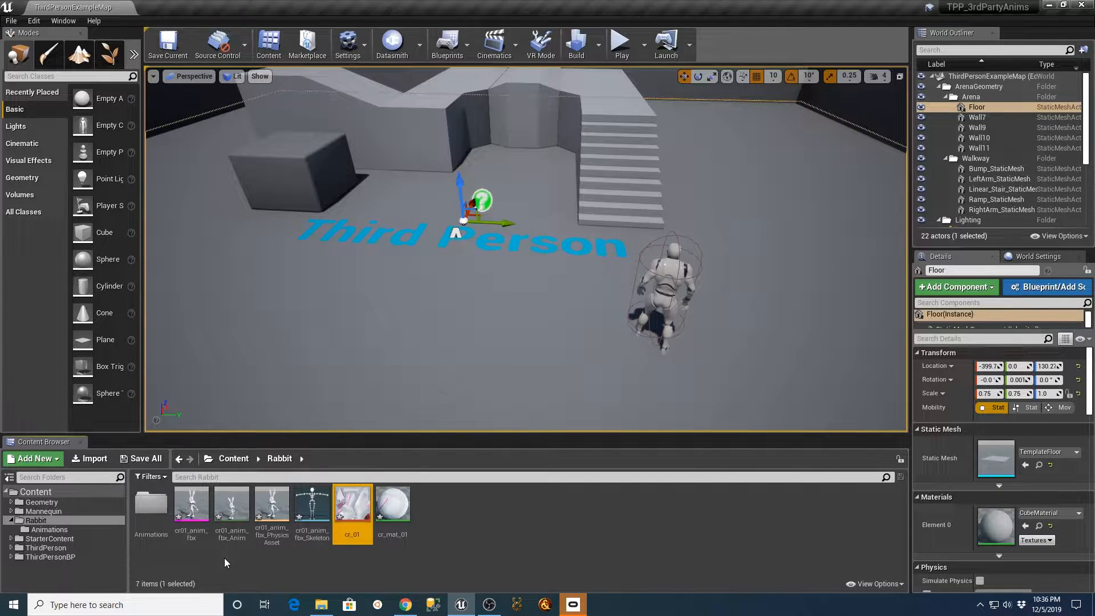
{"action": "double_click", "coordinate": [231, 513]}
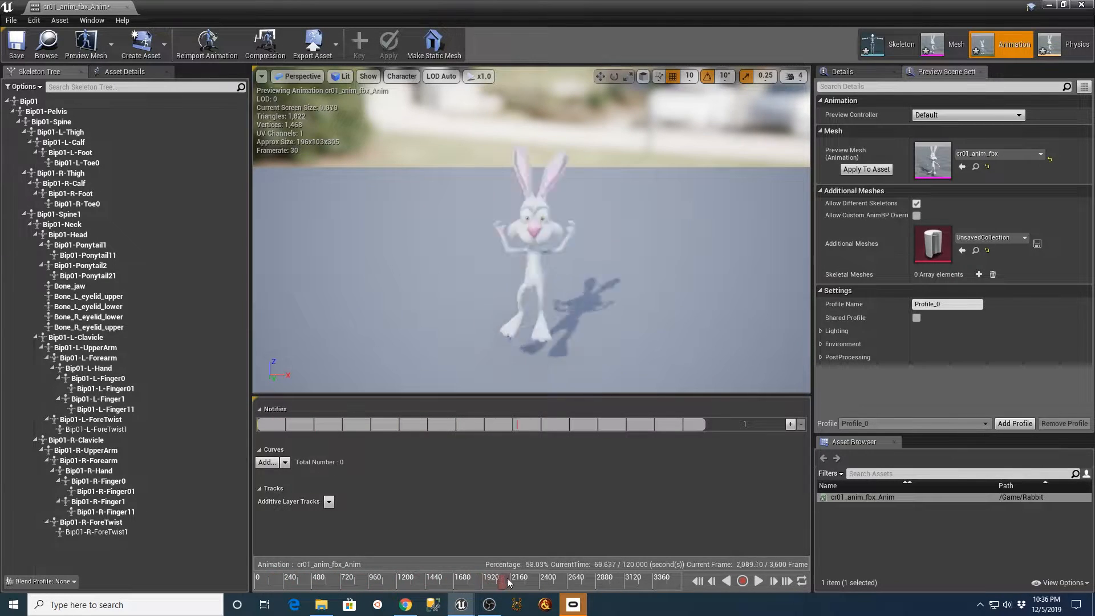
{"action": "left_click", "coordinate": [597, 586]}
{"action": "left_click_drag", "start_coordinate": [597, 586], "coordinate": [632, 581]}
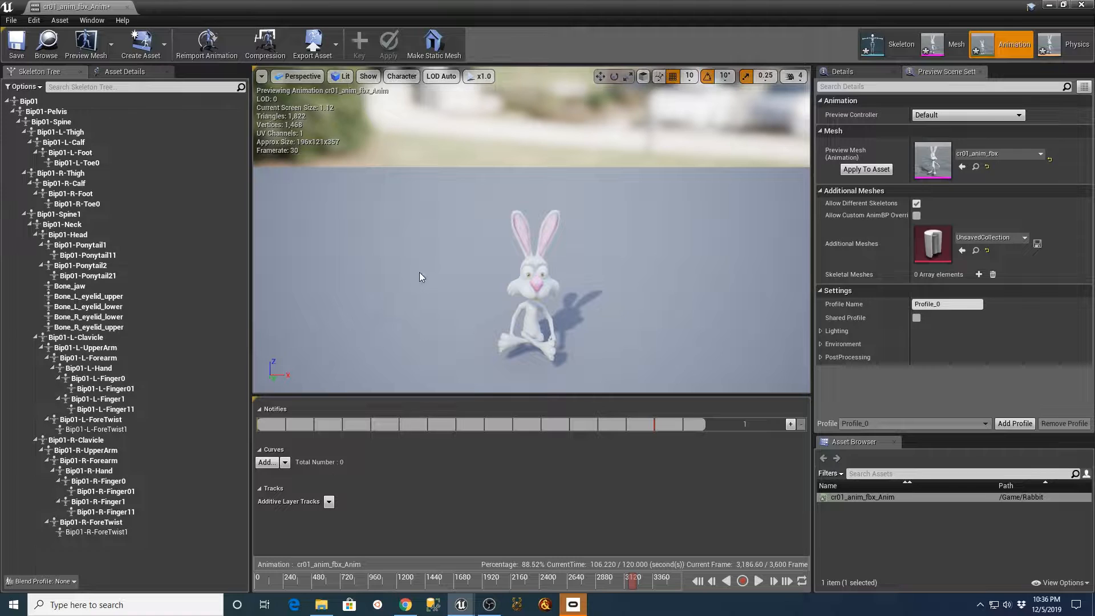
{"action": "left_click_drag", "start_coordinate": [251, 268], "coordinate": [192, 269]}
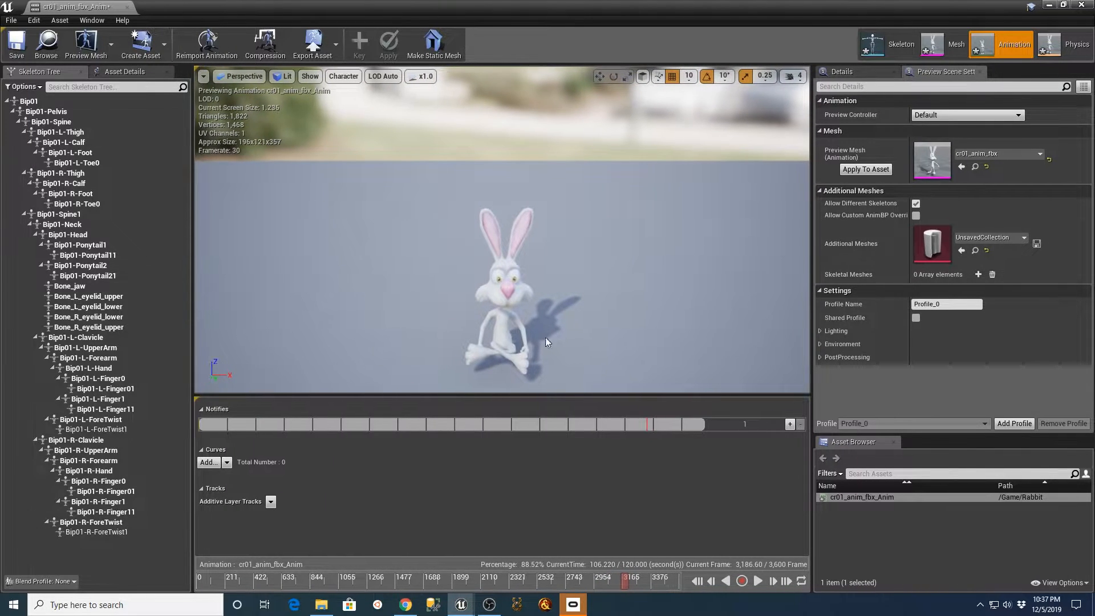
{"action": "scroll", "coordinate": [512, 284], "scroll_direction": "down", "scroll_amount": 2}
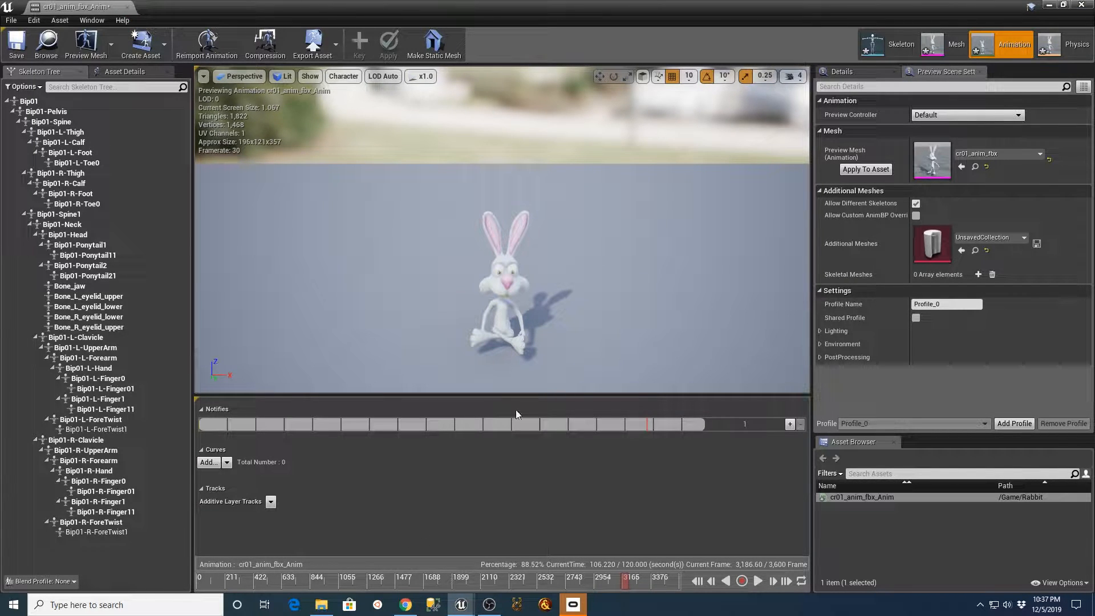
{"action": "left_click_drag", "start_coordinate": [625, 581], "coordinate": [192, 602]}
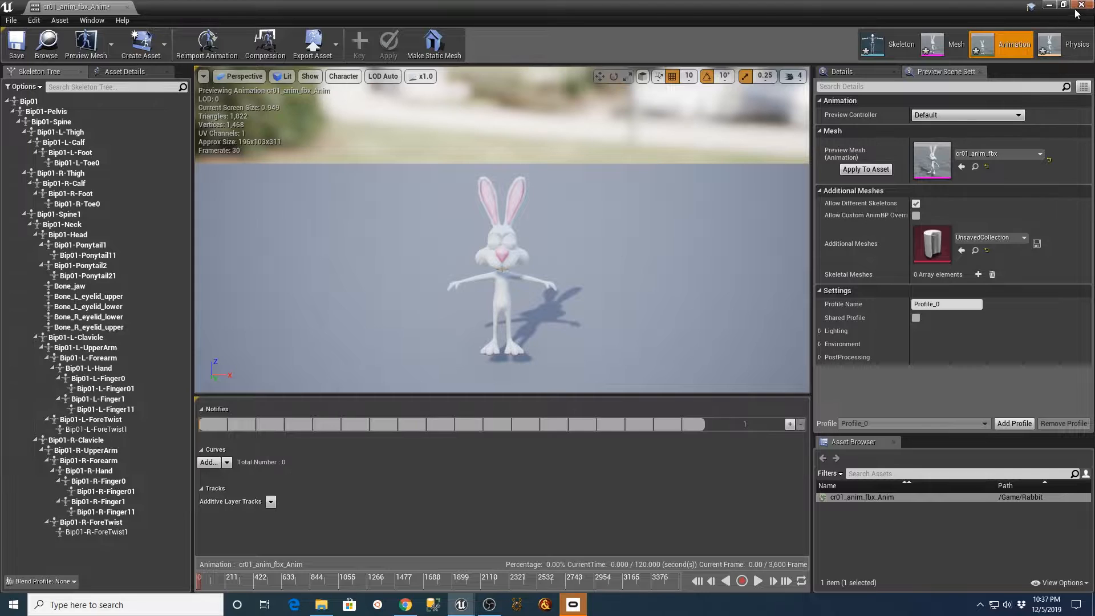
Close the animation editor and delete the six imported rabbit assets from the Rabbit folder, keeping the Animations subfolder.
{"action": "left_click", "coordinate": [127, 8]}
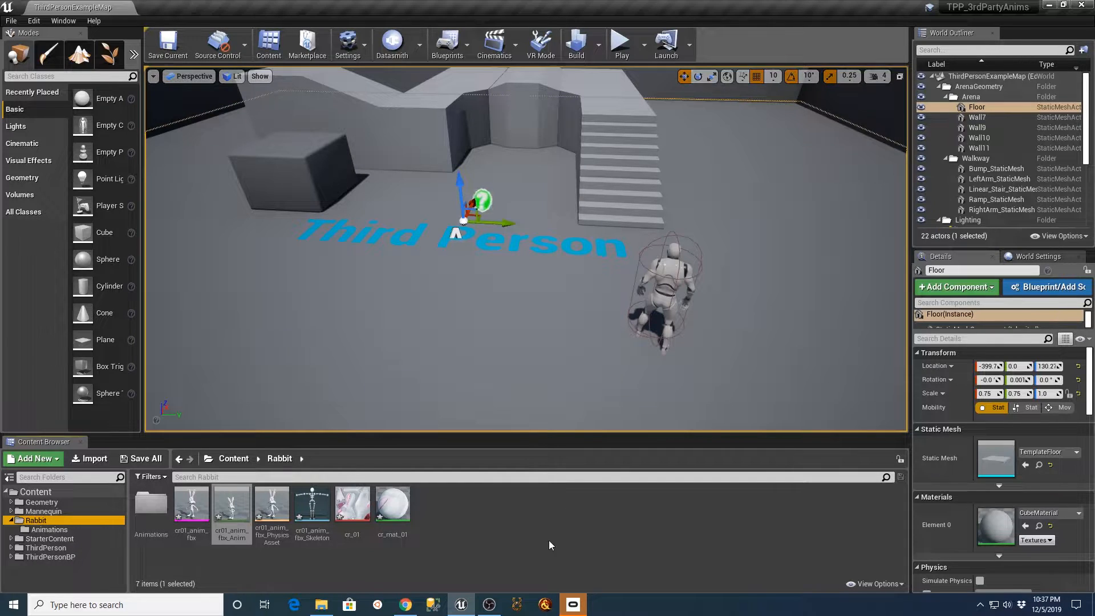
{"action": "left_click", "coordinate": [497, 559]}
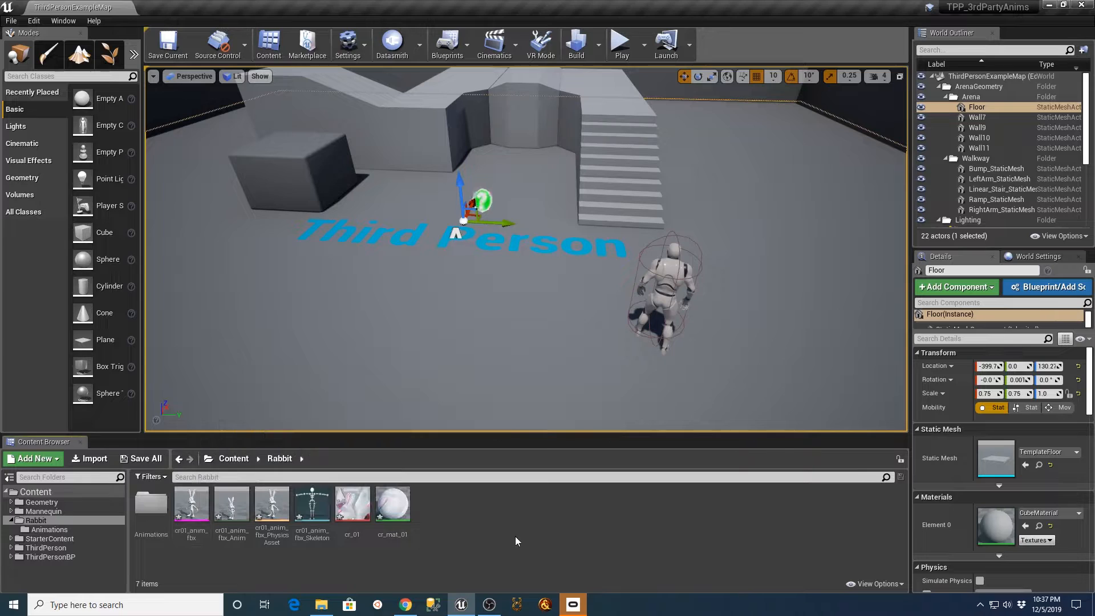
{"action": "left_click", "coordinate": [192, 505]}
{"action": "left_click", "coordinate": [383, 516], "text": "shift"}
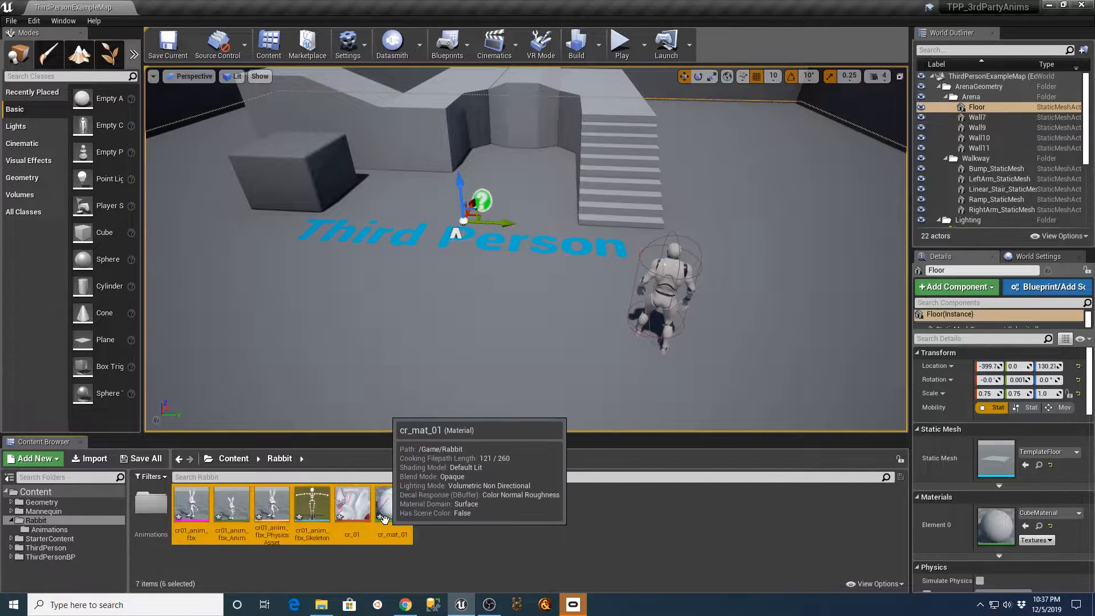
{"action": "key", "text": "Delete"}
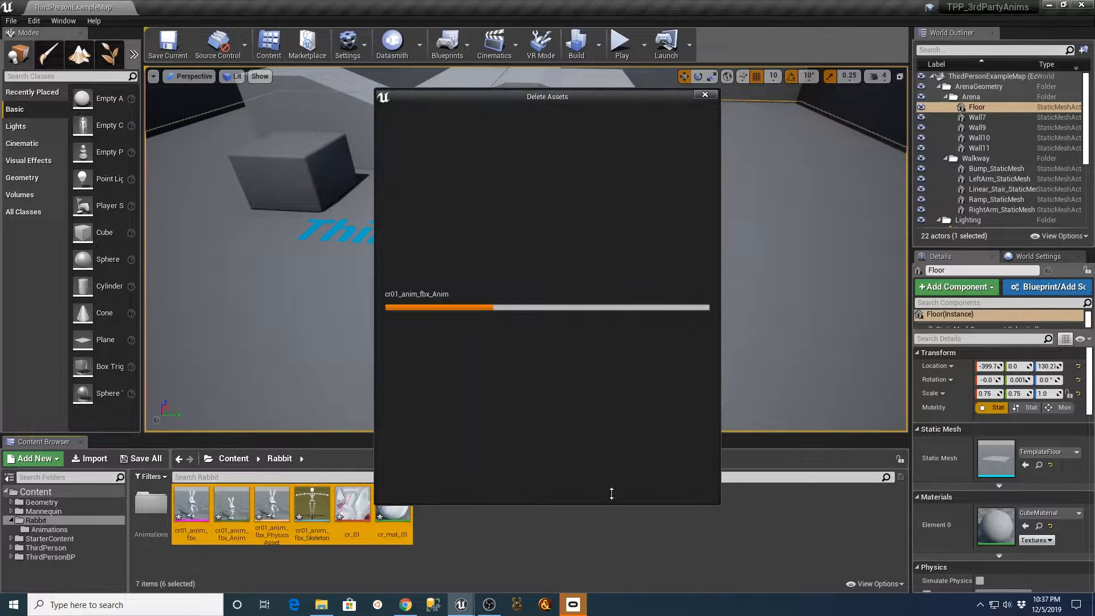
{"action": "left_click", "coordinate": [489, 484]}
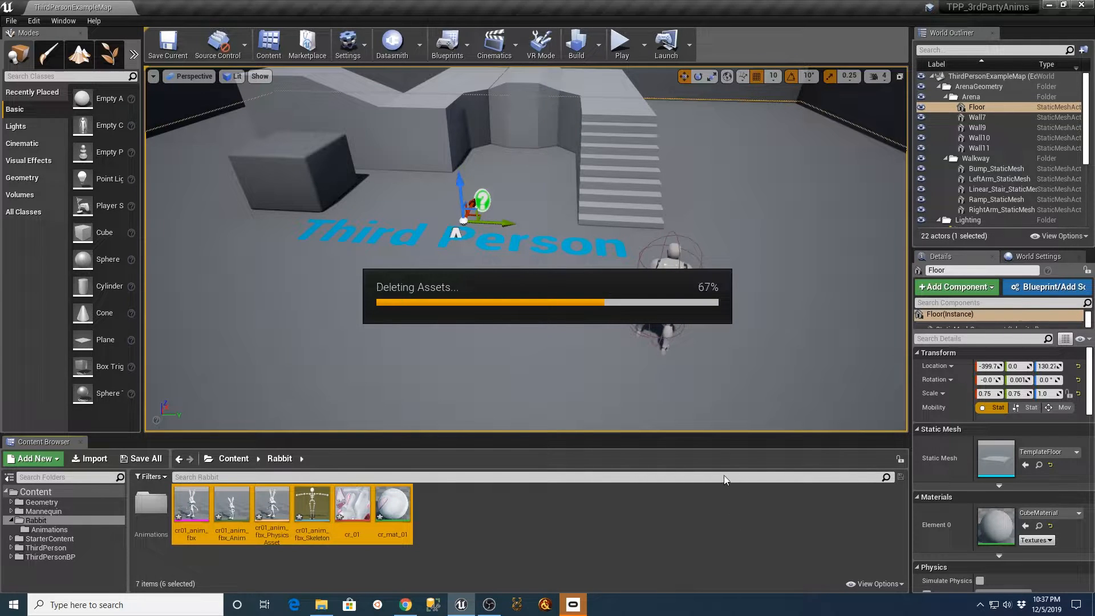
Bring cr01_anim_fbx.FBX from File Explorer into the emptied Rabbit folder again and minimize File Explorer to reach the import options.
{"action": "left_click", "coordinate": [321, 605]}
{"action": "left_click_drag", "start_coordinate": [855, 341], "coordinate": [308, 531]}
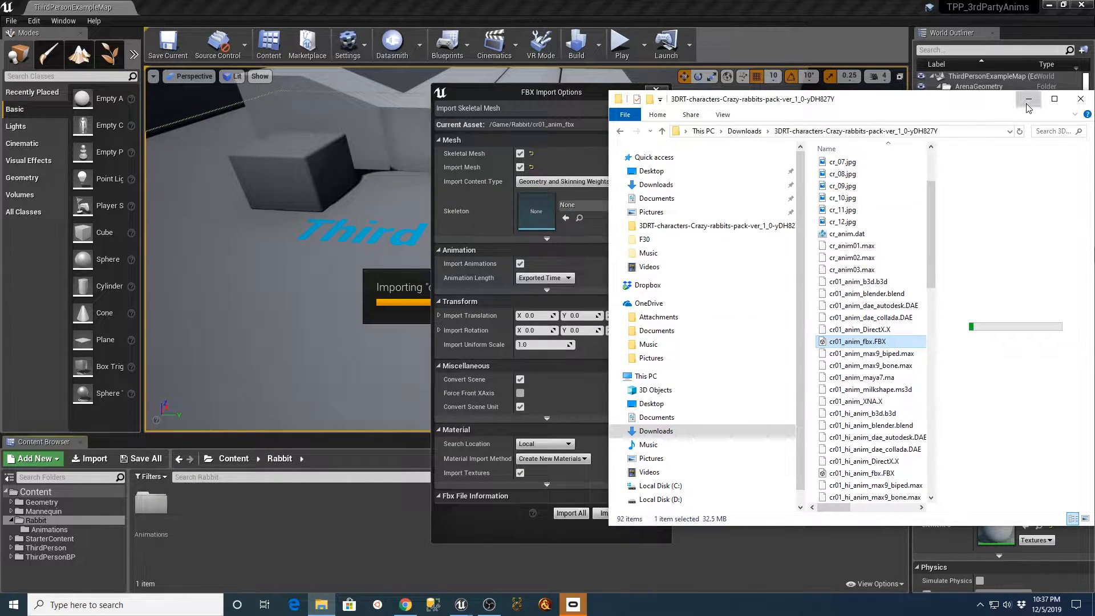
{"action": "left_click", "coordinate": [1028, 102]}
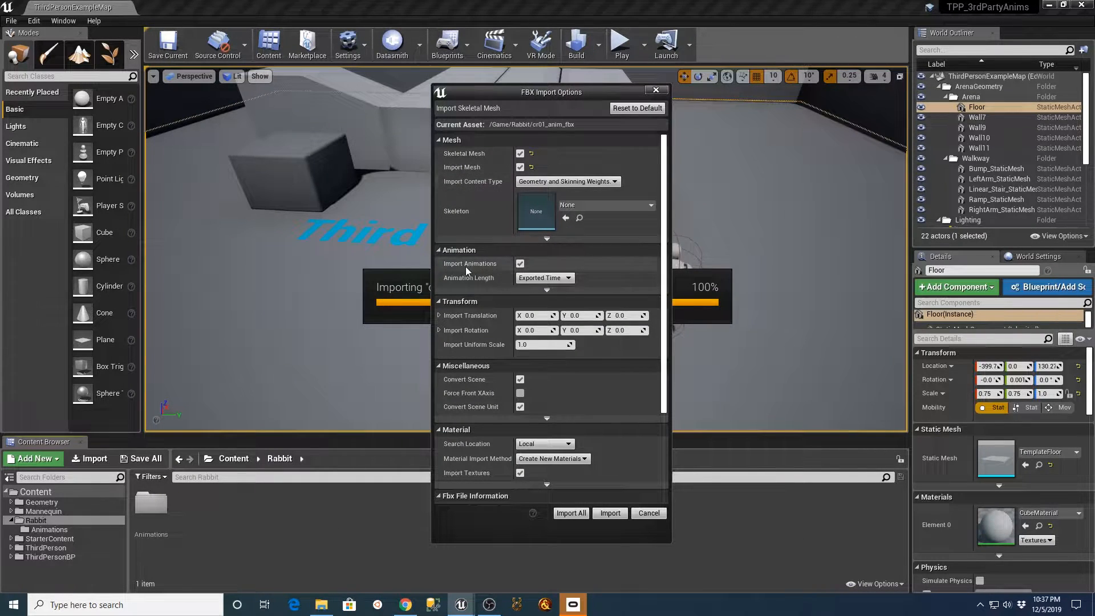
Disable Import Animations, import all of the remaining FBX content, dismiss the message log, and clear the asset selection.
{"action": "left_click", "coordinate": [520, 263]}
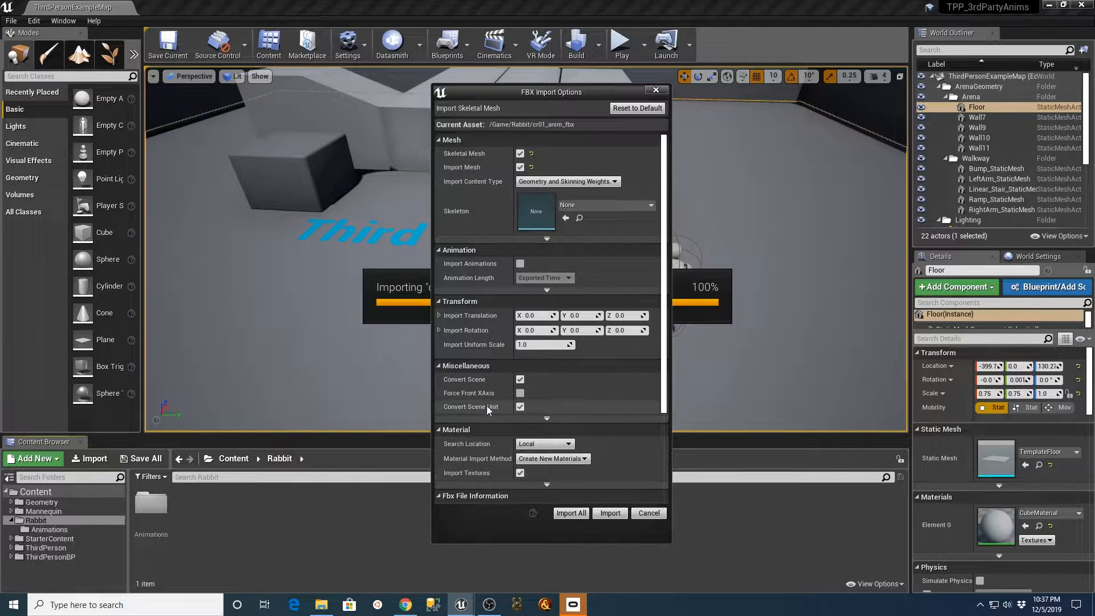
{"action": "left_click", "coordinate": [572, 513]}
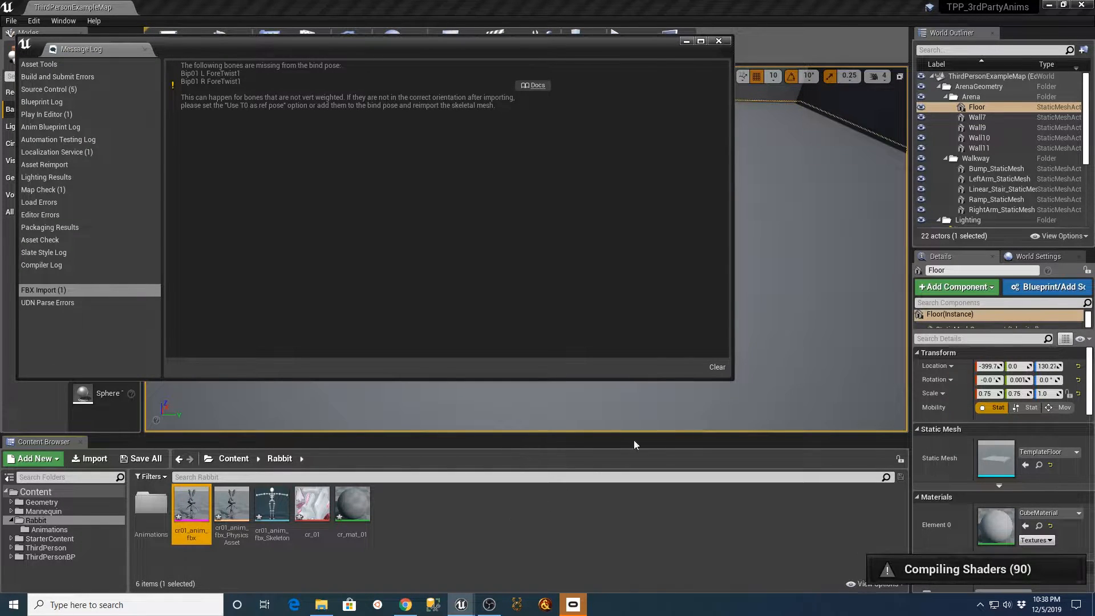
{"action": "left_click", "coordinate": [718, 42]}
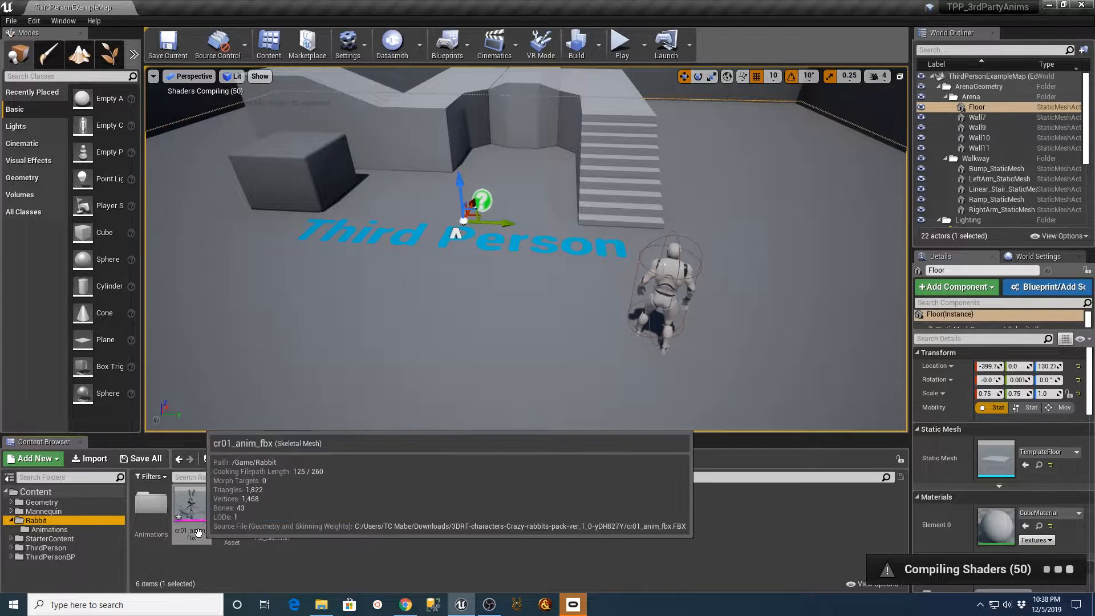
{"action": "left_click", "coordinate": [389, 549]}
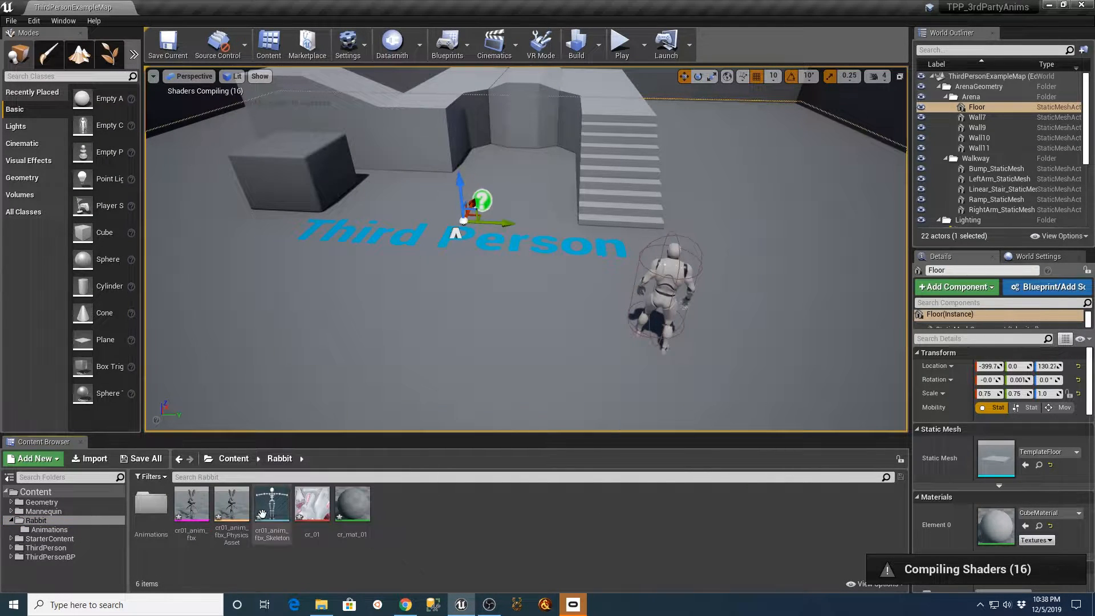
Inspect the imported cr01_anim_fbx skeletal mesh and its skeleton in their editors, closing each one after viewing.
{"action": "double_click", "coordinate": [191, 505]}
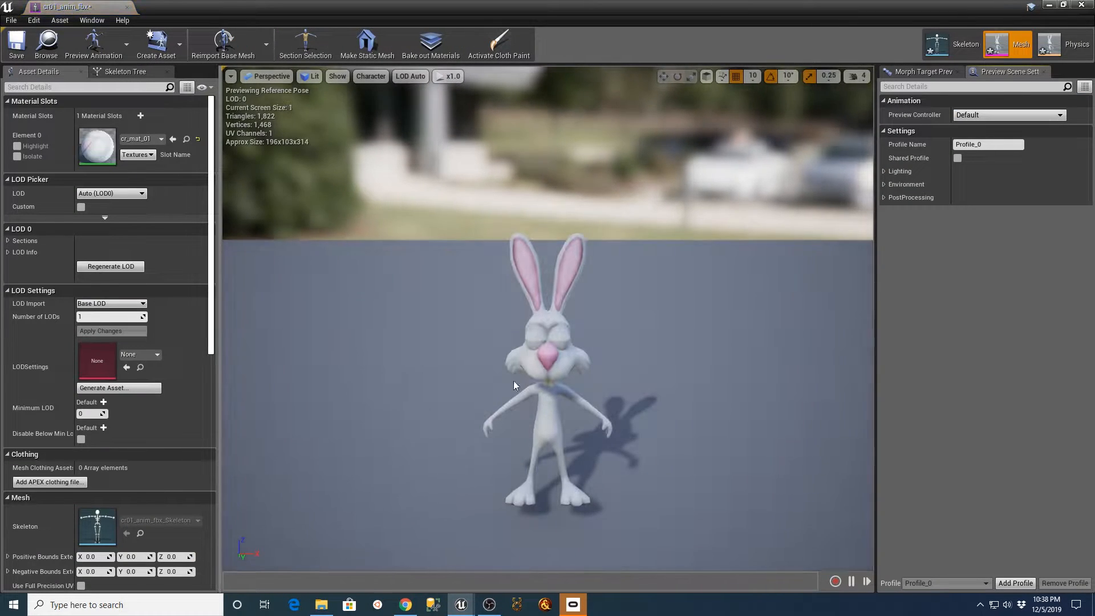
{"action": "left_click", "coordinate": [129, 7]}
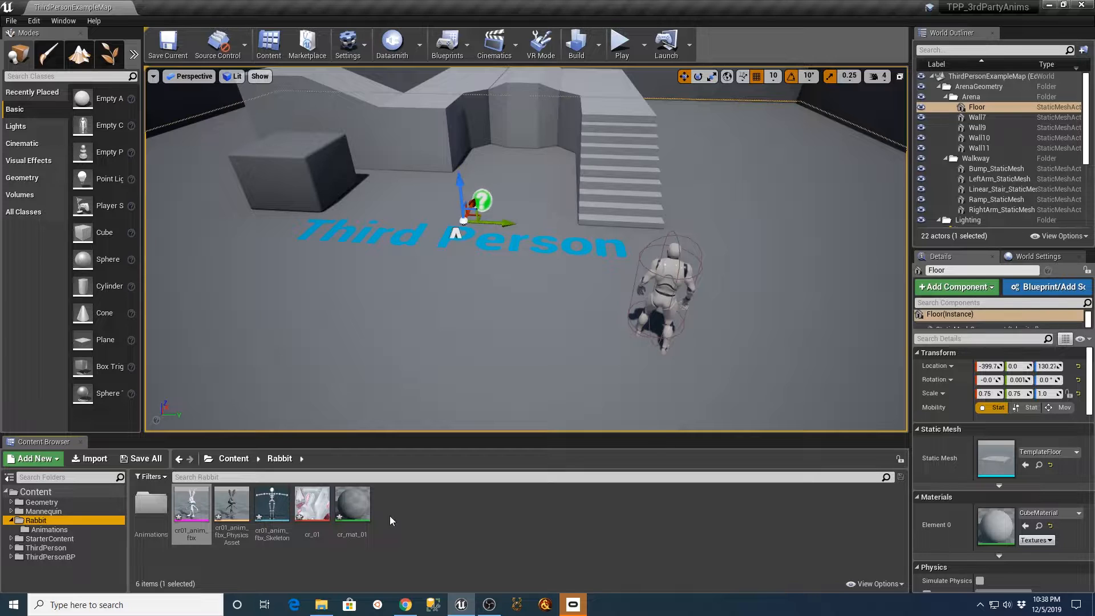
{"action": "double_click", "coordinate": [271, 505]}
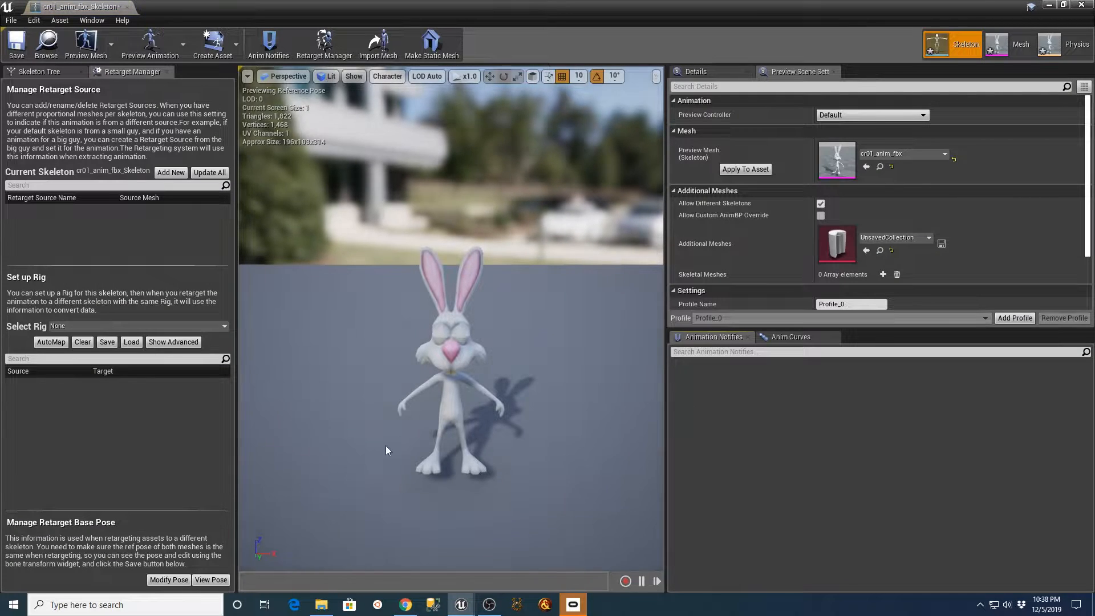
{"action": "left_click", "coordinate": [127, 7]}
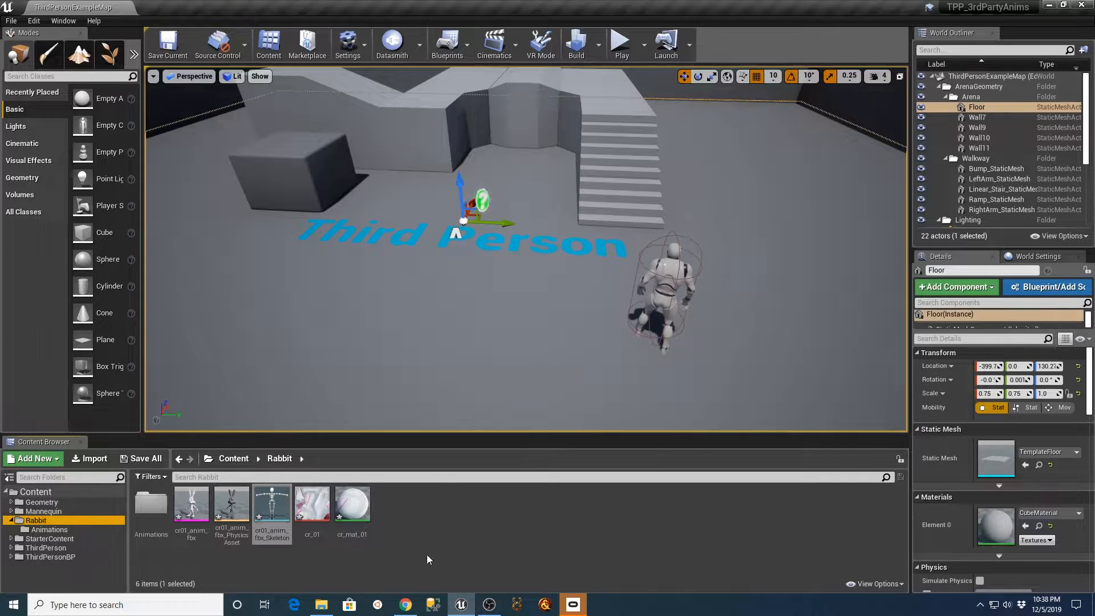
{"action": "left_click", "coordinate": [536, 520]}
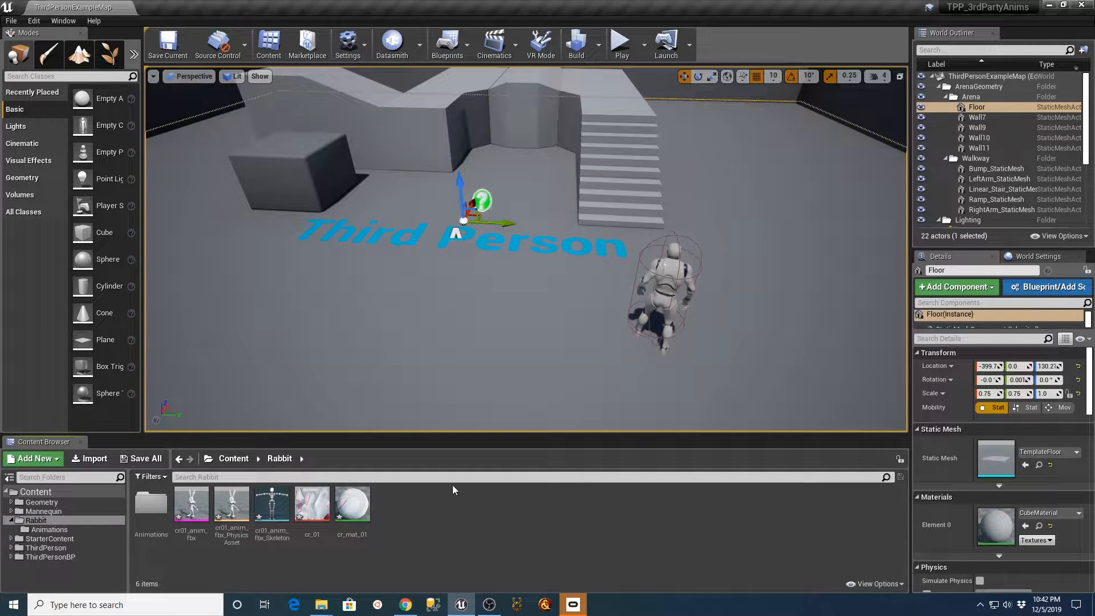
Open the Rabbit folder's Animations subfolder, bring in cr01_anim_fbx.FBX from the Crazy Rabbits download folder, and uncover the import options.
{"action": "left_click", "coordinate": [49, 529]}
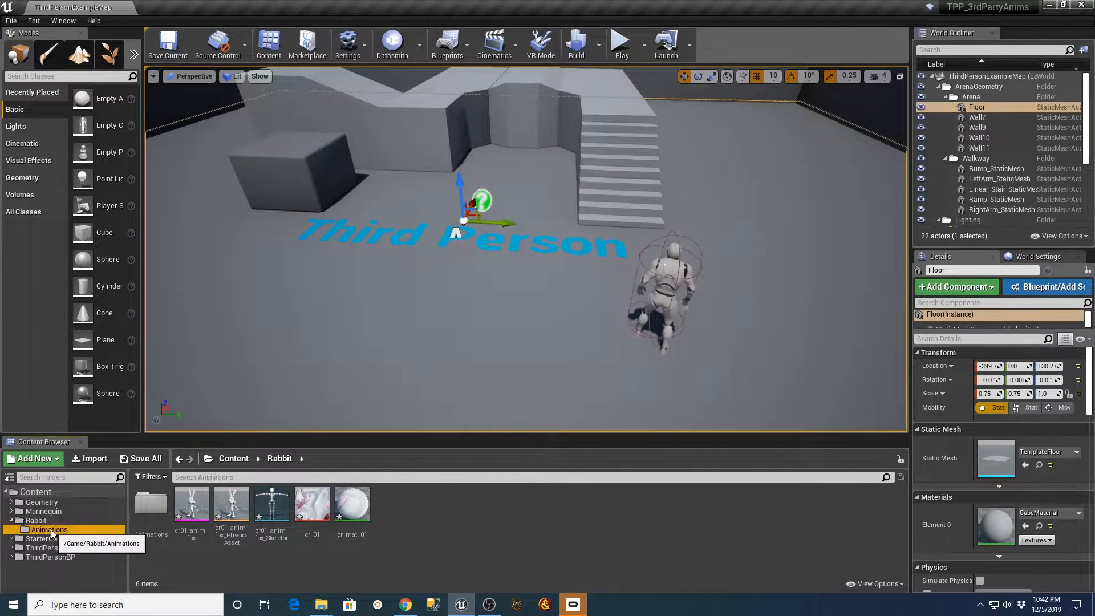
{"action": "mouse_move", "coordinate": [321, 605]}
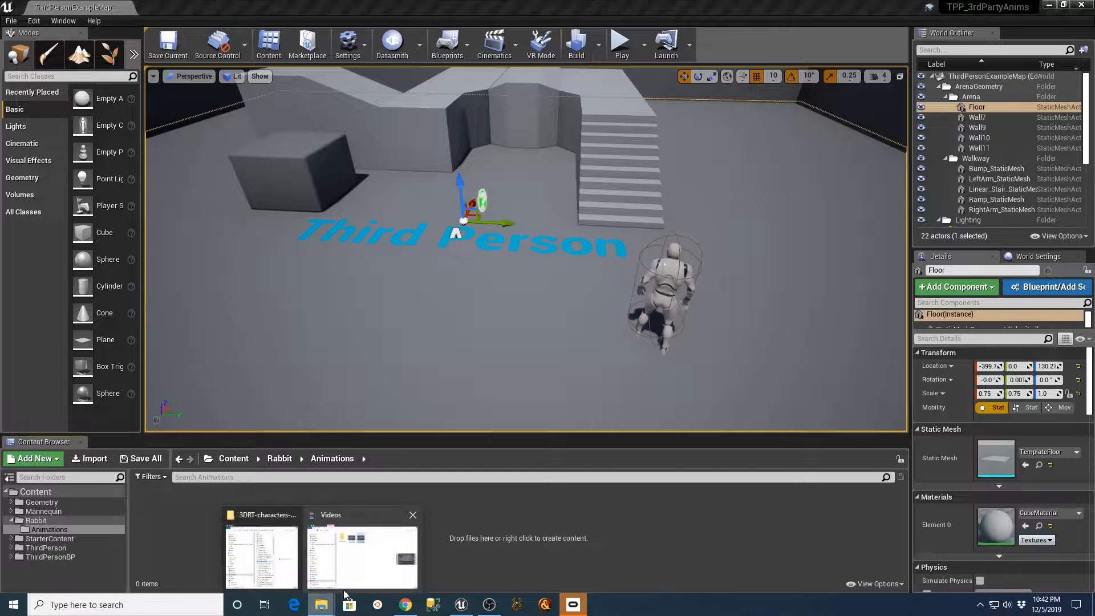
{"action": "left_click", "coordinate": [354, 559]}
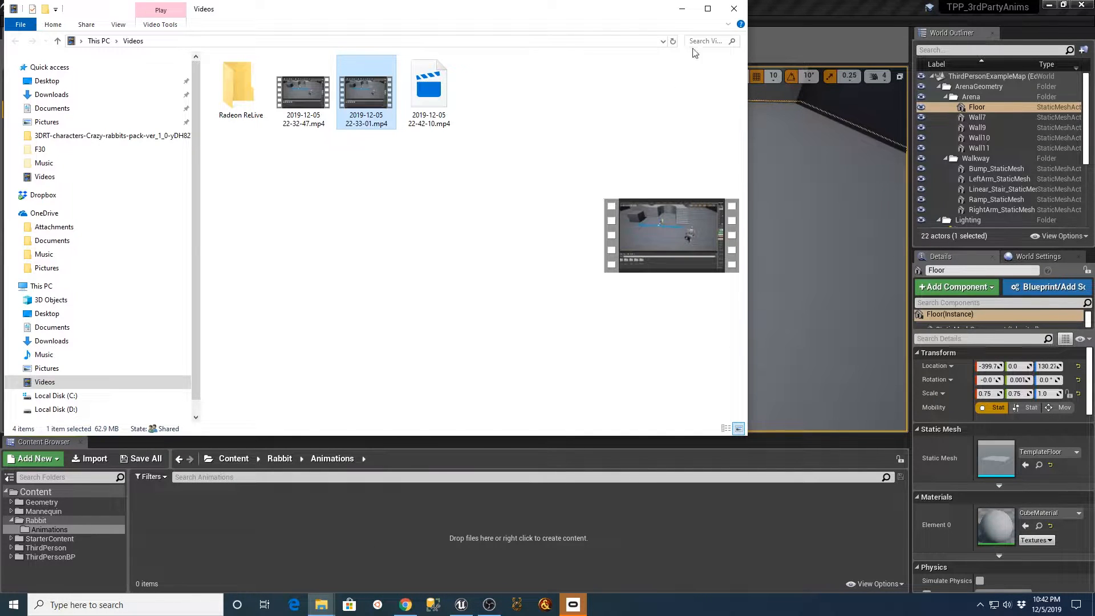
{"action": "left_click", "coordinate": [733, 9]}
{"action": "left_click", "coordinate": [321, 604]}
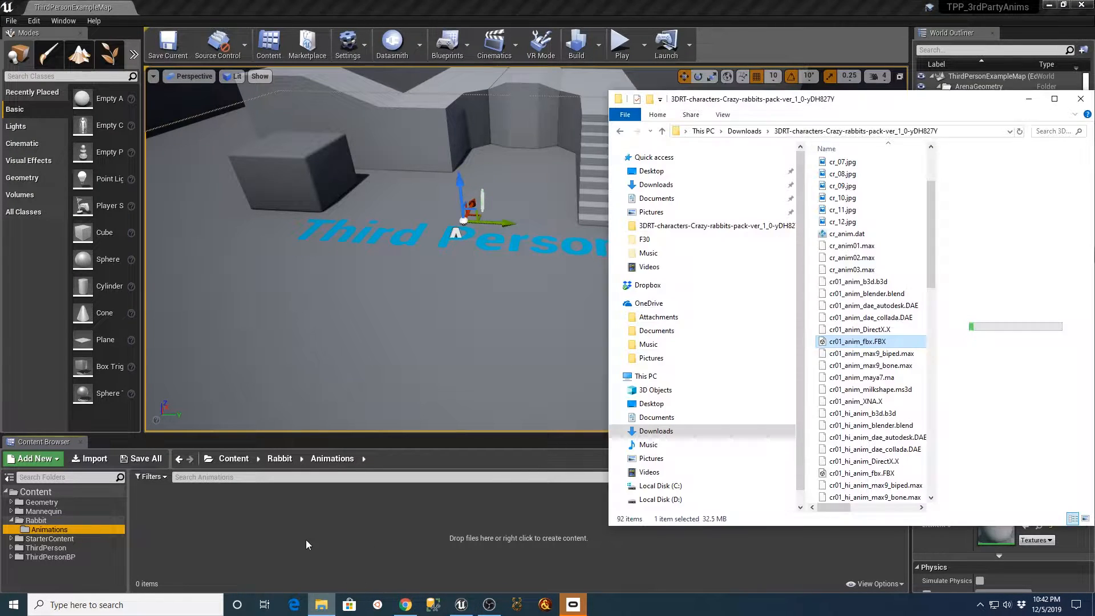
{"action": "left_click_drag", "start_coordinate": [864, 342], "coordinate": [363, 525]}
{"action": "left_click", "coordinate": [1029, 99]}
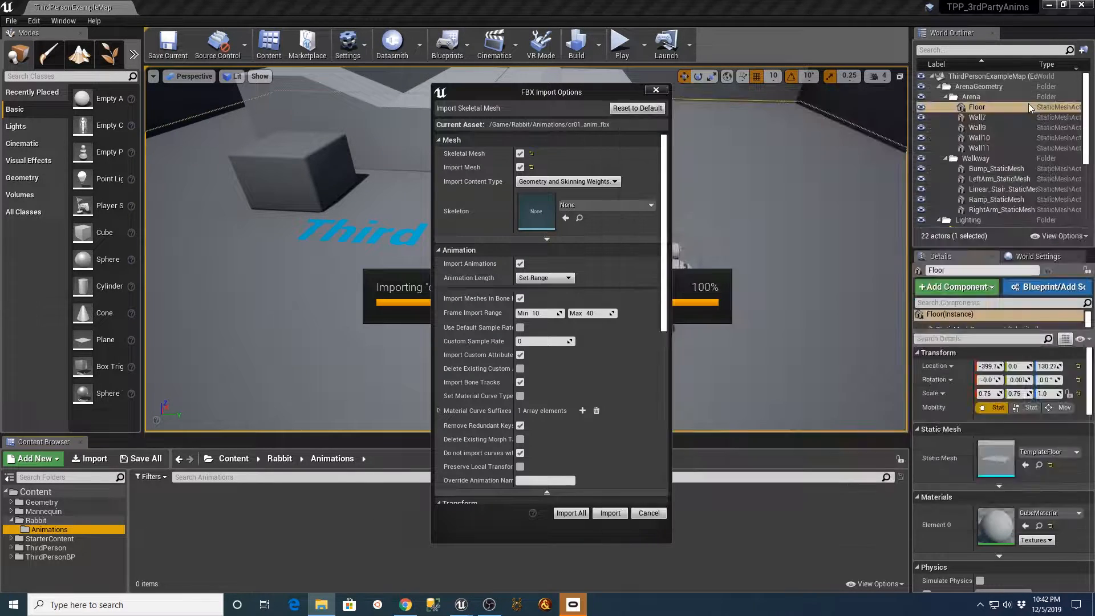
Assign cr01_anim_fbx_Skeleton as the import skeleton and disable Import Mesh so that only the animation is imported.
{"action": "left_click", "coordinate": [652, 204]}
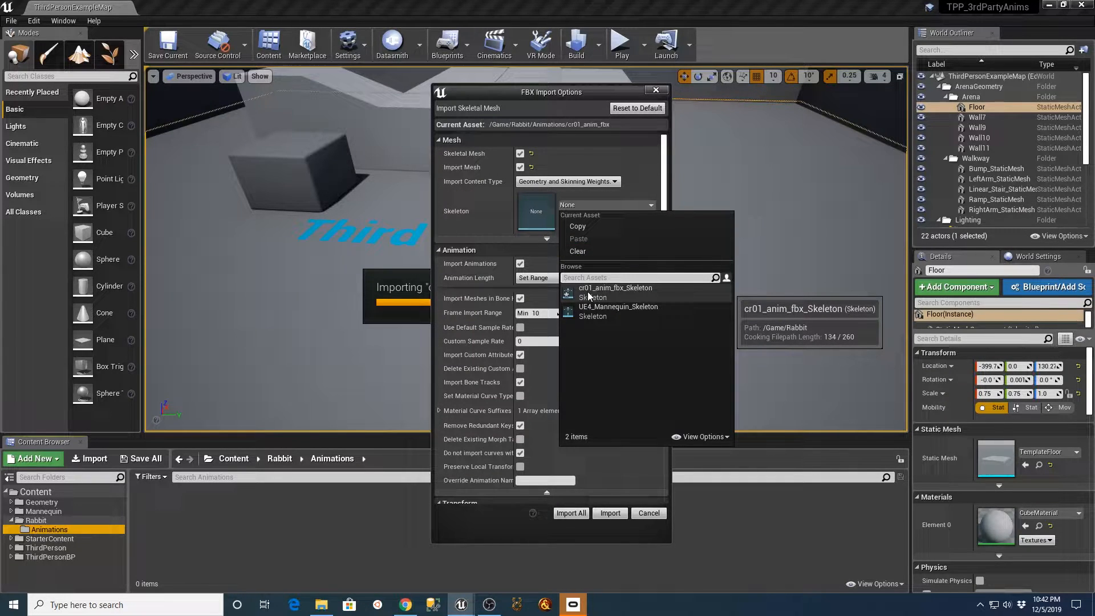
{"action": "left_click", "coordinate": [627, 290]}
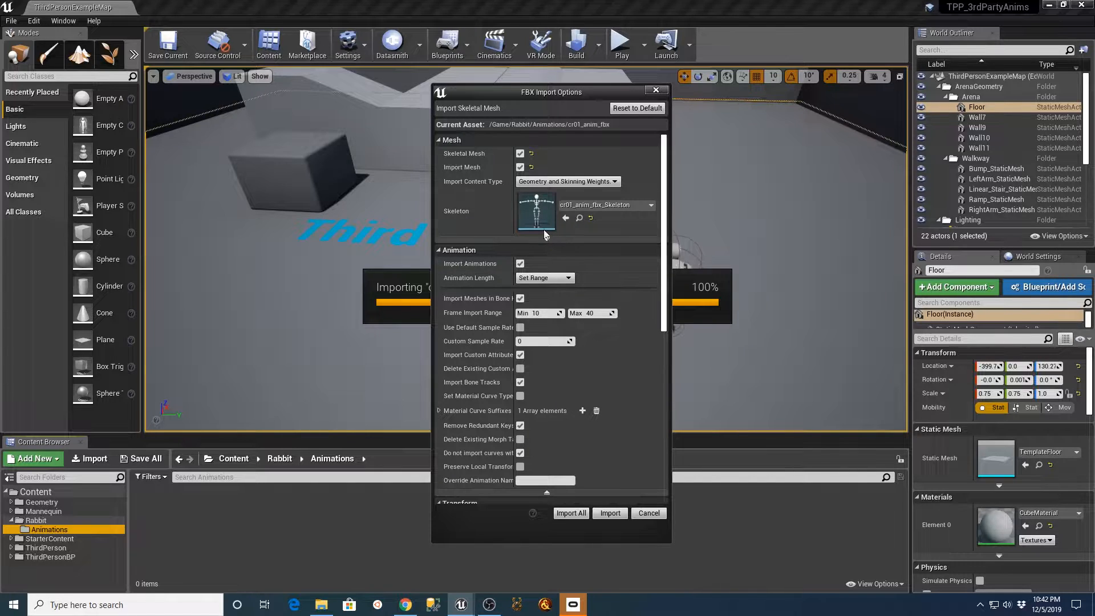
{"action": "left_click", "coordinate": [520, 167]}
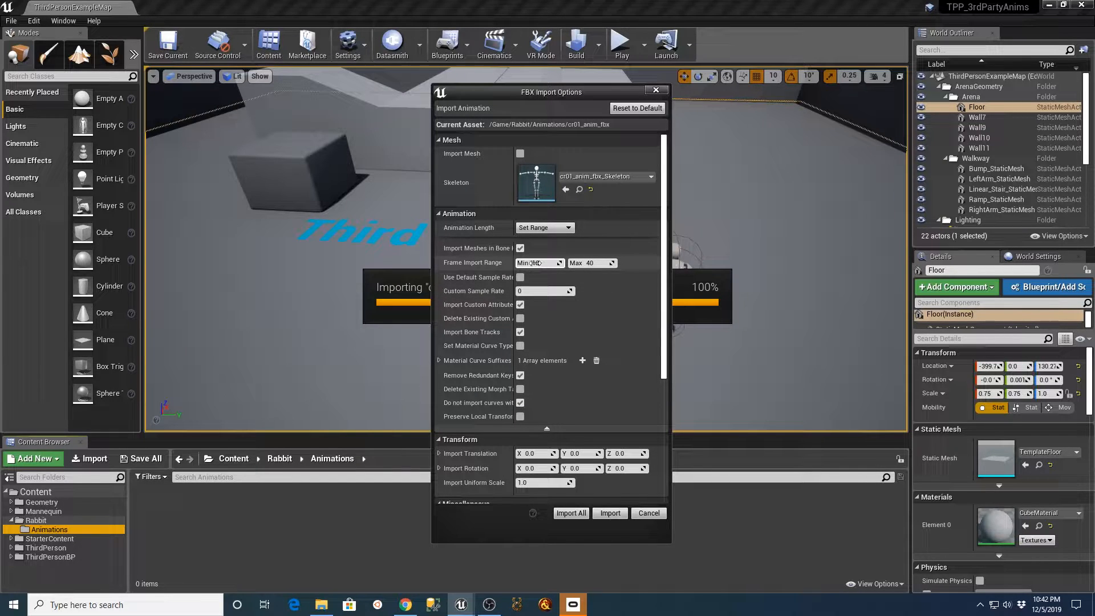
Check walk_01's frames in the Crazy Rabbits web page's animation list and import the animation using the 10 to 40 frame range.
{"action": "left_click", "coordinate": [405, 605]}
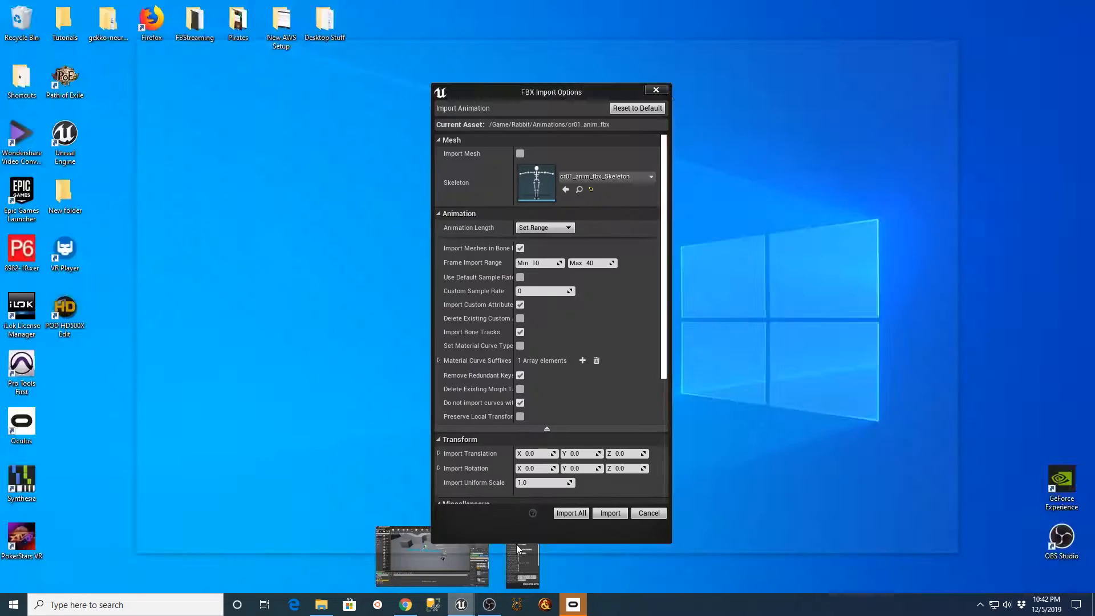
{"action": "left_click", "coordinate": [490, 547]}
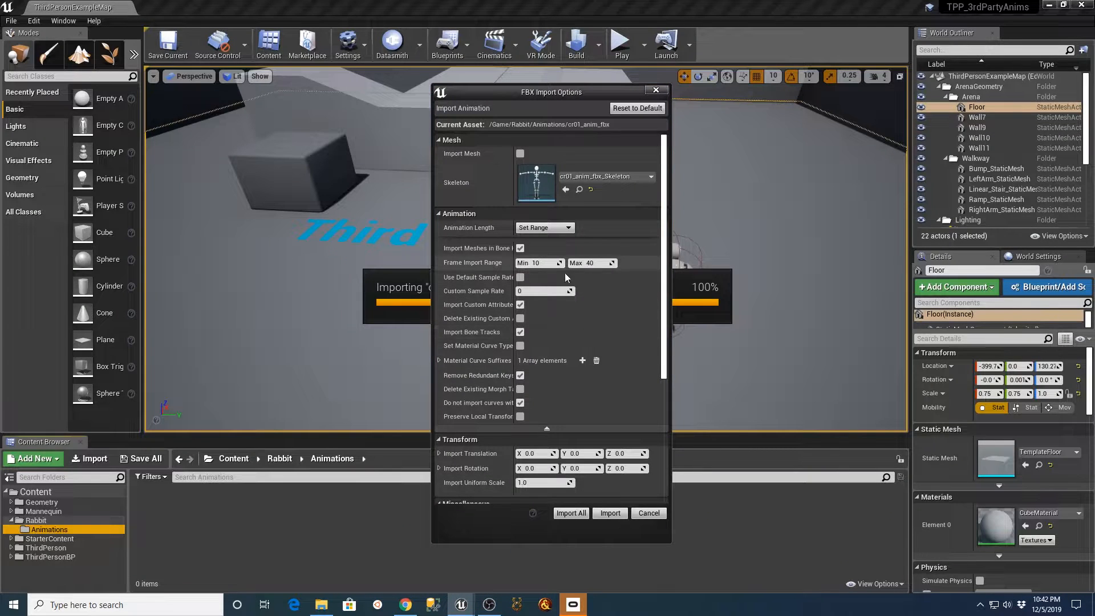
{"action": "left_click_drag", "start_coordinate": [663, 264], "coordinate": [571, 426]}
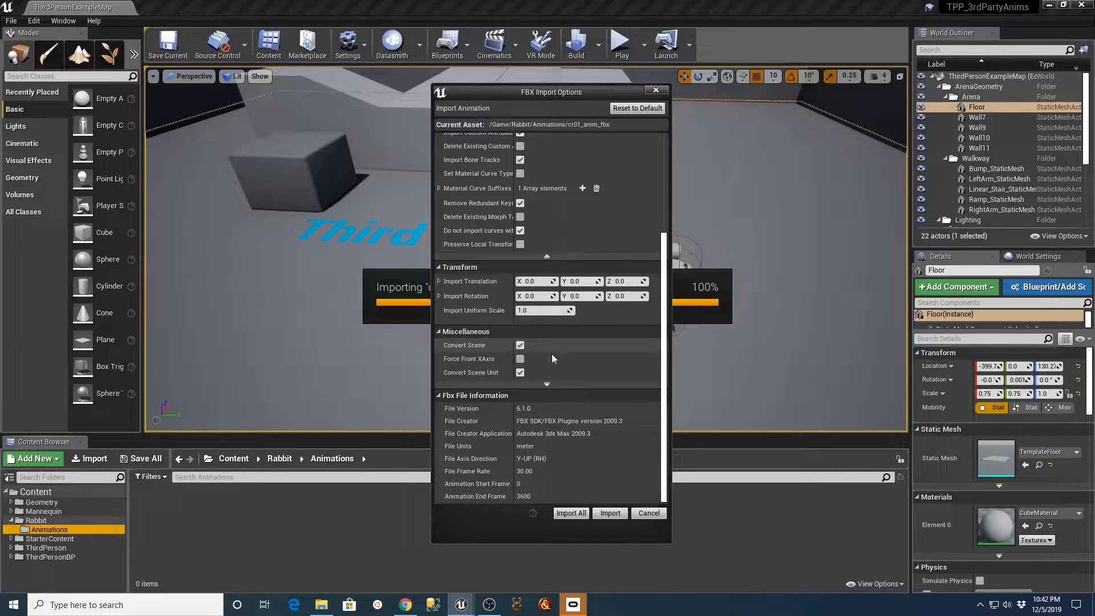
{"action": "left_click", "coordinate": [567, 512]}
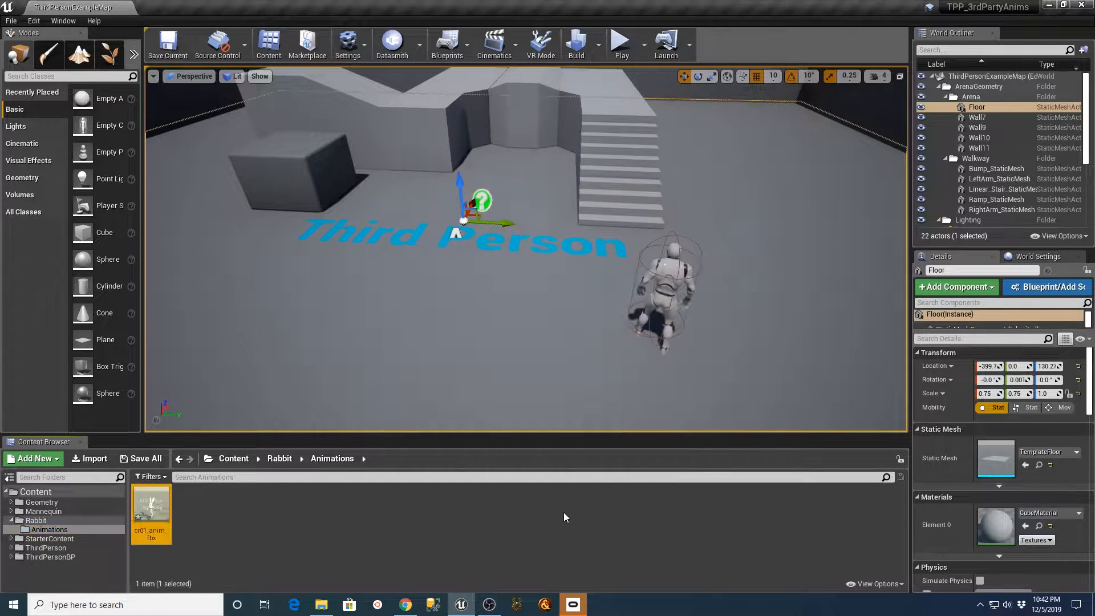
Preview the imported cr01_anim_fbx animation sequence, close its editor, and rename the sequence to walk_01.
{"action": "double_click", "coordinate": [148, 513]}
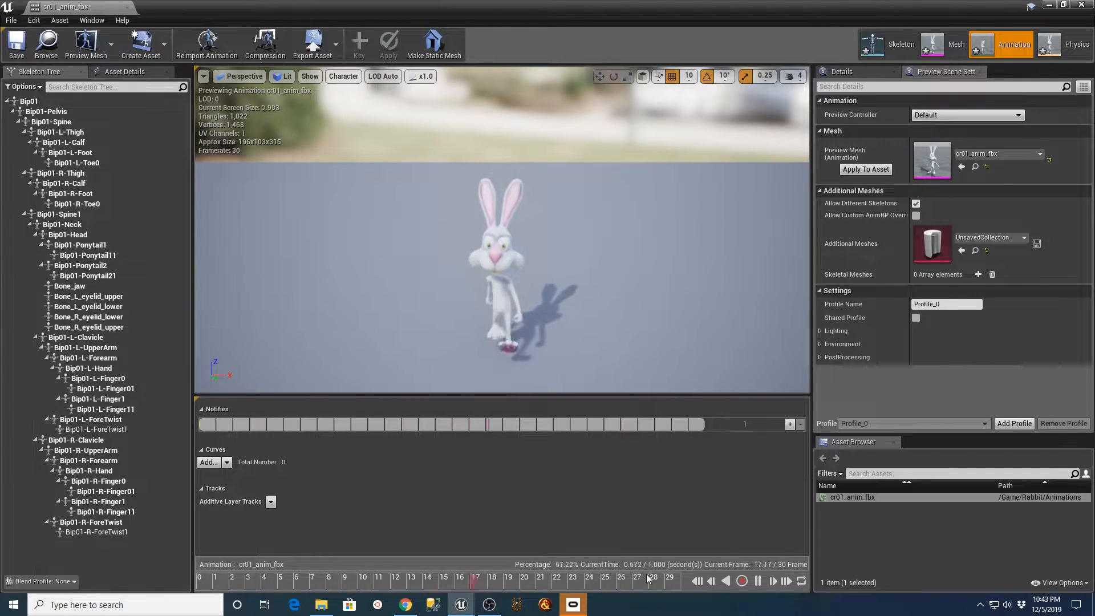
{"action": "left_click", "coordinate": [127, 8]}
{"action": "left_click", "coordinate": [153, 513]}
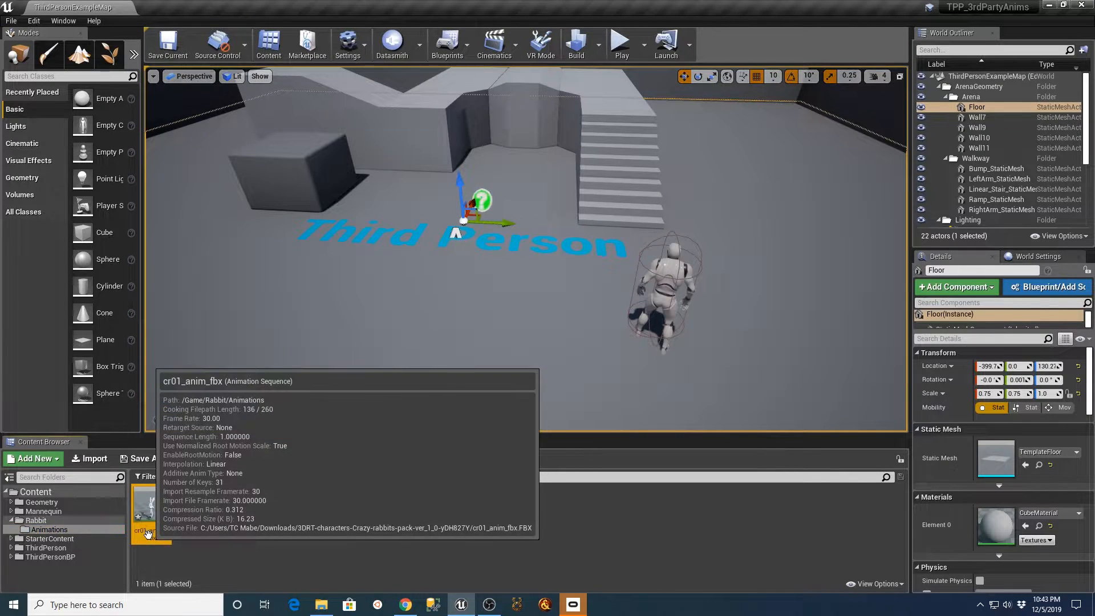
{"action": "left_click", "coordinate": [156, 534]}
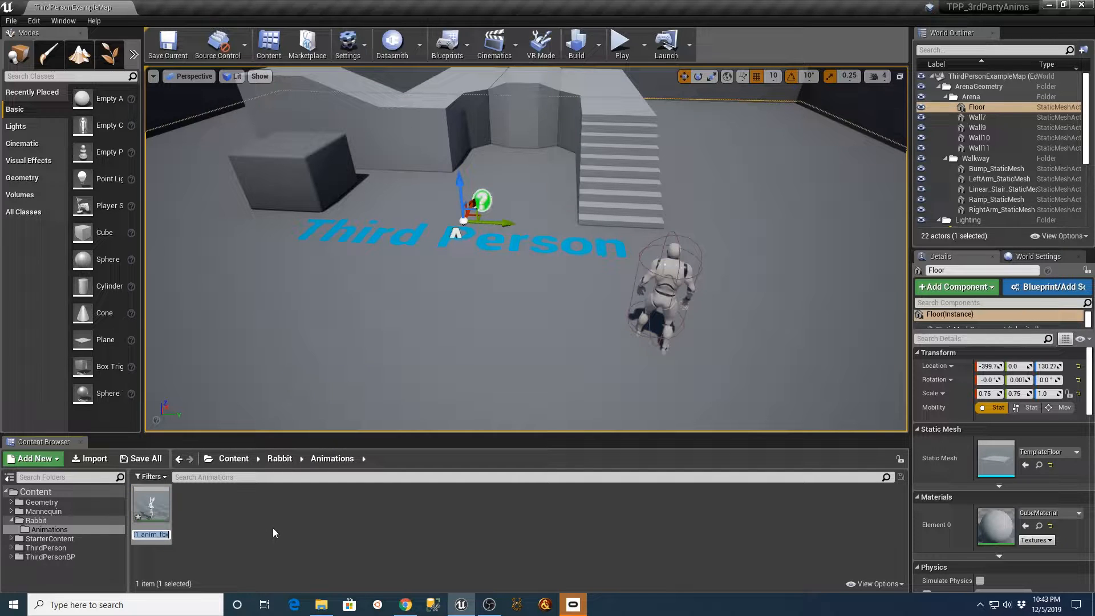
{"action": "type", "text": "walk_01"}
{"action": "key", "text": "Return"}
{"action": "left_click", "coordinate": [275, 528]}
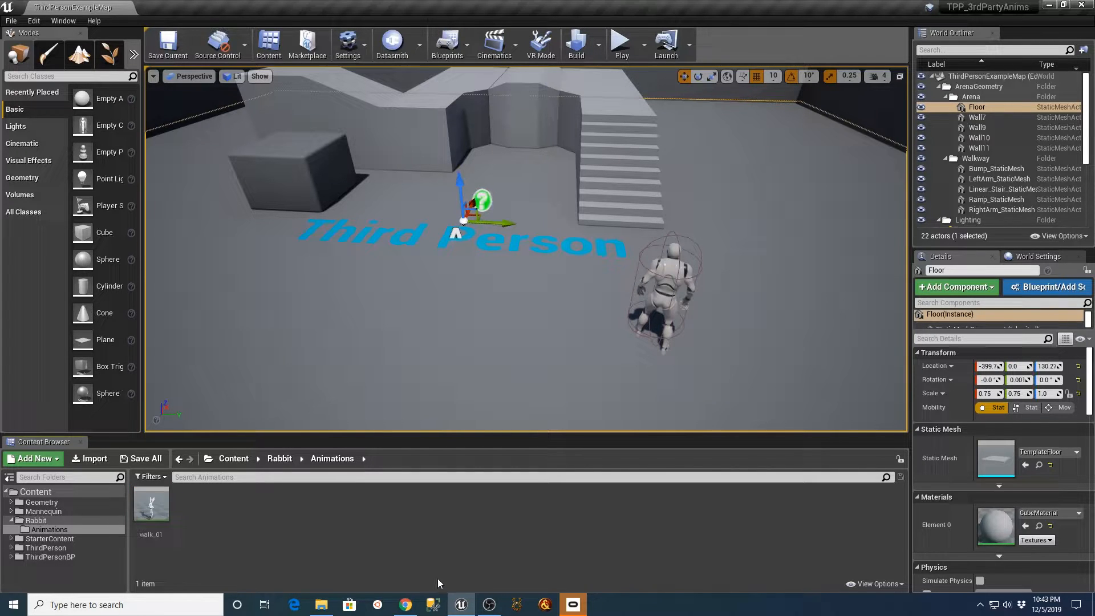
Bring cr01_anim_fbx.FBX into the Animations folder beside walk_01 and minimize File Explorer to show the FBX import options.
{"action": "left_click", "coordinate": [321, 604]}
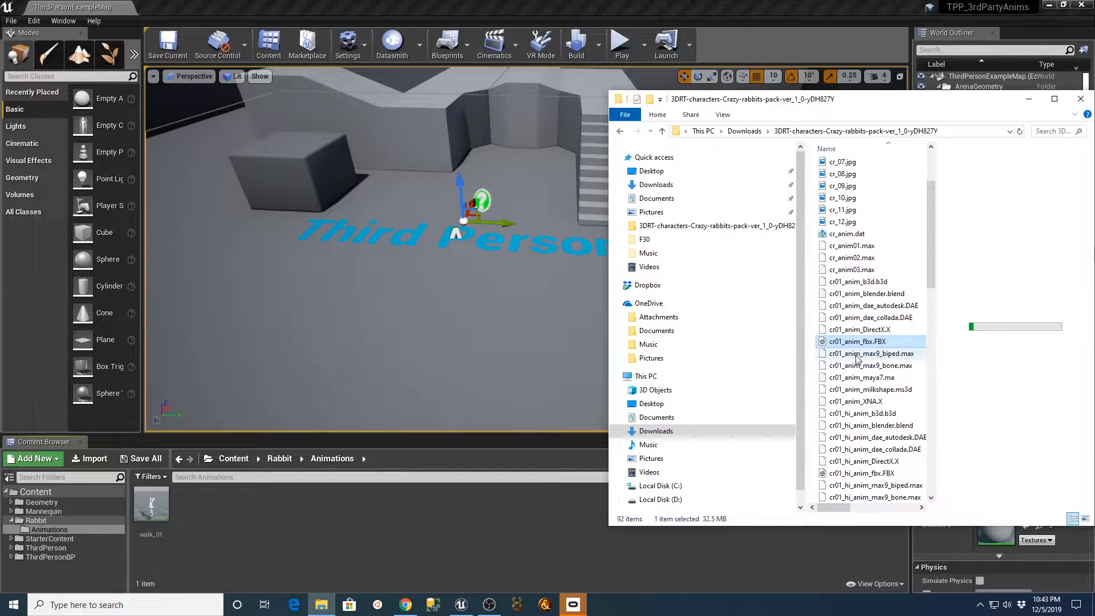
{"action": "left_click_drag", "start_coordinate": [857, 342], "coordinate": [374, 544]}
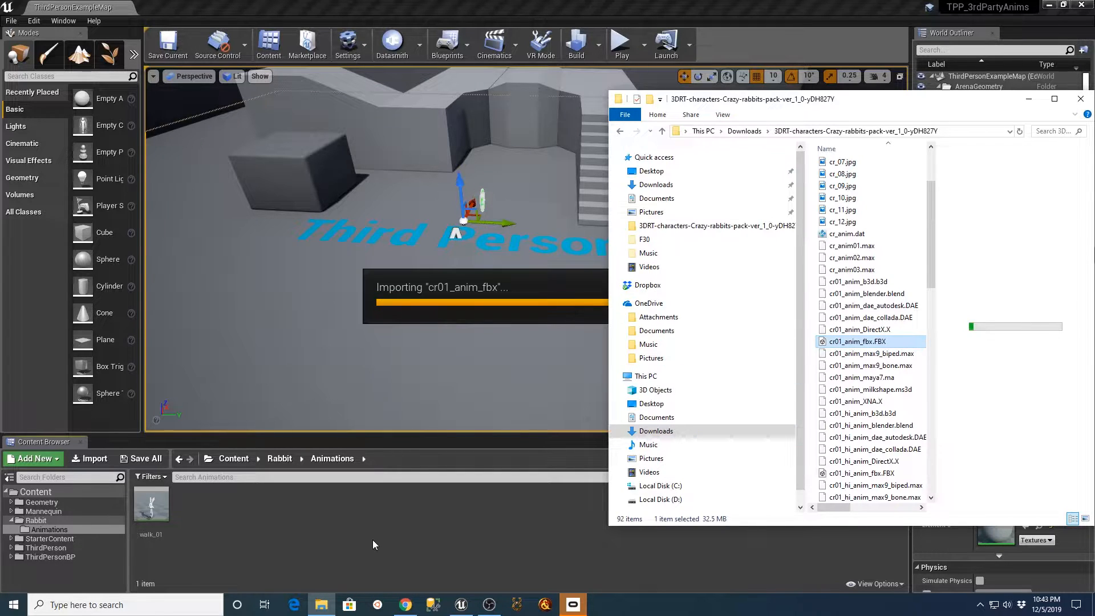
{"action": "left_click", "coordinate": [1029, 100]}
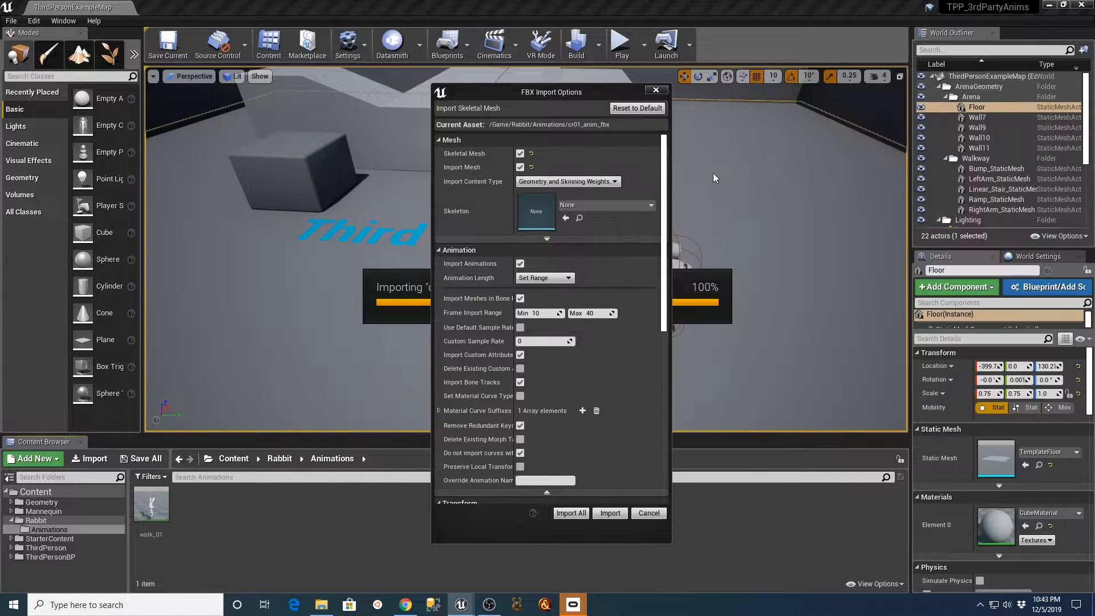
Assign cr01_anim_fbx_Skeleton as the skeleton for the second animation import and disable Import Mesh.
{"action": "left_click", "coordinate": [645, 204]}
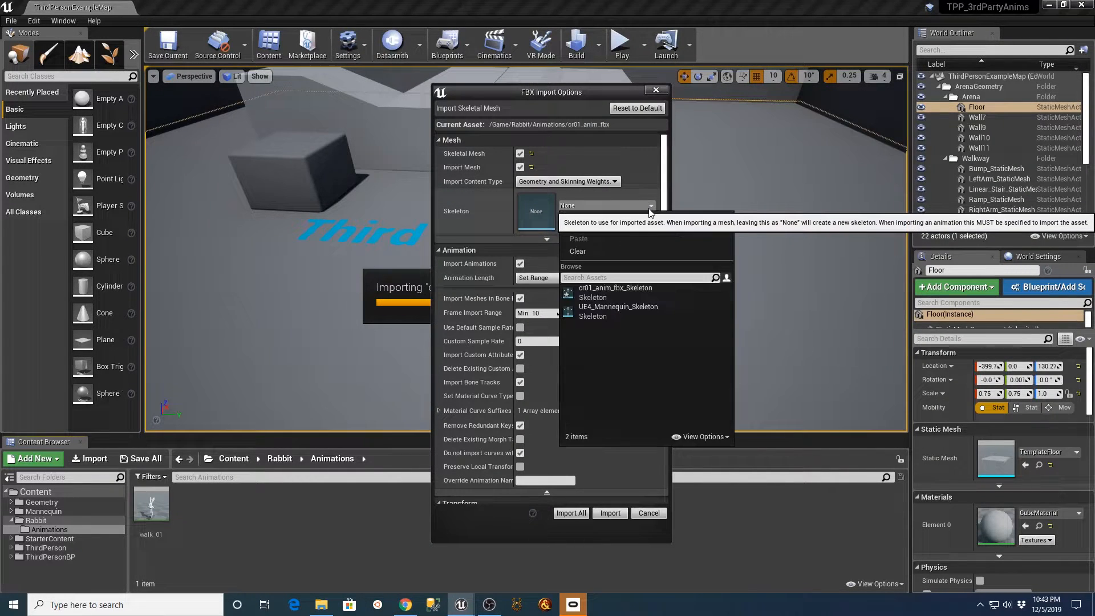
{"action": "left_click", "coordinate": [597, 290]}
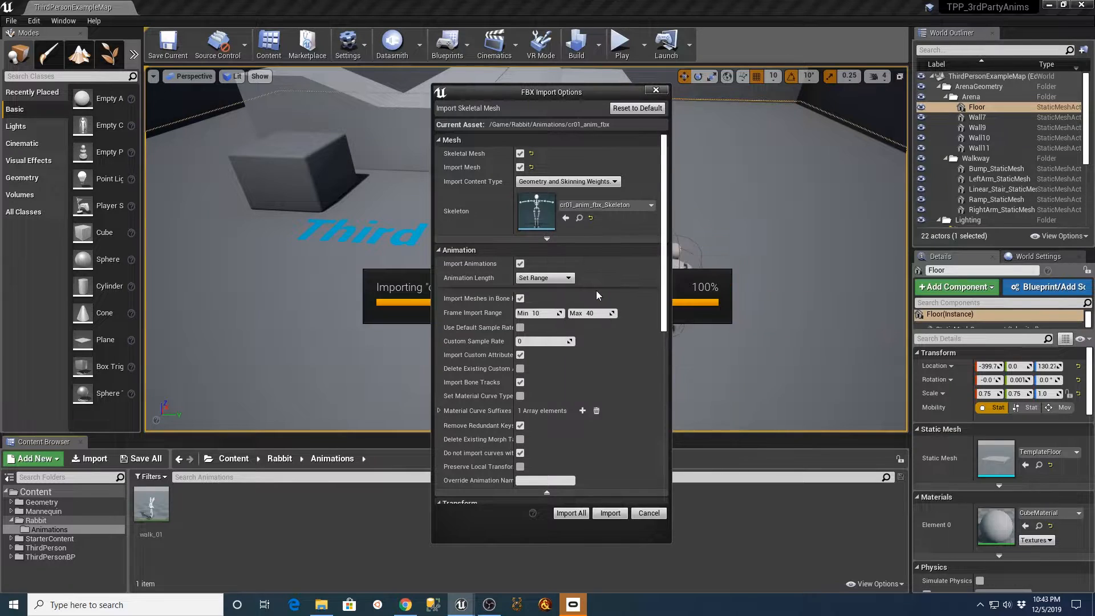
{"action": "left_click", "coordinate": [520, 167]}
Check emotion_01's frames in the Crazy Rabbits web page's animation list and import the animation using the 2030 to 2130 frame range.
{"action": "left_click", "coordinate": [538, 262]}
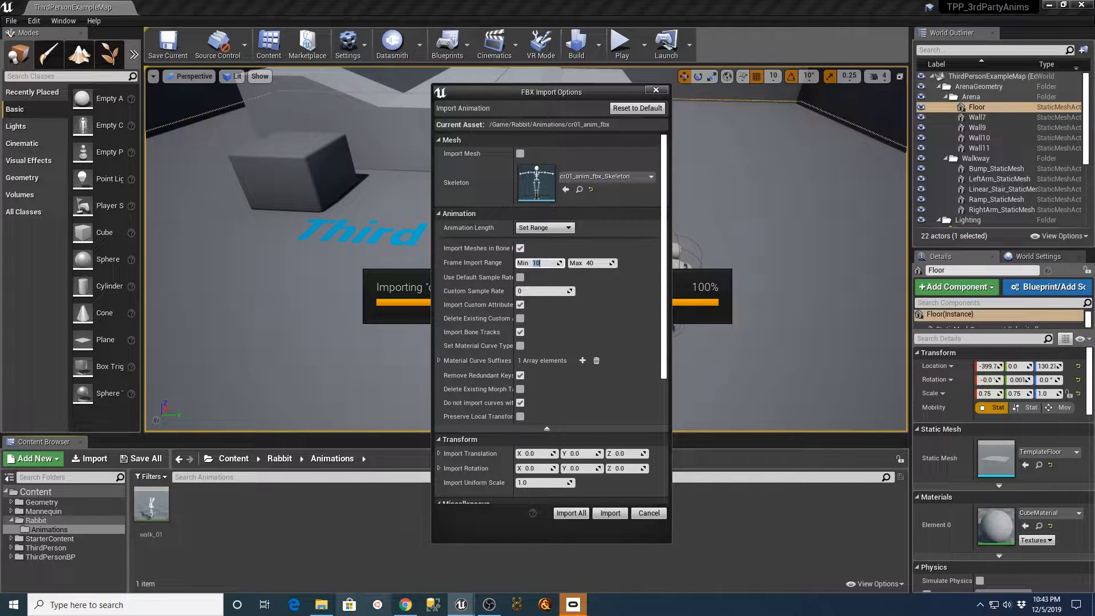
{"action": "left_click", "coordinate": [404, 606]}
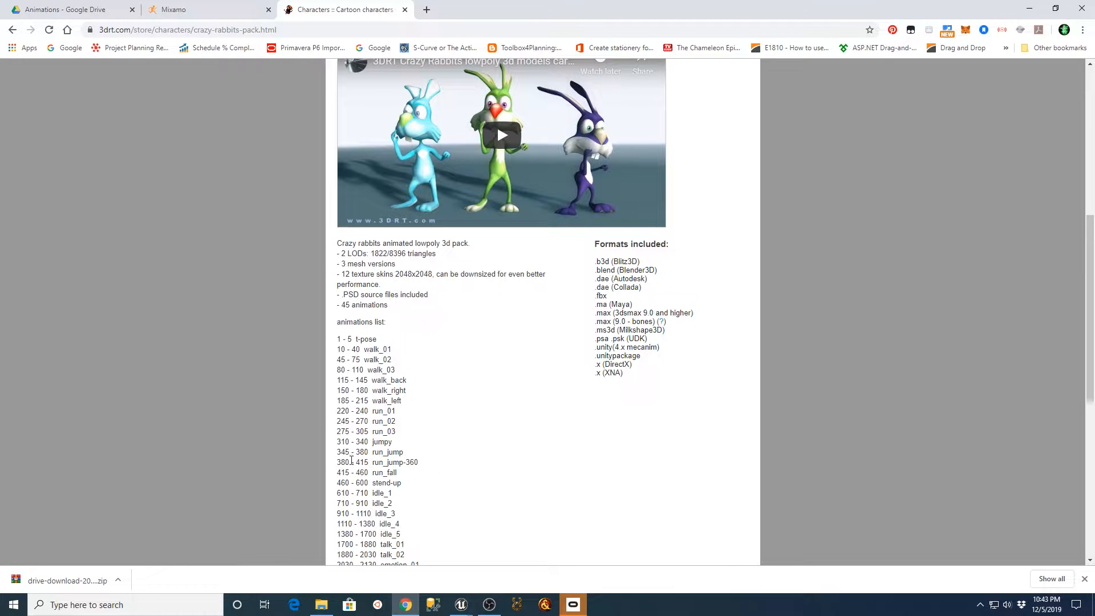
{"action": "scroll", "coordinate": [439, 459], "scroll_direction": "down", "scroll_amount": 4}
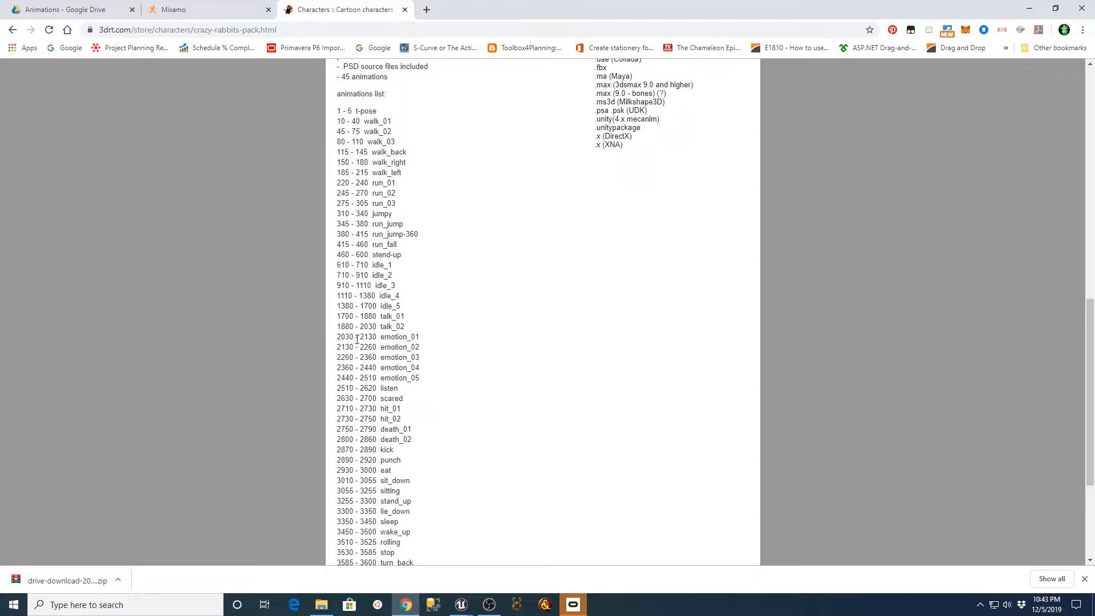
{"action": "mouse_move", "coordinate": [460, 605]}
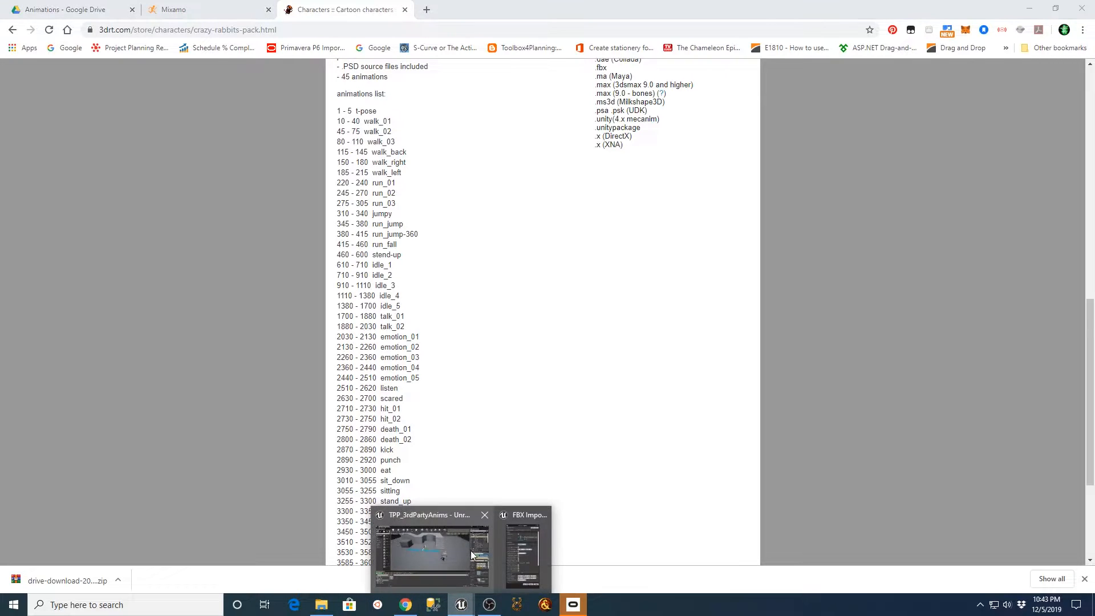
{"action": "left_click", "coordinate": [536, 536]}
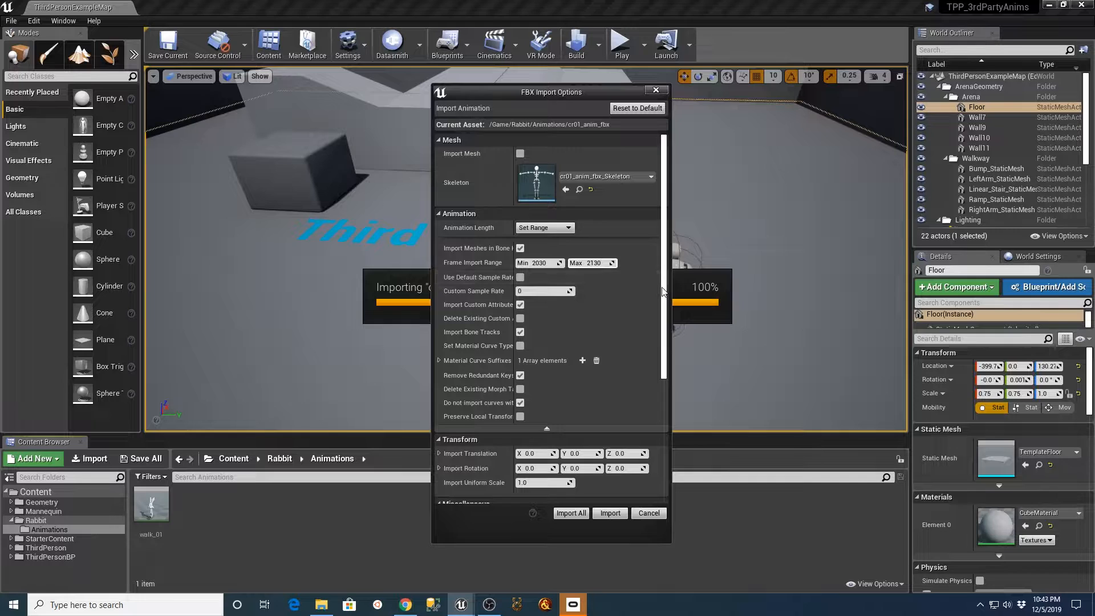
{"action": "scroll", "coordinate": [505, 359], "scroll_direction": "down", "scroll_amount": 6}
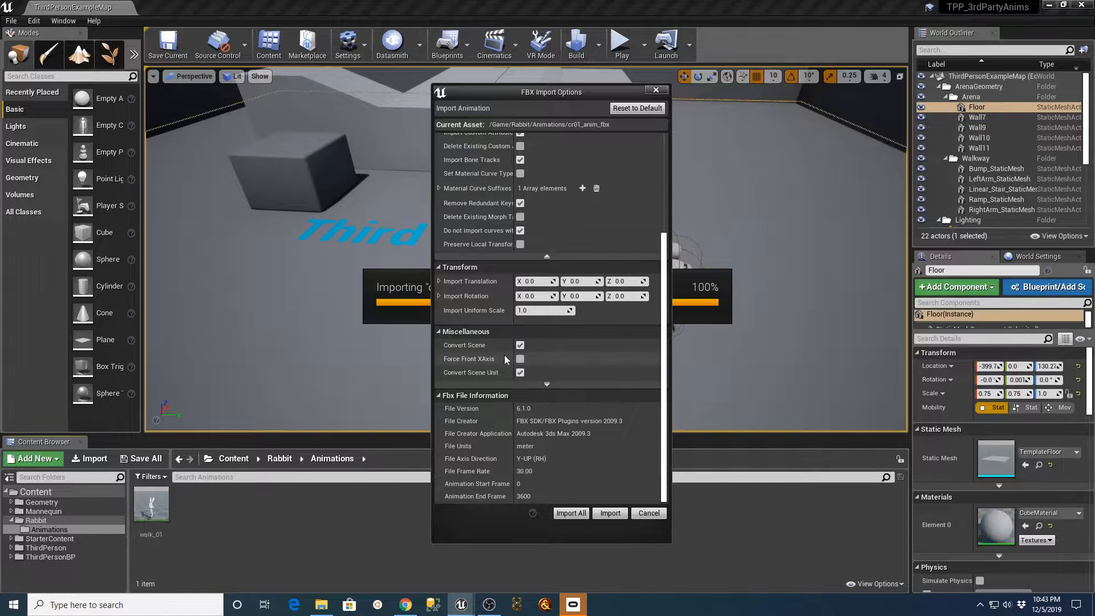
{"action": "left_click", "coordinate": [571, 513]}
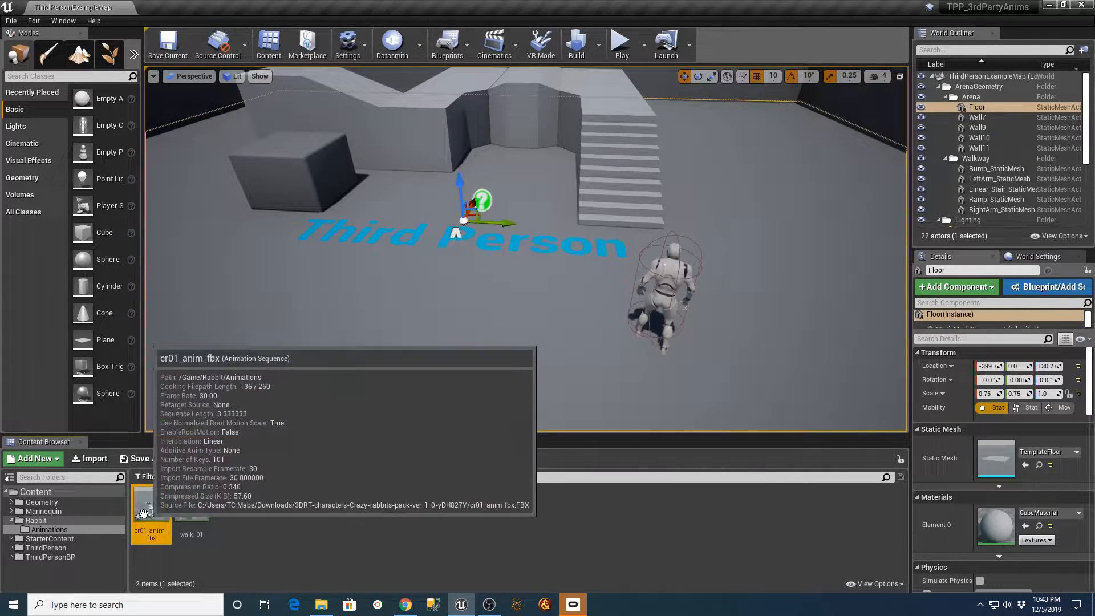
Preview the newly imported cr01_anim_fbx sequence, look up sit_down's frames in the web page's animation list, and close the sequence's editor.
{"action": "double_click", "coordinate": [151, 509]}
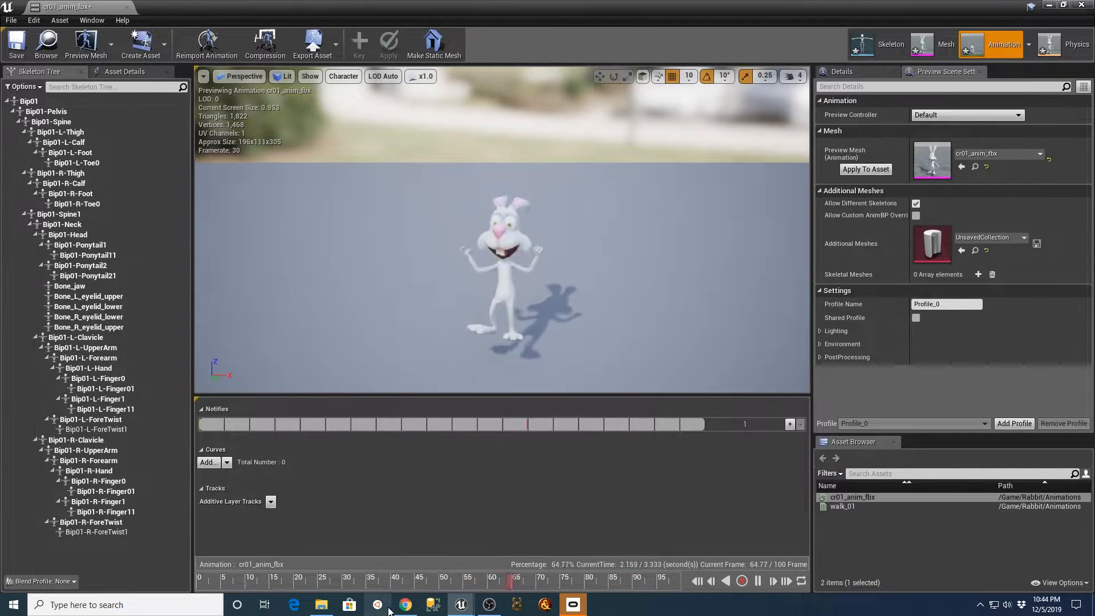
{"action": "left_click", "coordinate": [405, 605]}
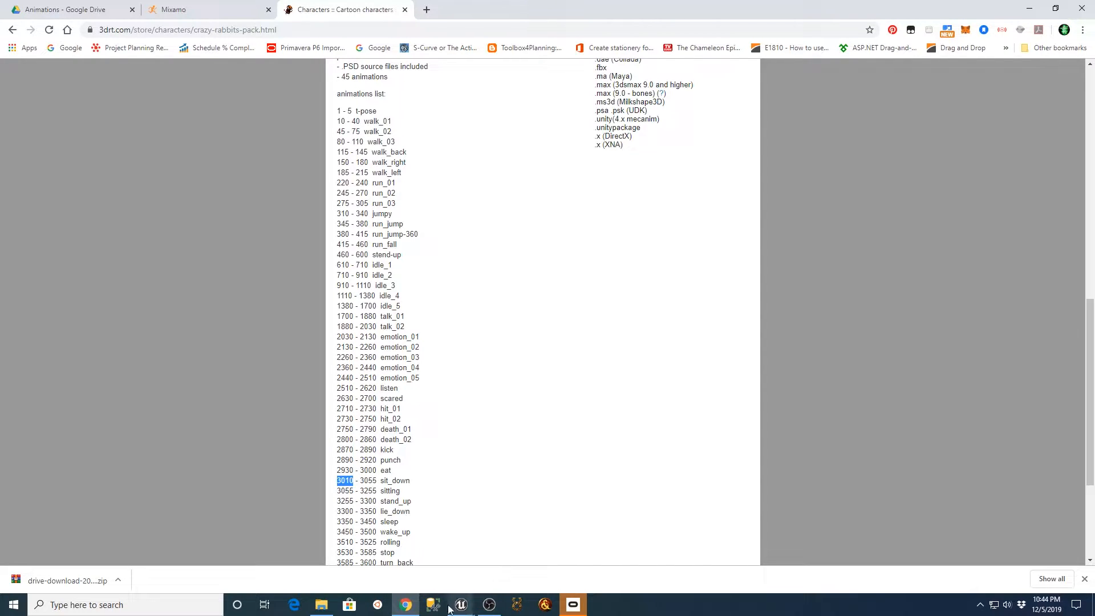
{"action": "left_click", "coordinate": [318, 606]}
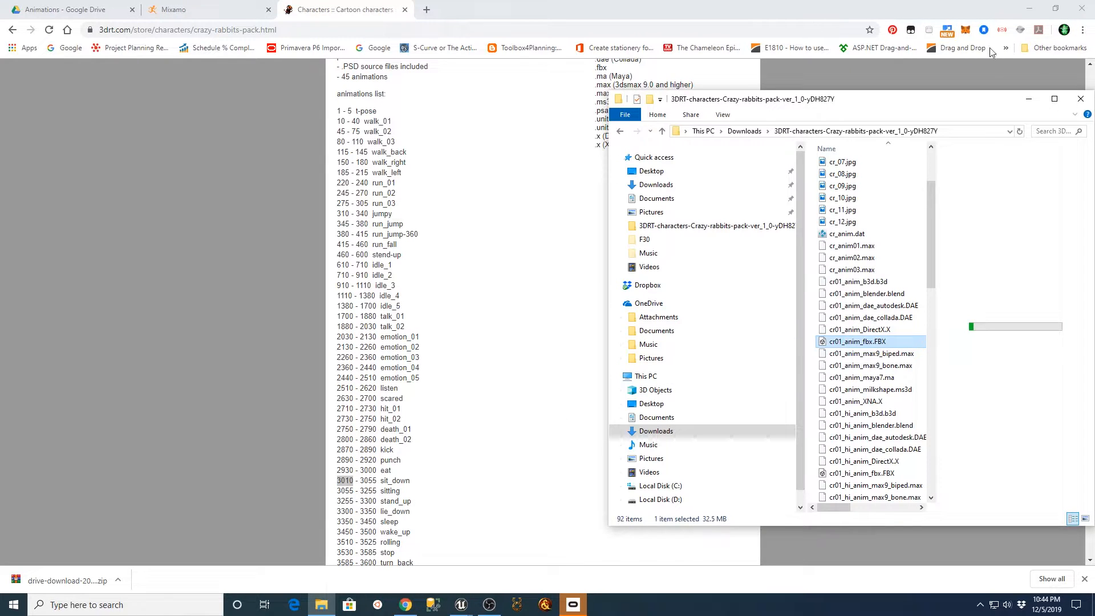
{"action": "left_click", "coordinate": [1029, 9]}
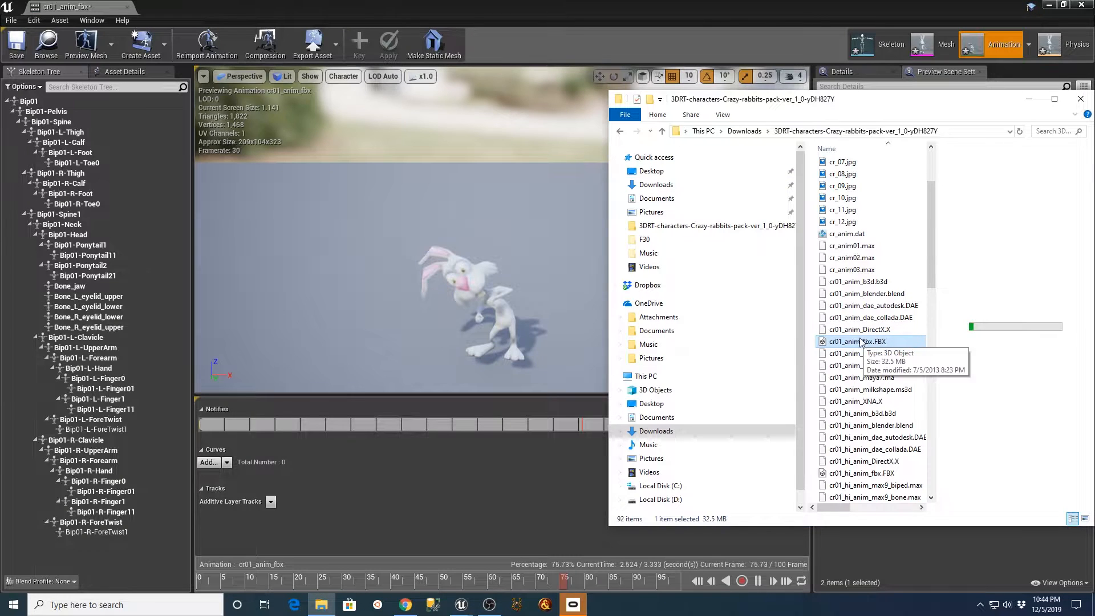
{"action": "left_click", "coordinate": [127, 8]}
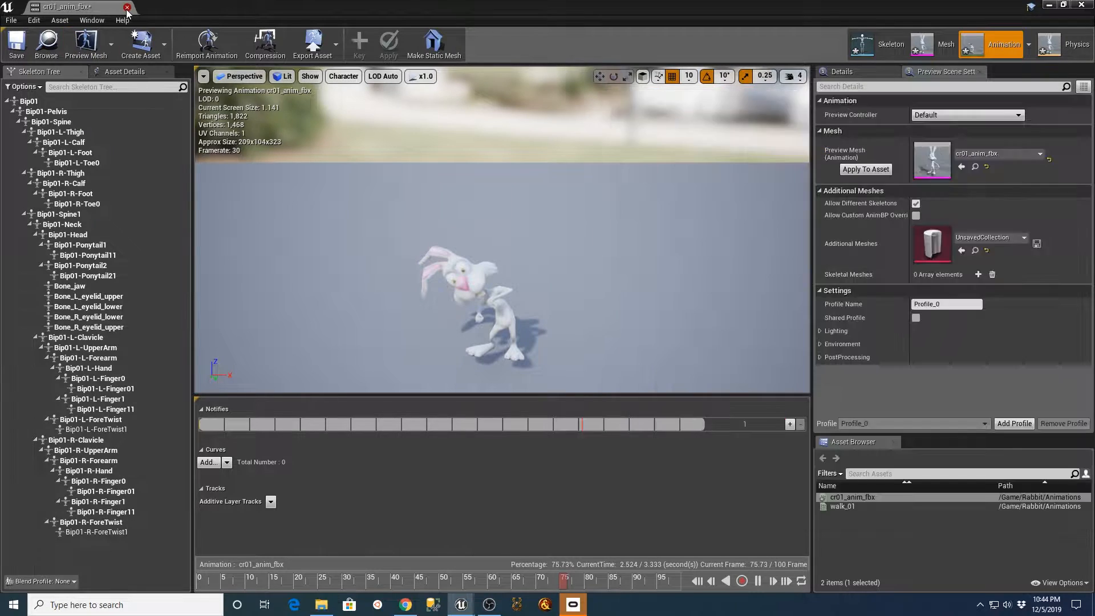
{"action": "left_click", "coordinate": [321, 604]}
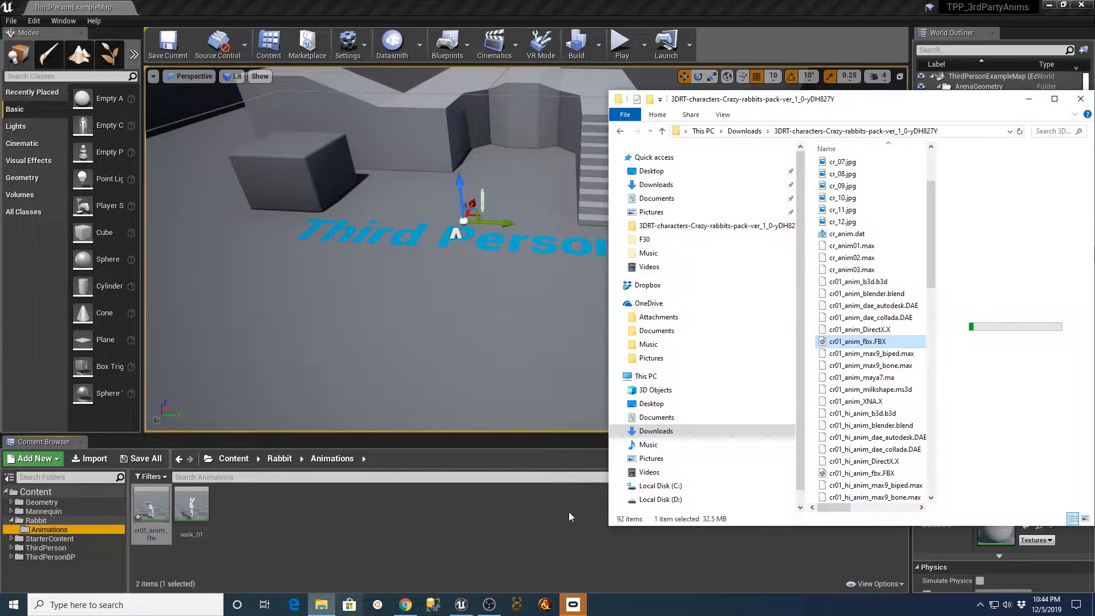
{"action": "left_click_drag", "start_coordinate": [867, 345], "coordinate": [382, 542]}
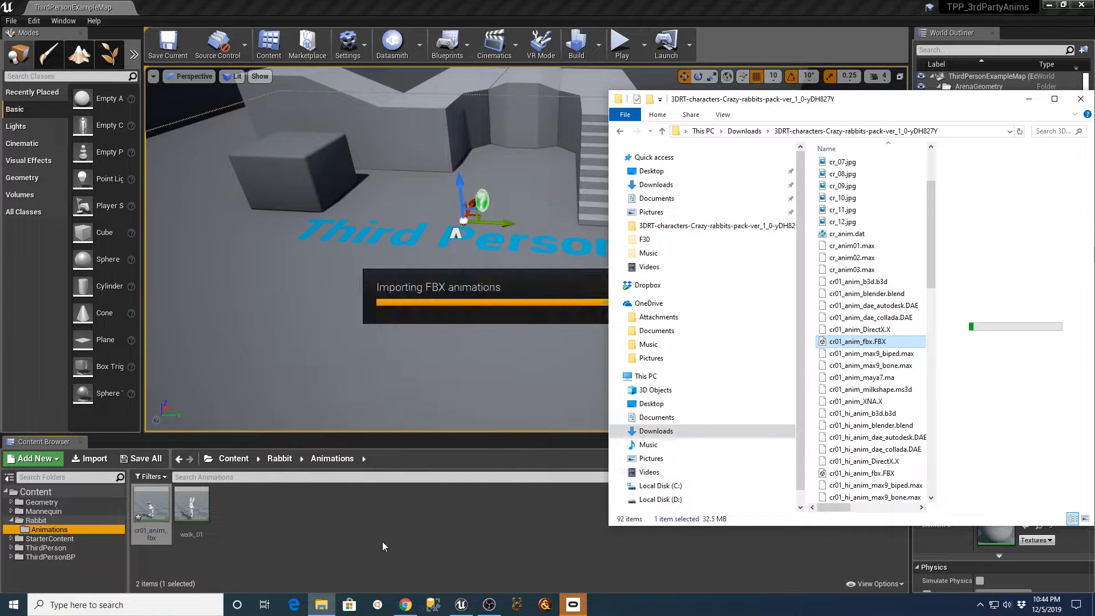
{"action": "left_click", "coordinate": [1029, 103]}
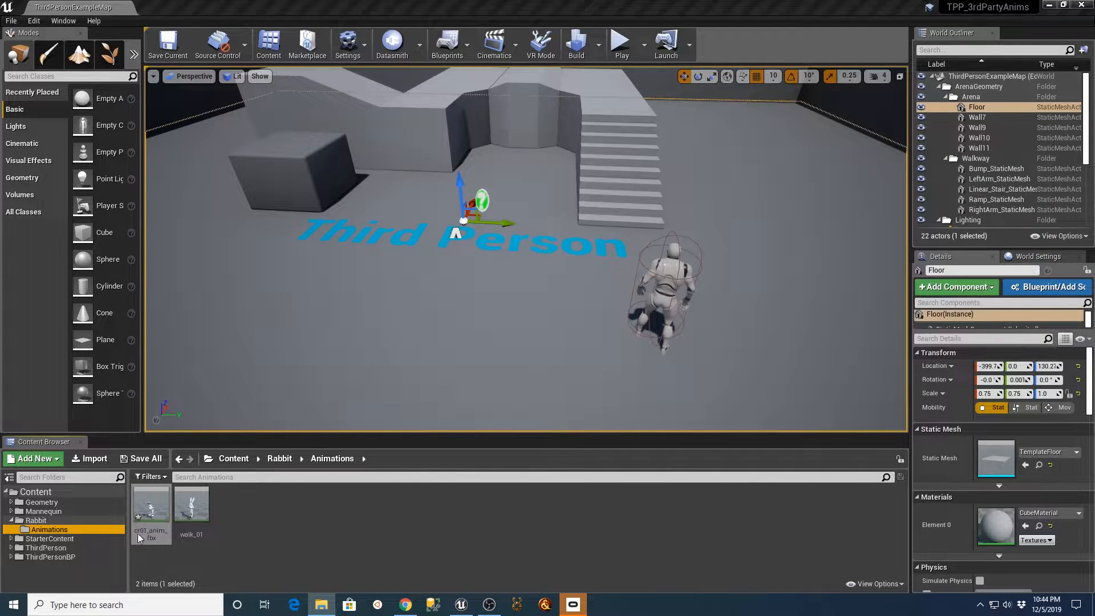
Rename the cr01_anim_fbx animation sequence in the Animations folder to emotion_01.
{"action": "left_click", "coordinate": [153, 535]}
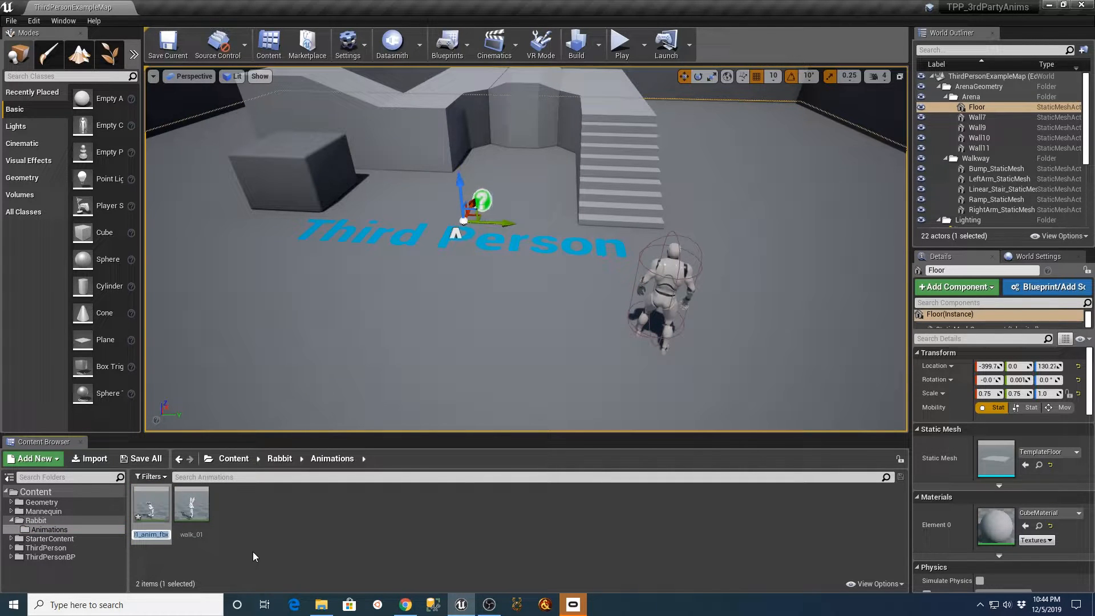
{"action": "type", "text": "emotion_01"}
{"action": "key", "text": "Return"}
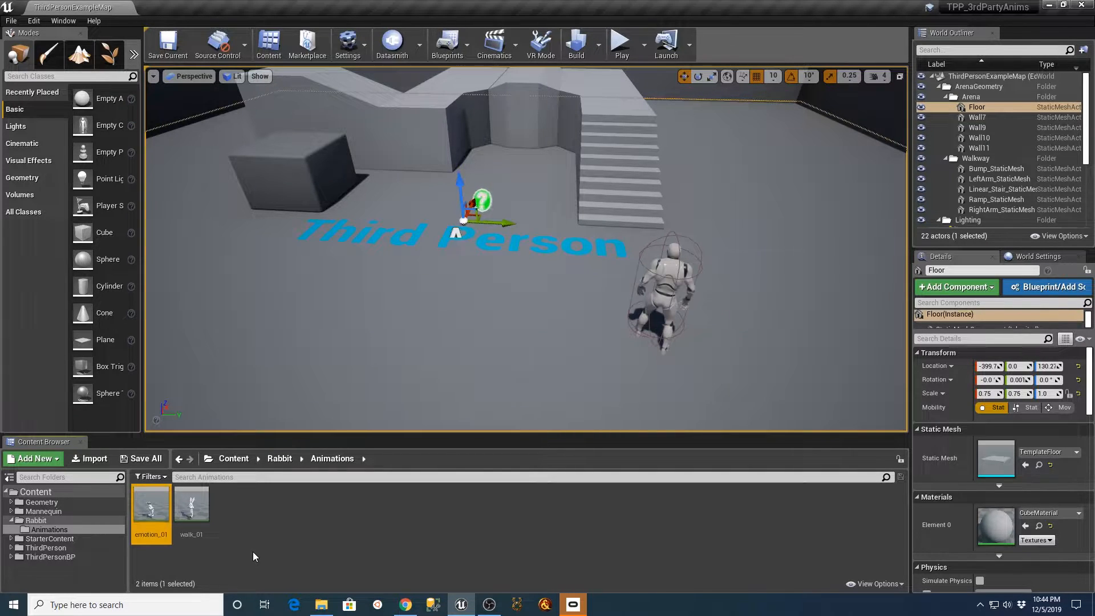
{"action": "left_click", "coordinate": [256, 537]}
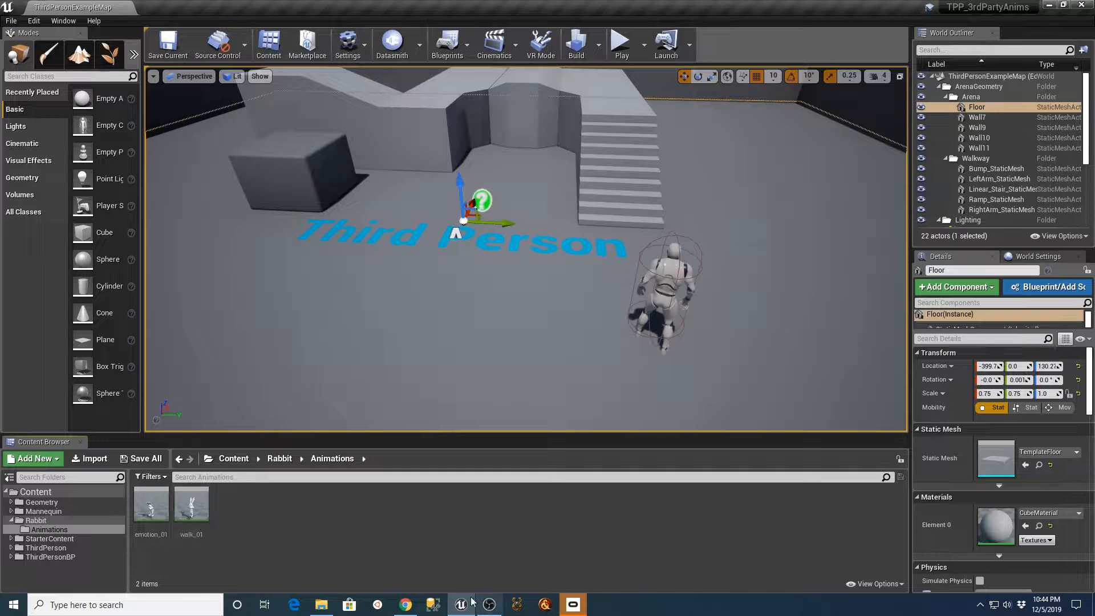
Bring cr01_anim_fbx.FBX from File Explorer into the Animations folder beside emotion_01 and walk_01, and minimize File Explorer to show the import options.
{"action": "left_click", "coordinate": [321, 605]}
{"action": "left_click_drag", "start_coordinate": [858, 342], "coordinate": [398, 530]}
{"action": "left_click_drag", "start_coordinate": [330, 535], "coordinate": [330, 536]}
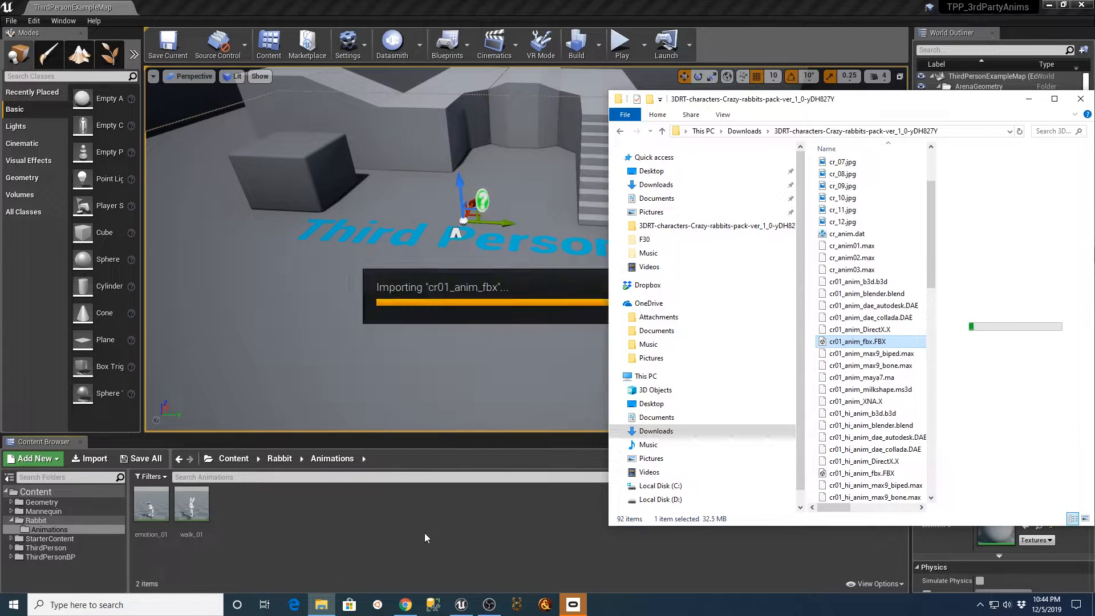
{"action": "left_click", "coordinate": [1029, 99]}
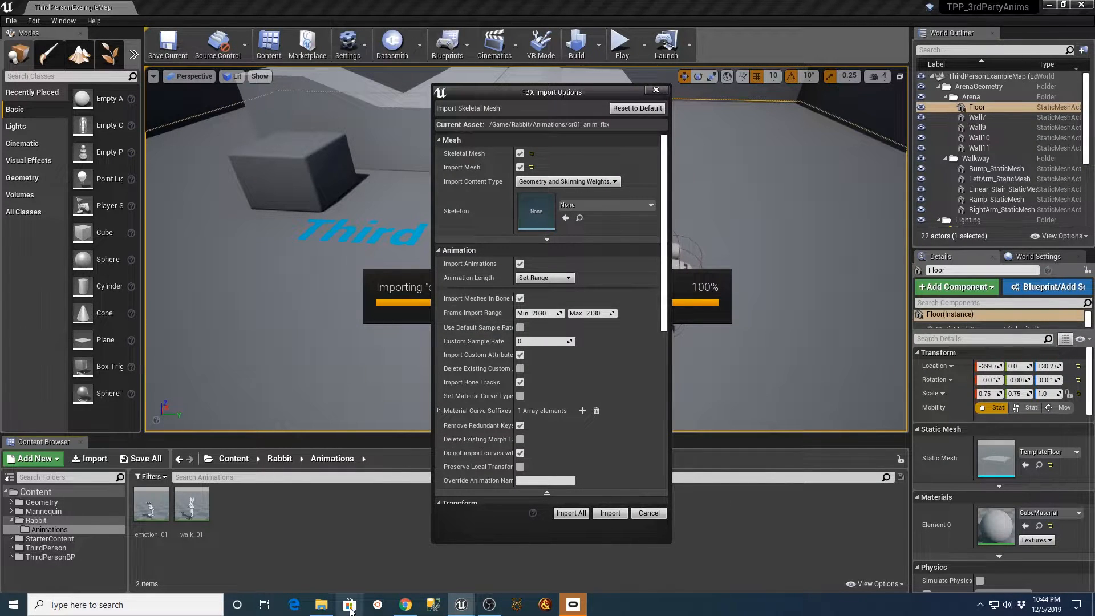
Import sit_down's animation onto cr01_anim_fbx_Skeleton with the 3010 to 3055 frame range from the web page's list and Import Mesh disabled.
{"action": "left_click", "coordinate": [404, 603]}
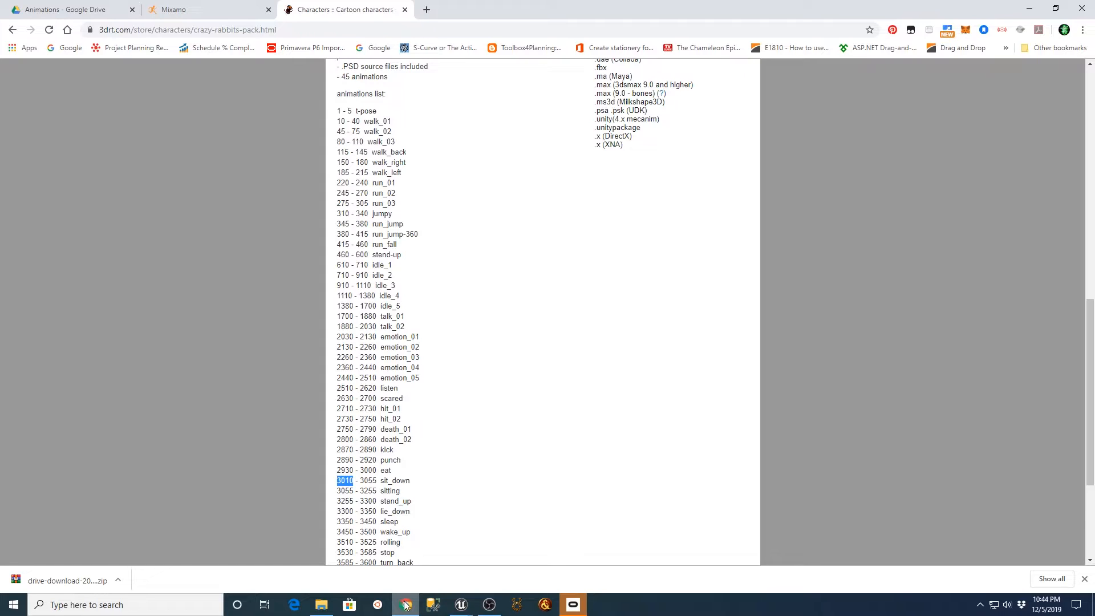
{"action": "left_click", "coordinate": [404, 606]}
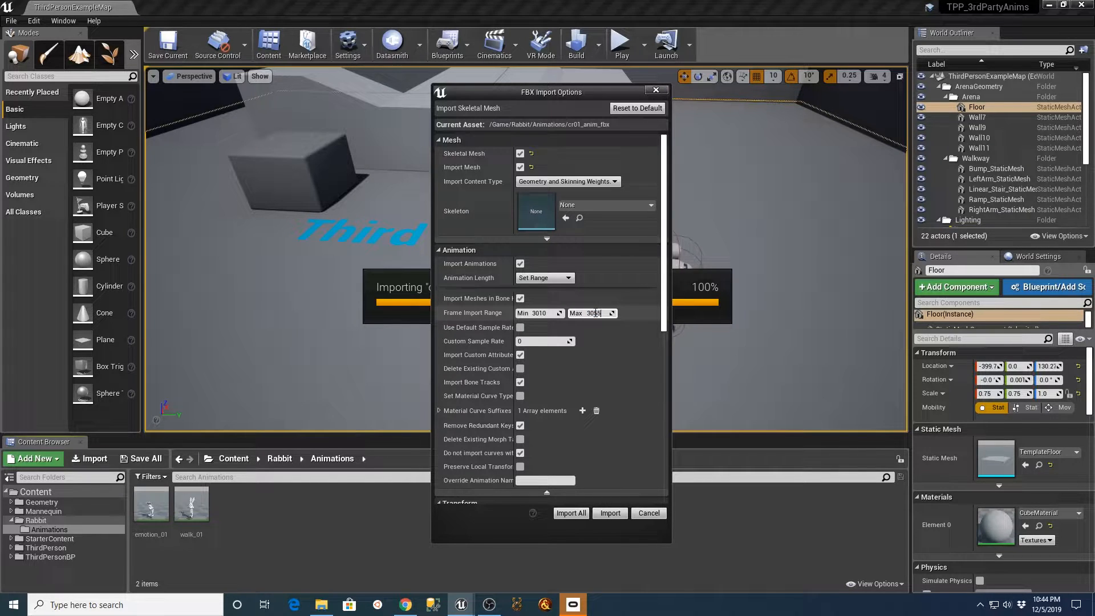
{"action": "left_click", "coordinate": [640, 204]}
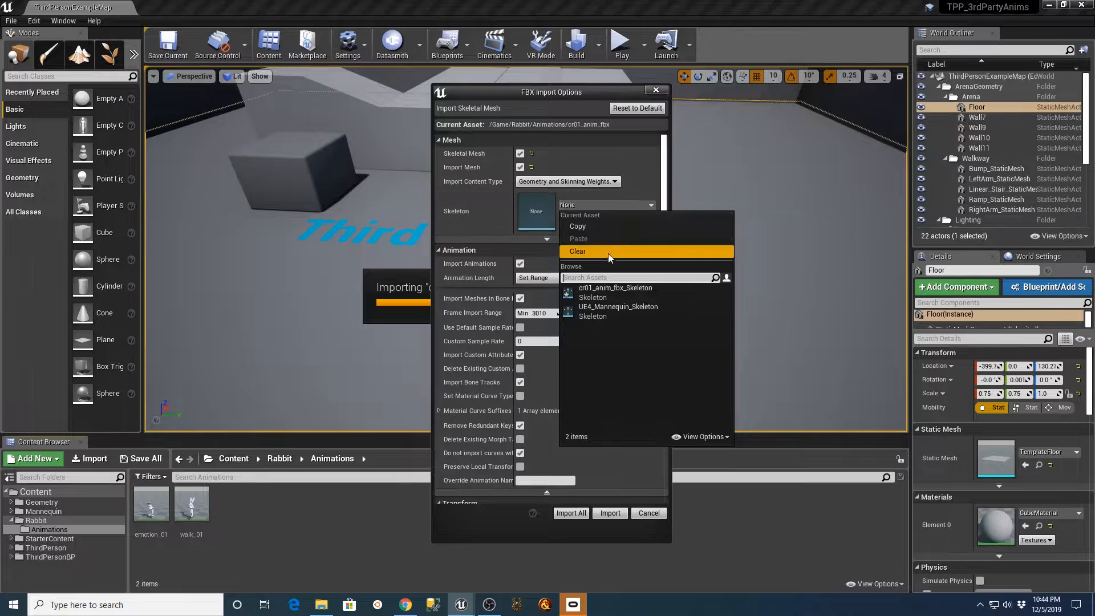
{"action": "left_click", "coordinate": [598, 295]}
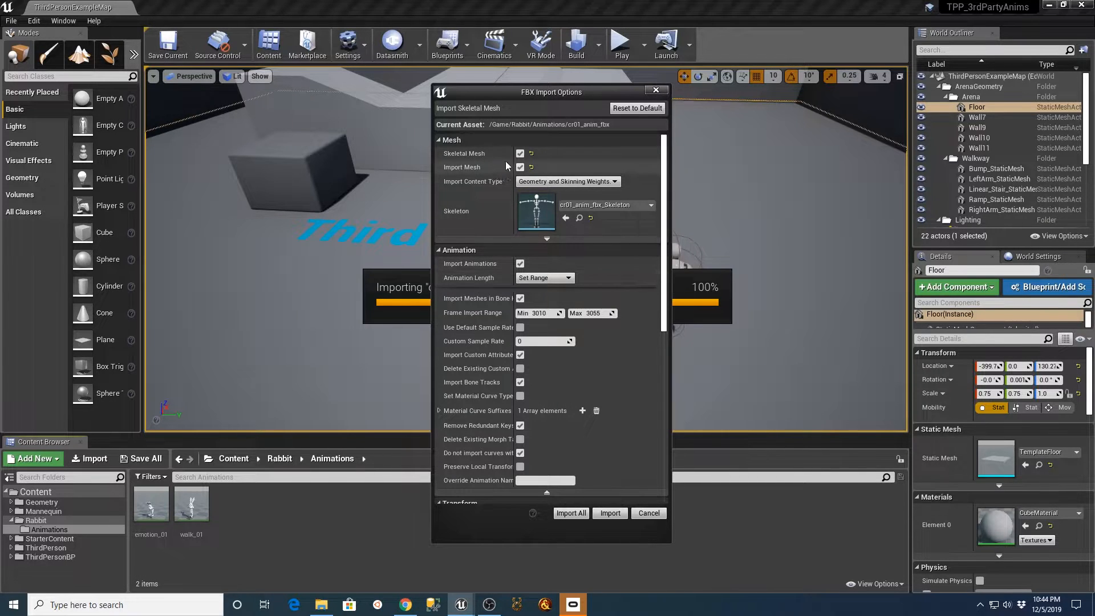
{"action": "left_click", "coordinate": [519, 168]}
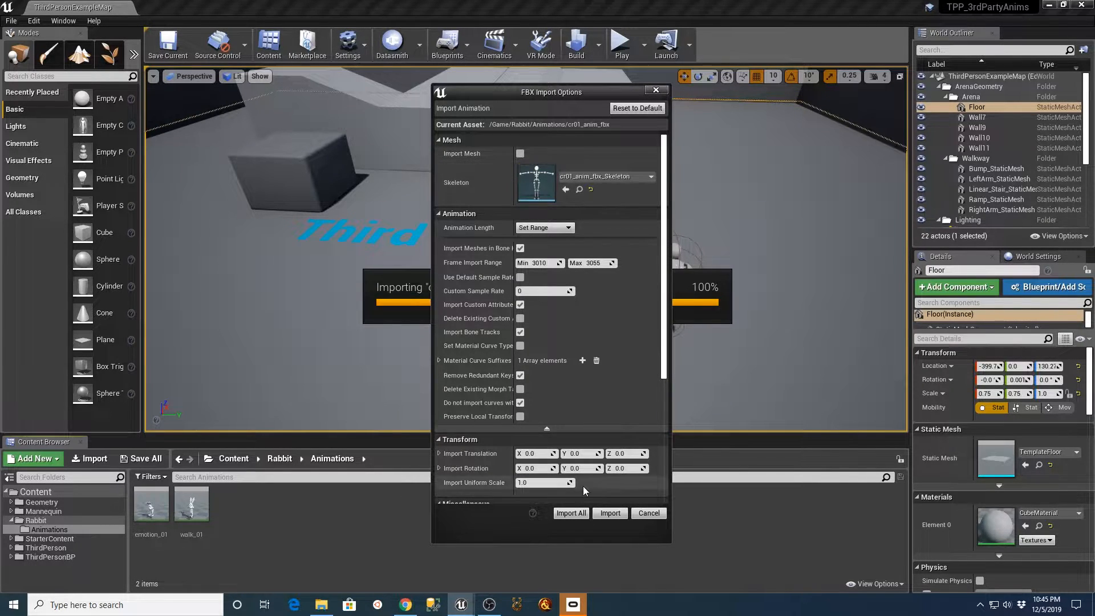
{"action": "left_click", "coordinate": [570, 512]}
Preview the imported sitting-down sequence, close its editor, and rename it to sit_down as spelled in the web page's animation list.
{"action": "double_click", "coordinate": [147, 514]}
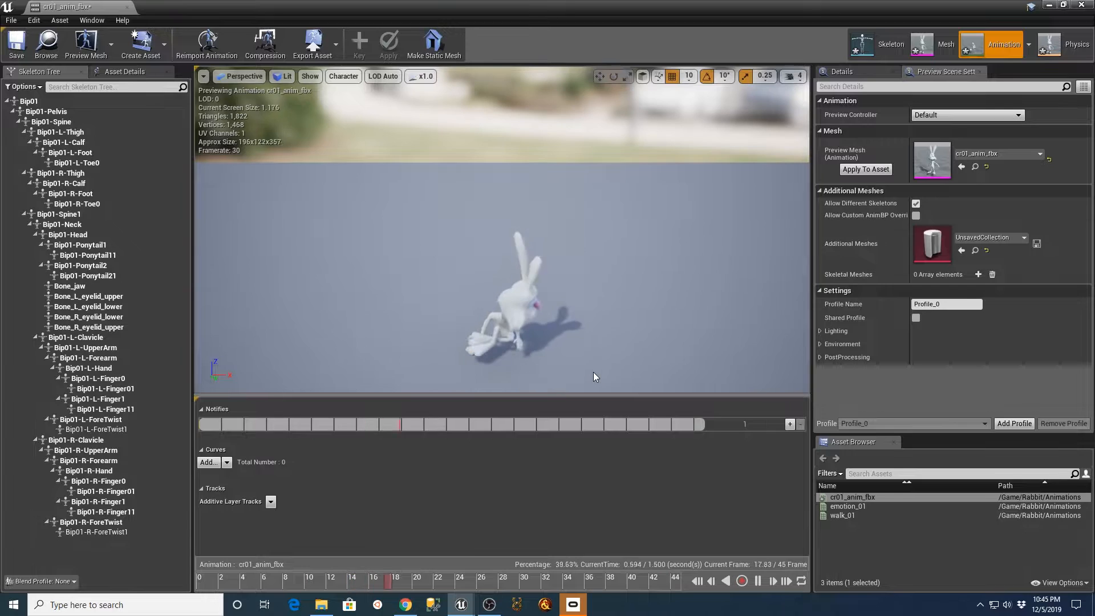
{"action": "left_click", "coordinate": [127, 6]}
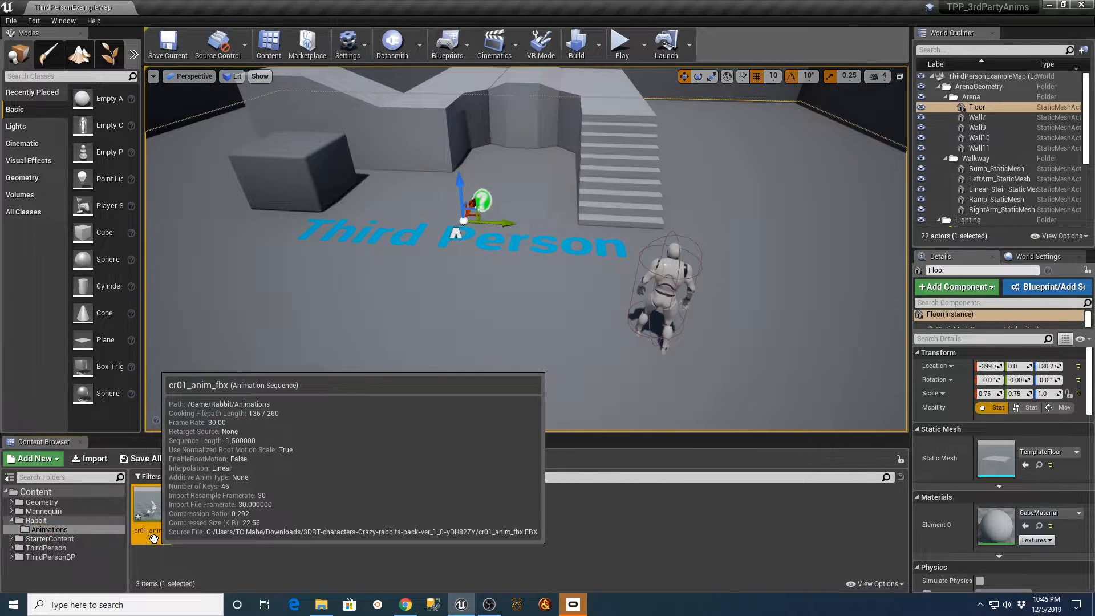
{"action": "left_click", "coordinate": [153, 535]}
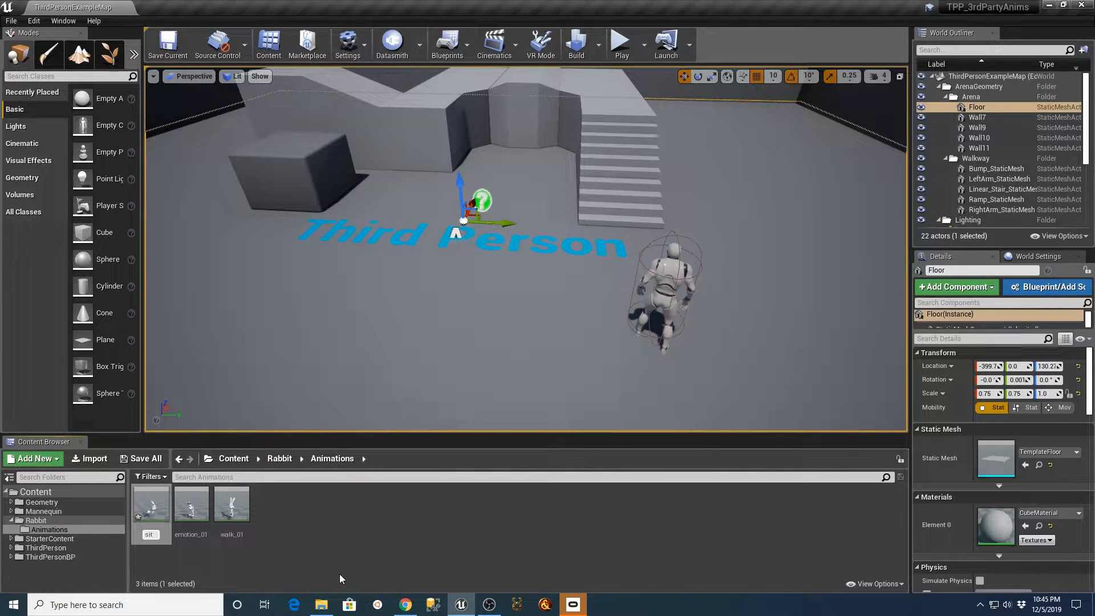
{"action": "left_click", "coordinate": [405, 605]}
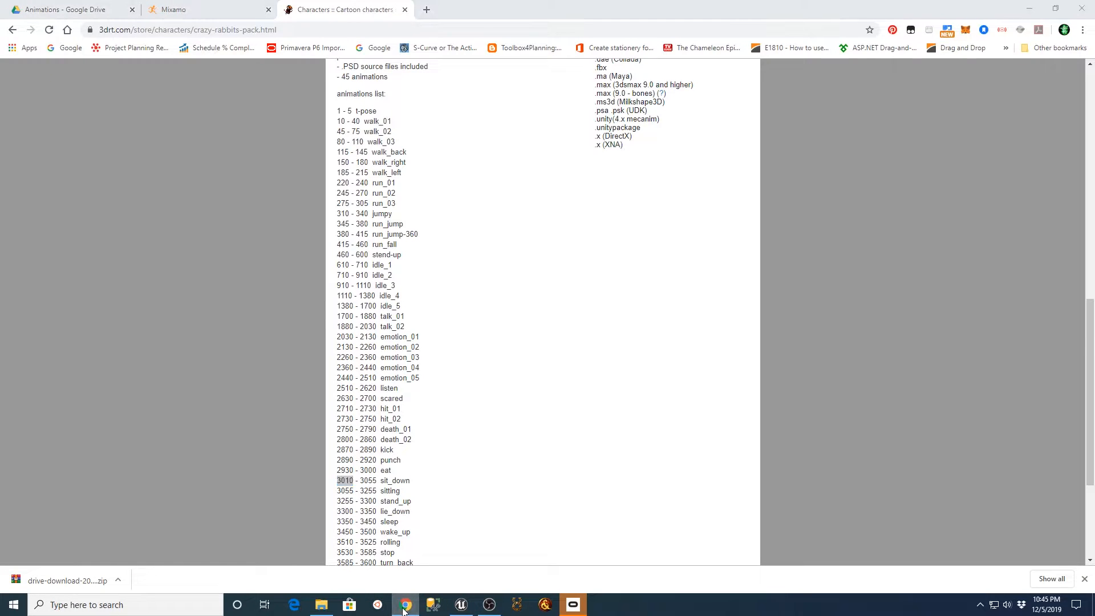
{"action": "left_click", "coordinate": [404, 605]}
{"action": "mouse_move", "coordinate": [190, 538]}
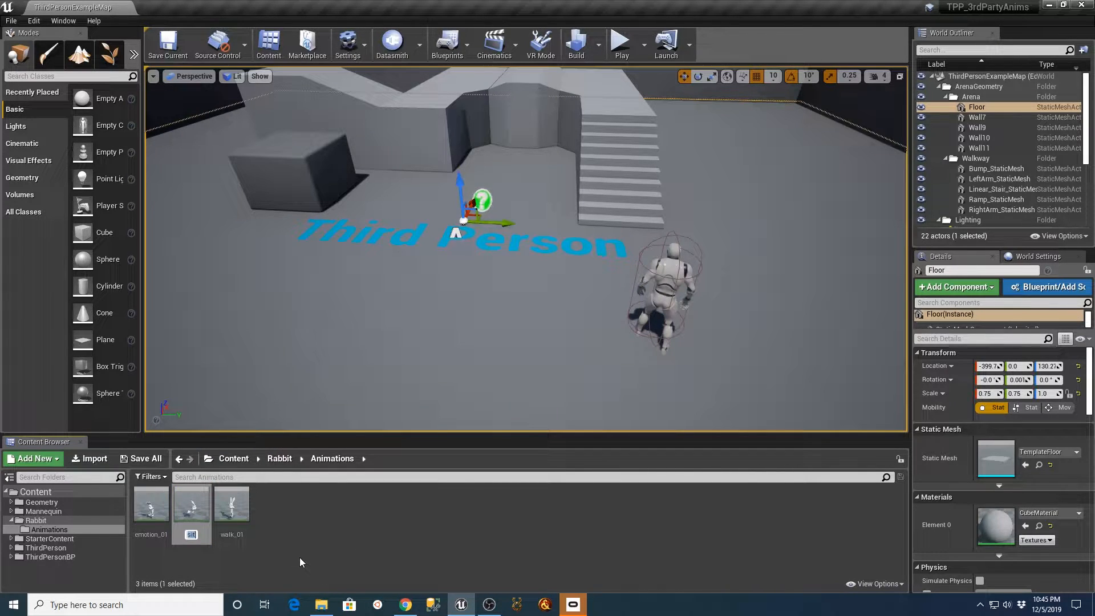
{"action": "key", "text": "End"}
{"action": "type", "text": "_down"}
{"action": "key", "text": "Return"}
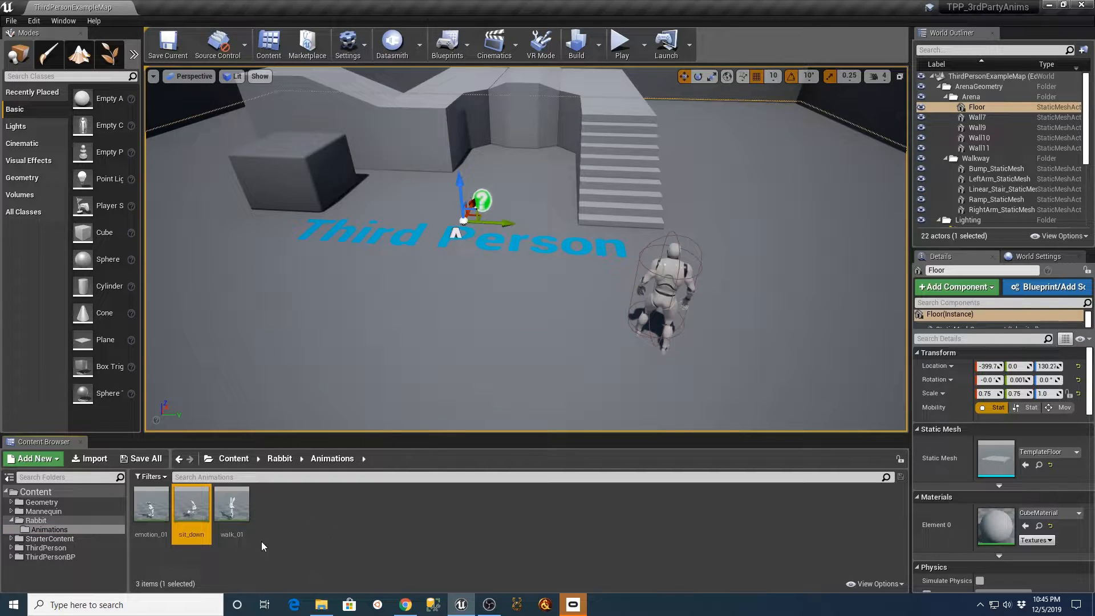
Switch to the browser and review the frame ranges and names in the Crazy Rabbits animation list.
{"action": "left_click", "coordinate": [405, 605]}
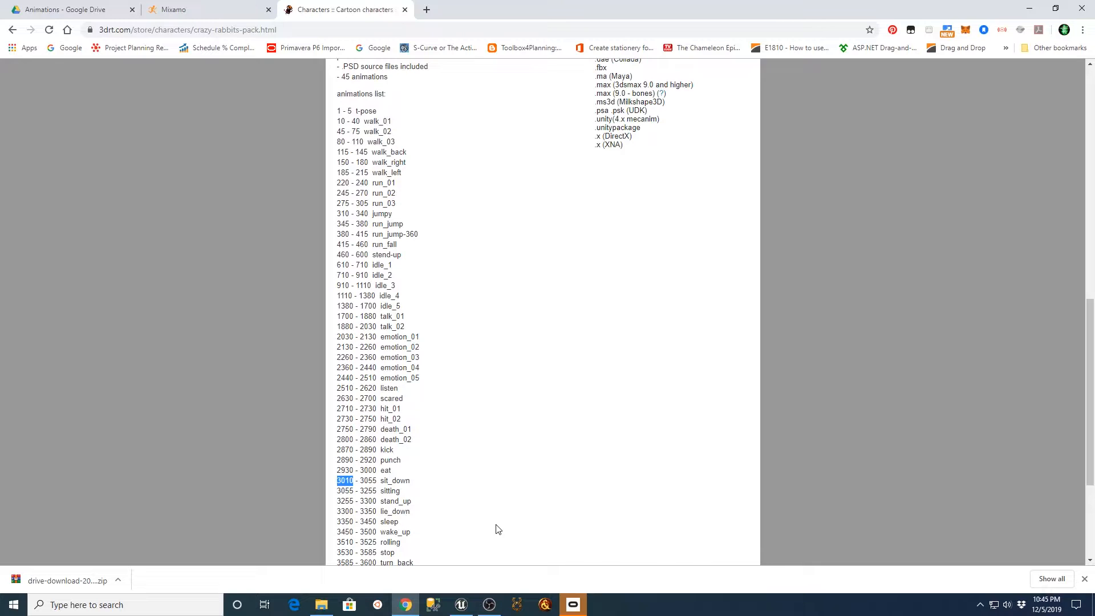
{"action": "scroll", "coordinate": [497, 520], "scroll_direction": "down", "scroll_amount": 1}
{"action": "scroll", "coordinate": [497, 520], "scroll_direction": "up", "scroll_amount": 2}
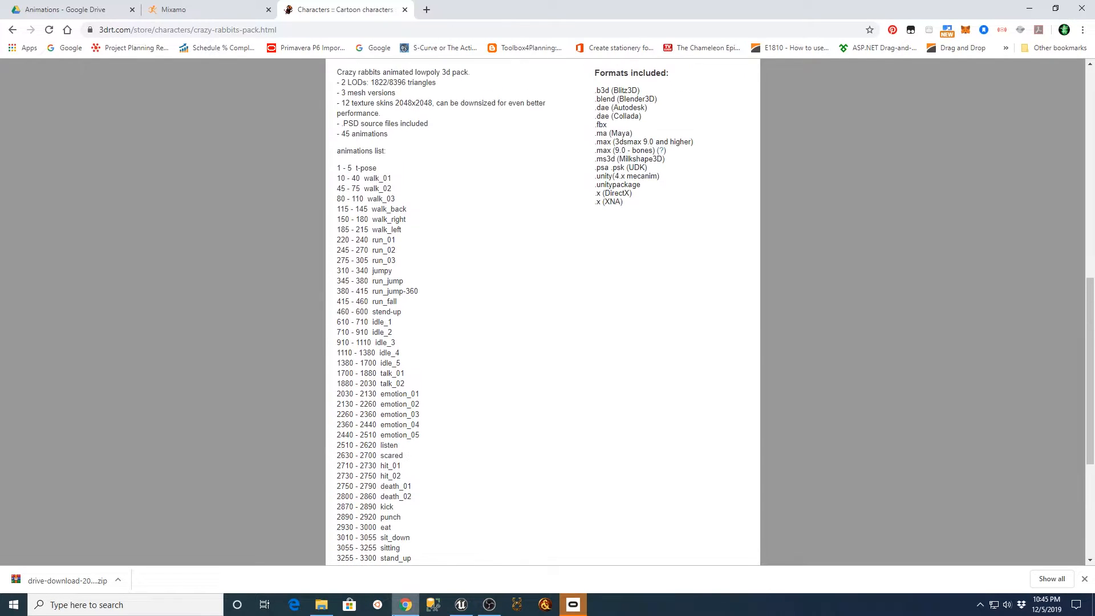
Switch back to Unreal Engine and open the Rabbit folder's Animations subfolder to review the imported sequences.
{"action": "left_click", "coordinate": [322, 605]}
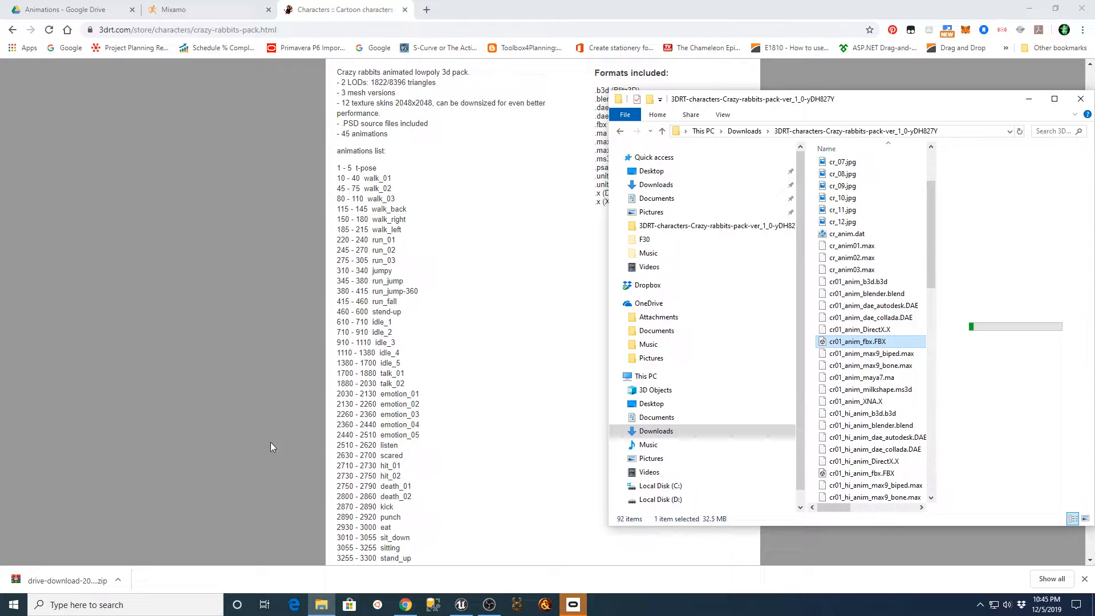
{"action": "left_click", "coordinate": [405, 605]}
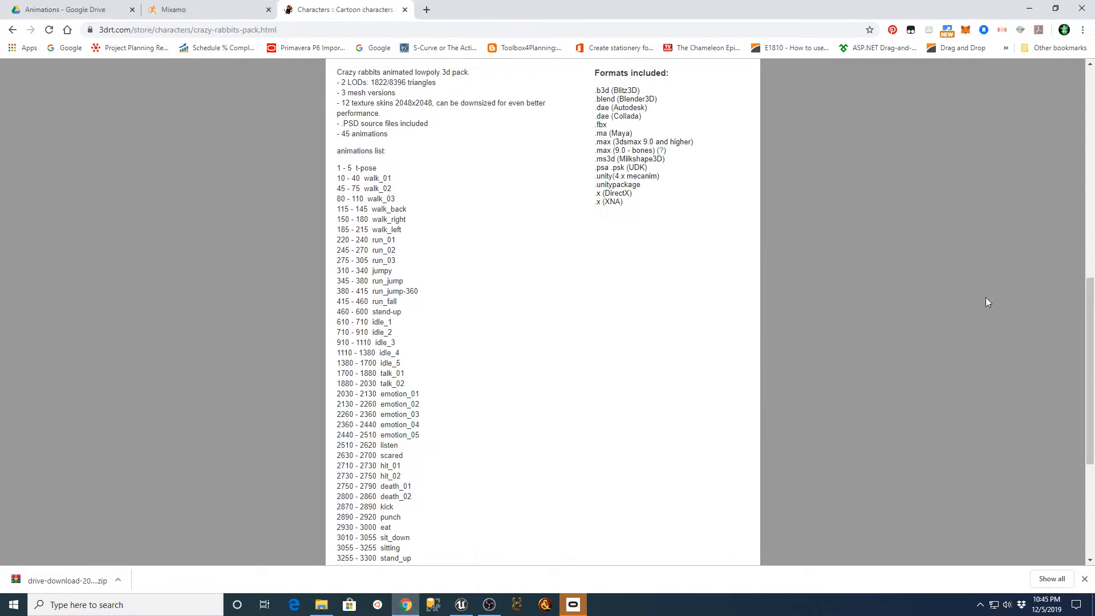
{"action": "left_click", "coordinate": [1029, 8]}
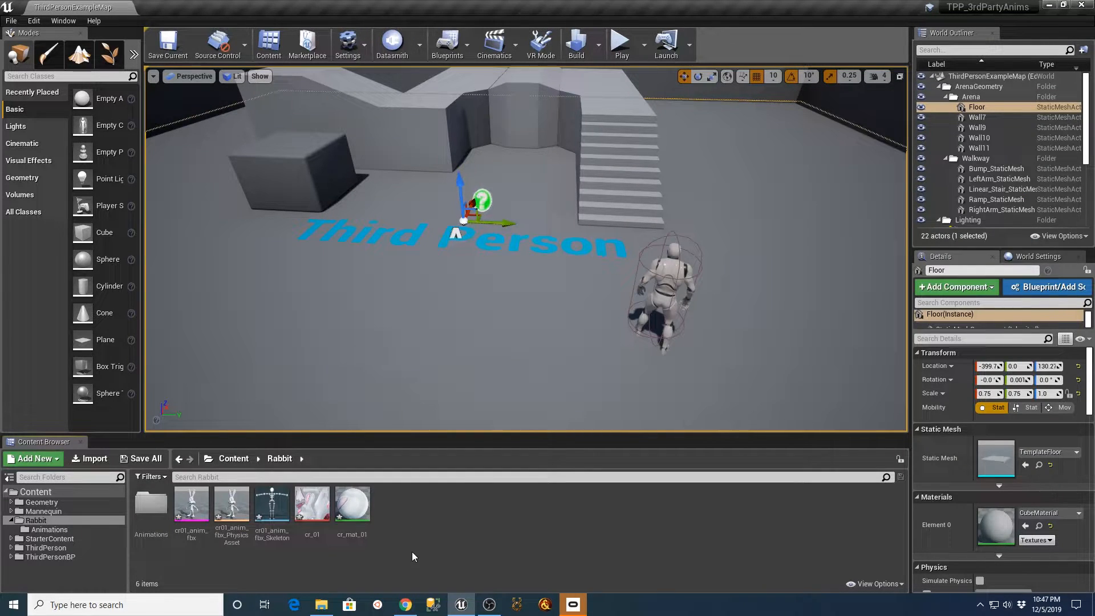
{"action": "double_click", "coordinate": [151, 503]}
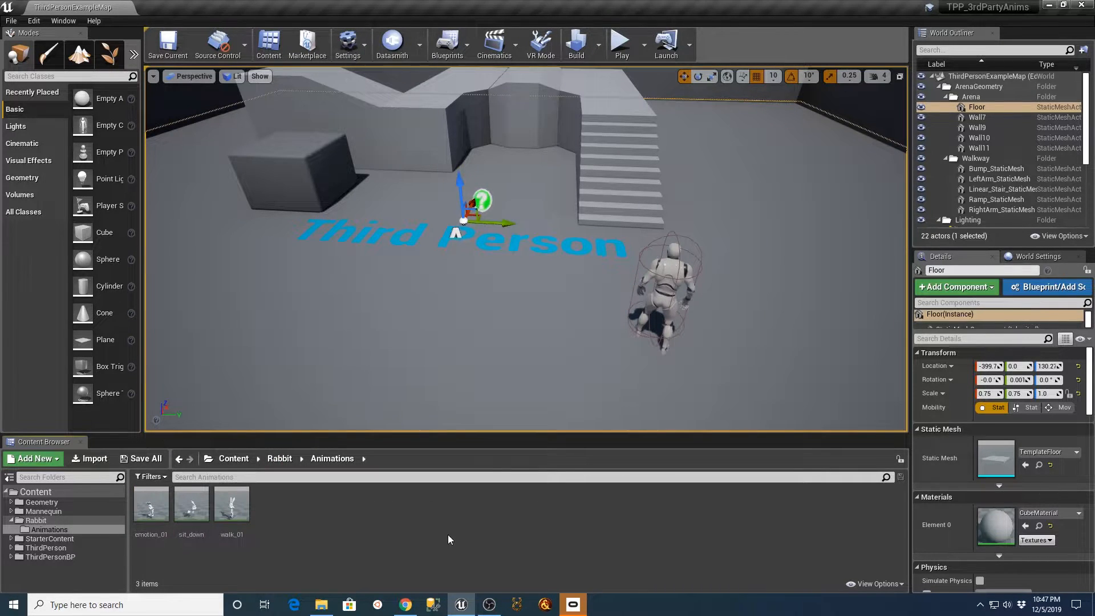
{"action": "left_click", "coordinate": [405, 605]}
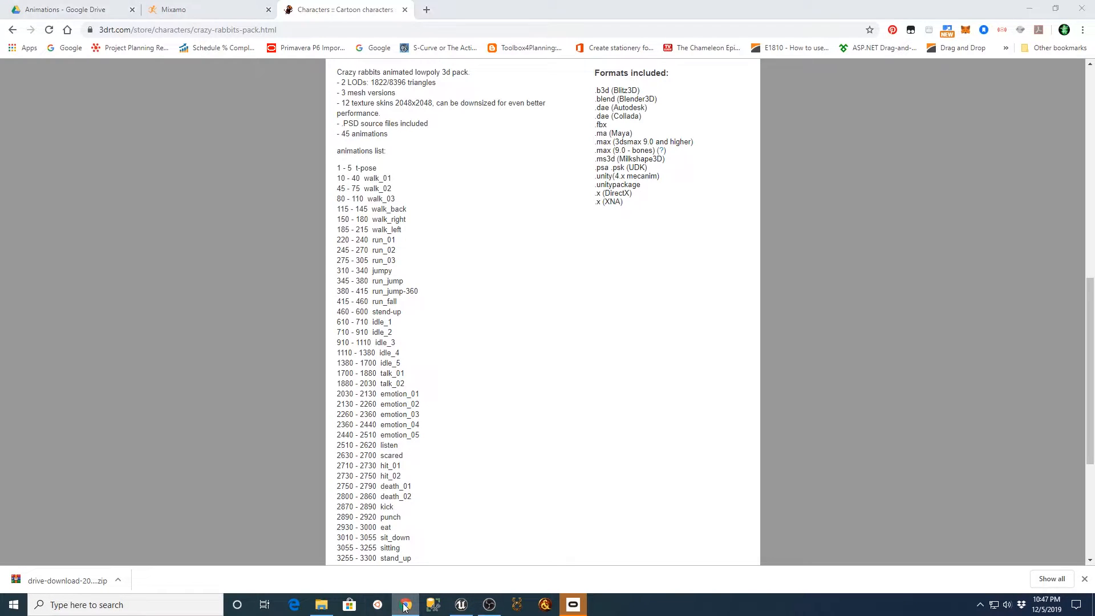
{"action": "left_click", "coordinate": [461, 605]}
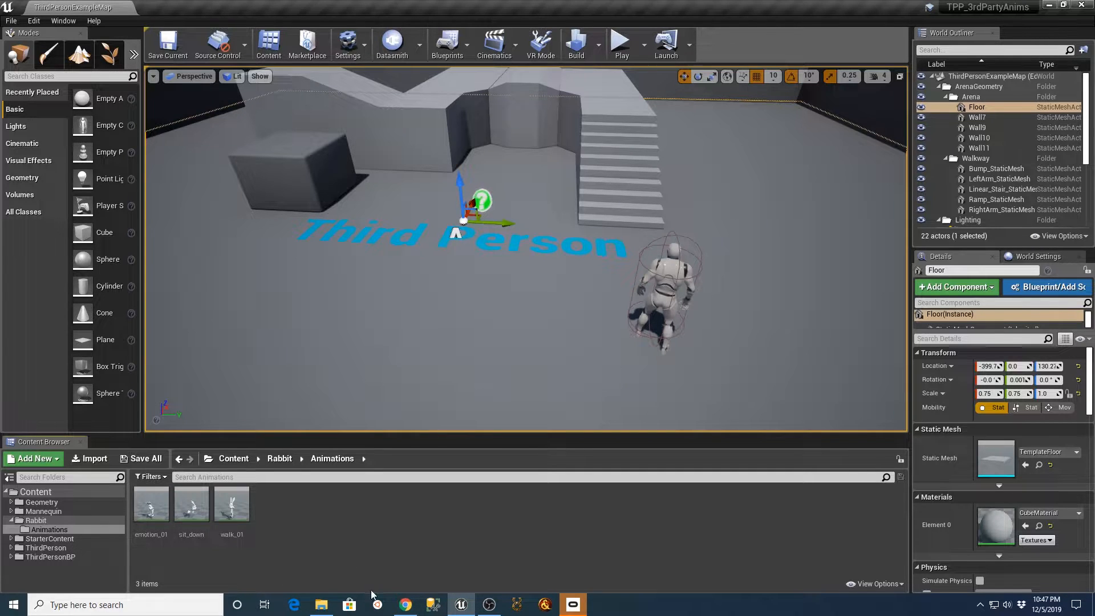
Copy the Crazy Rabbits pack folder's path from File Explorer and switch to the Mixamo page in the browser.
{"action": "left_click", "coordinate": [320, 604]}
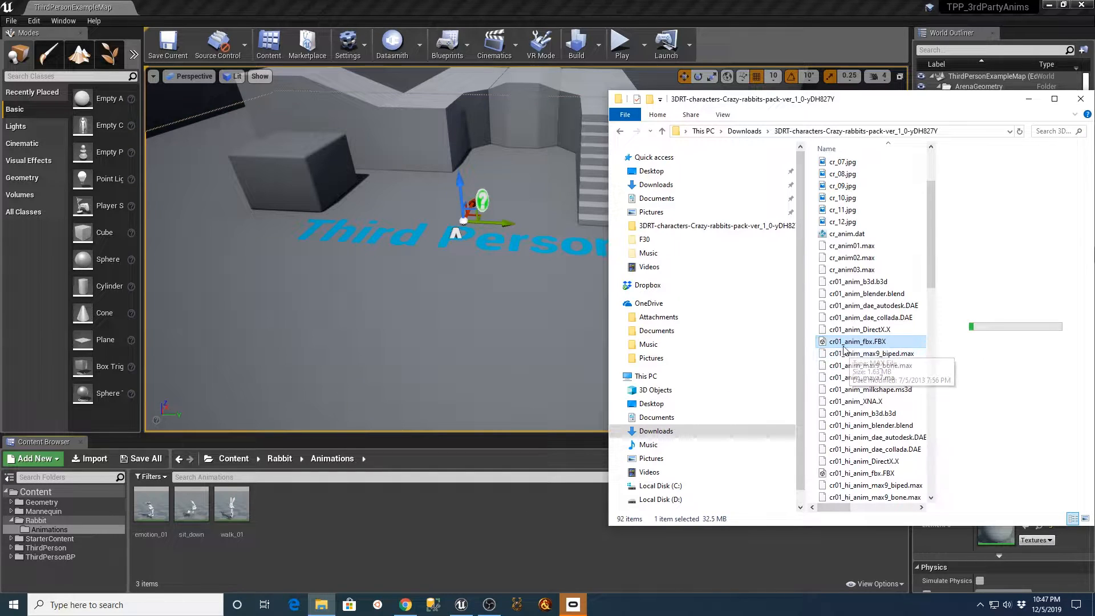
{"action": "left_click", "coordinate": [962, 134]}
{"action": "key", "text": "ctrl+c"}
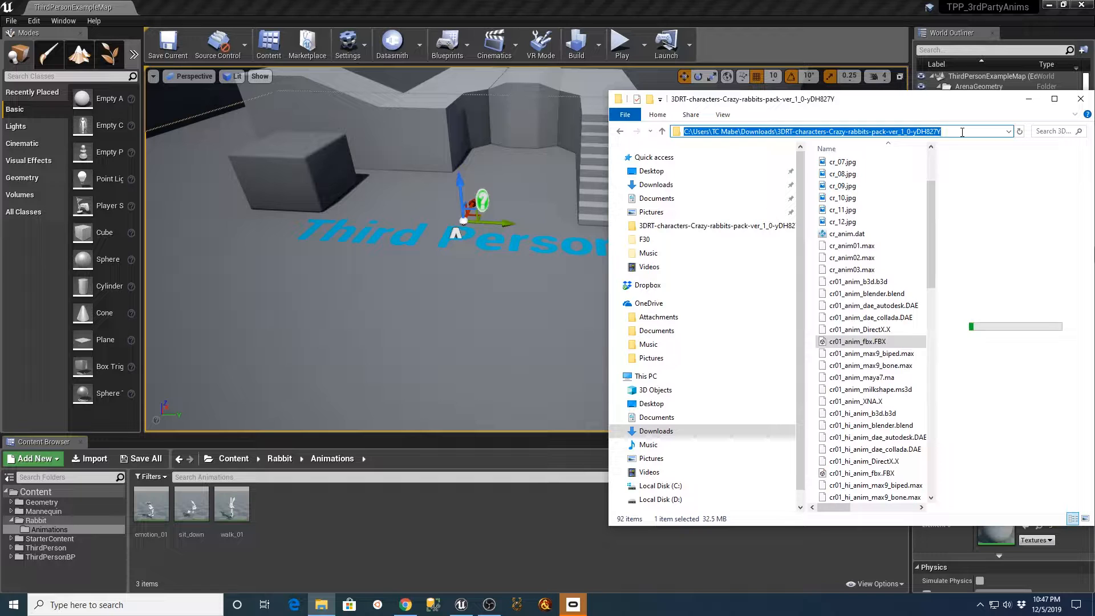
{"action": "left_click", "coordinate": [404, 605]}
{"action": "left_click", "coordinate": [184, 15]}
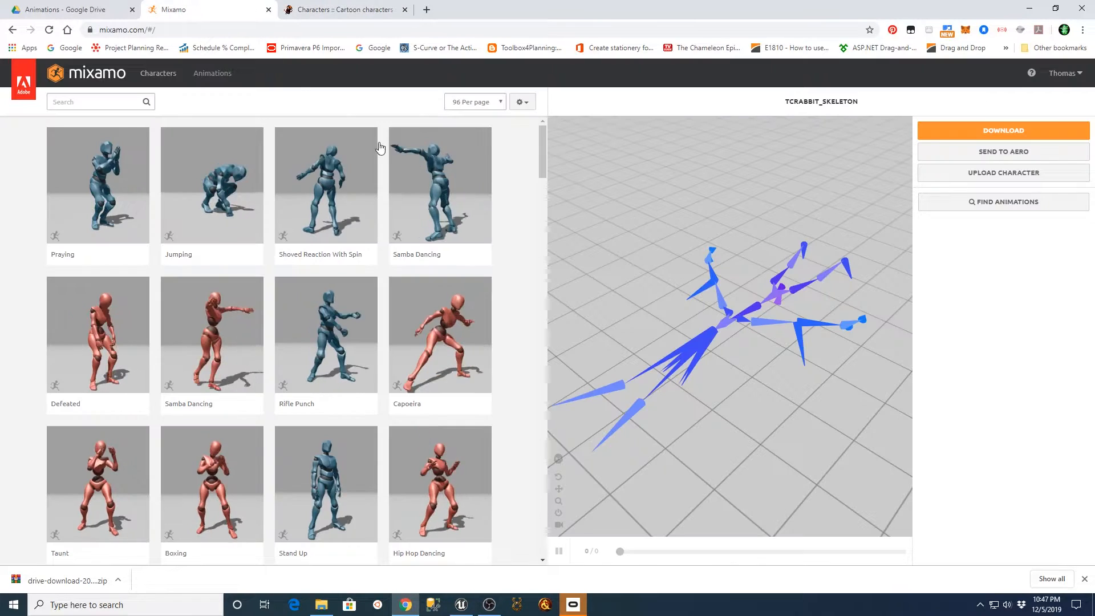
Upload cr01_anim_fbx.FBX from the copied folder path to Mixamo and accept it as the new character.
{"action": "left_click", "coordinate": [1004, 173]}
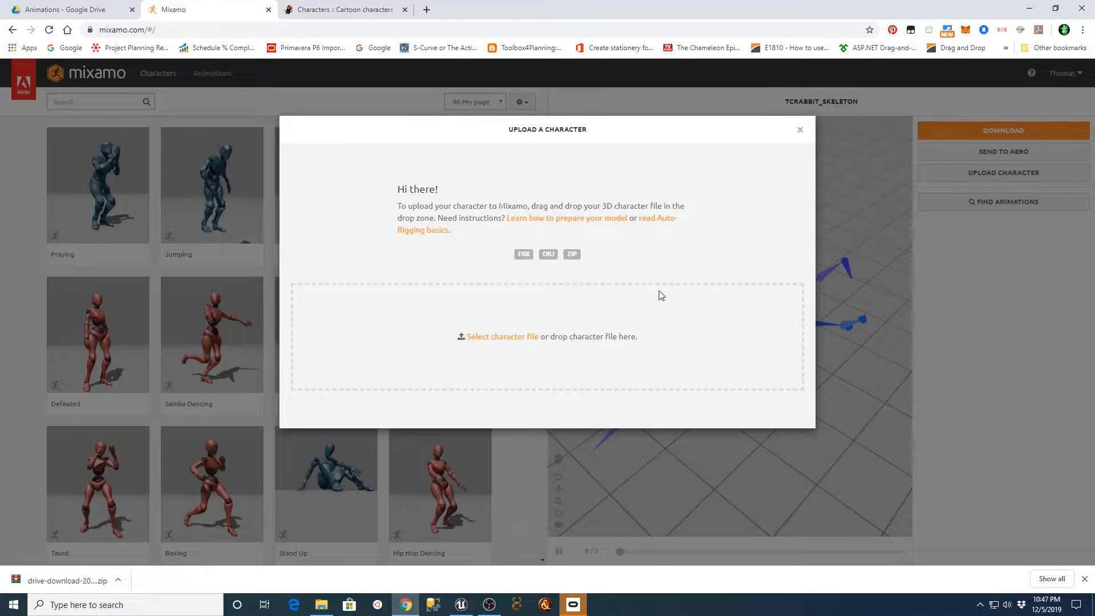
{"action": "left_click", "coordinate": [501, 336]}
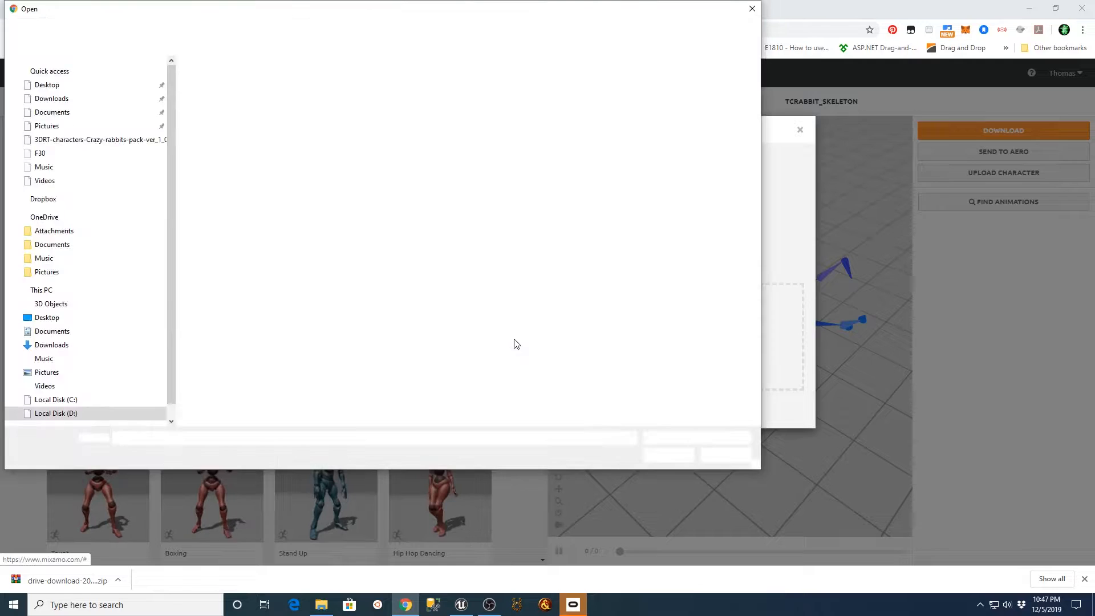
{"action": "left_click", "coordinate": [354, 29]}
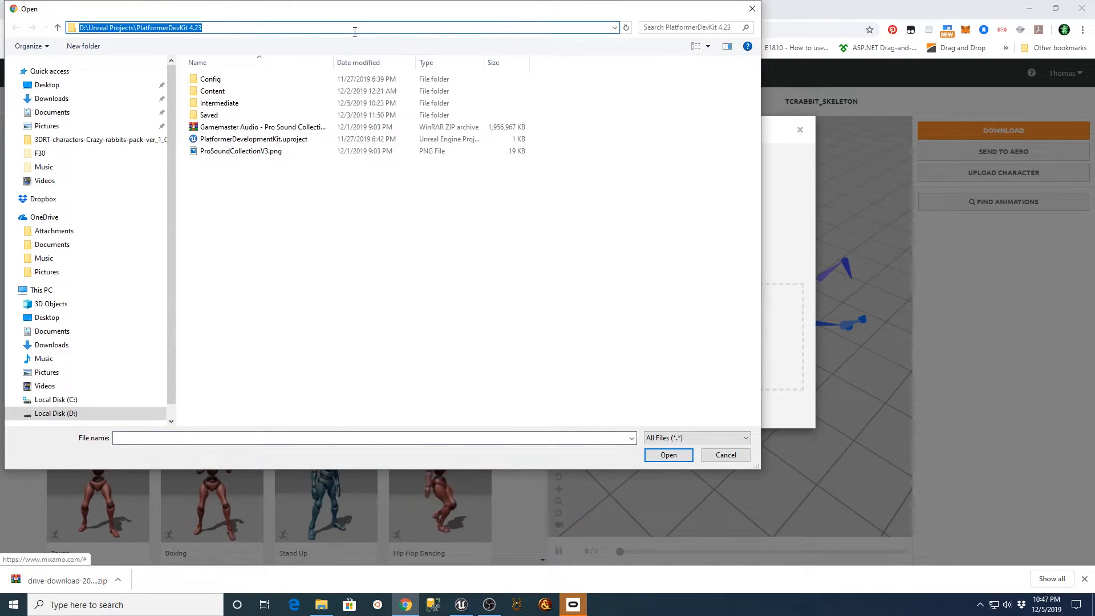
{"action": "key", "text": "ctrl+v"}
{"action": "key", "text": "Return"}
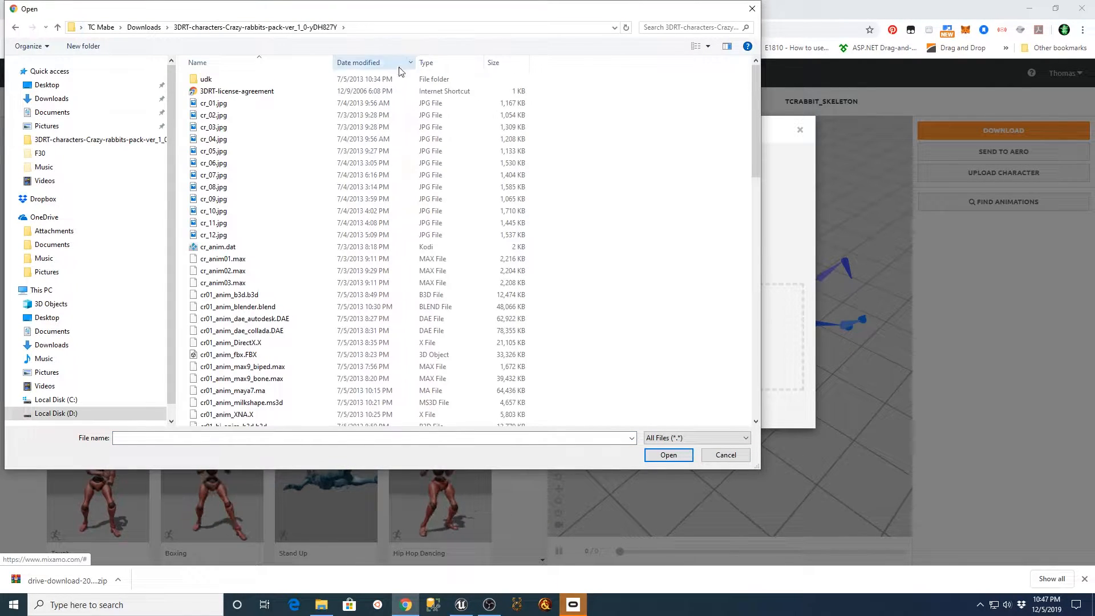
{"action": "double_click", "coordinate": [208, 354]}
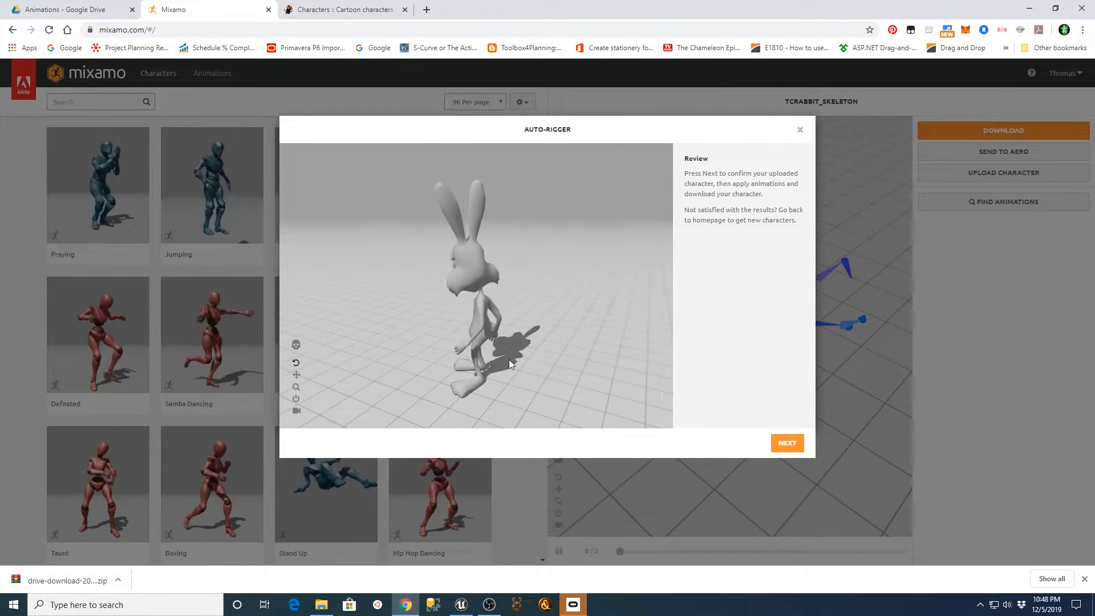
{"action": "left_click", "coordinate": [786, 444]}
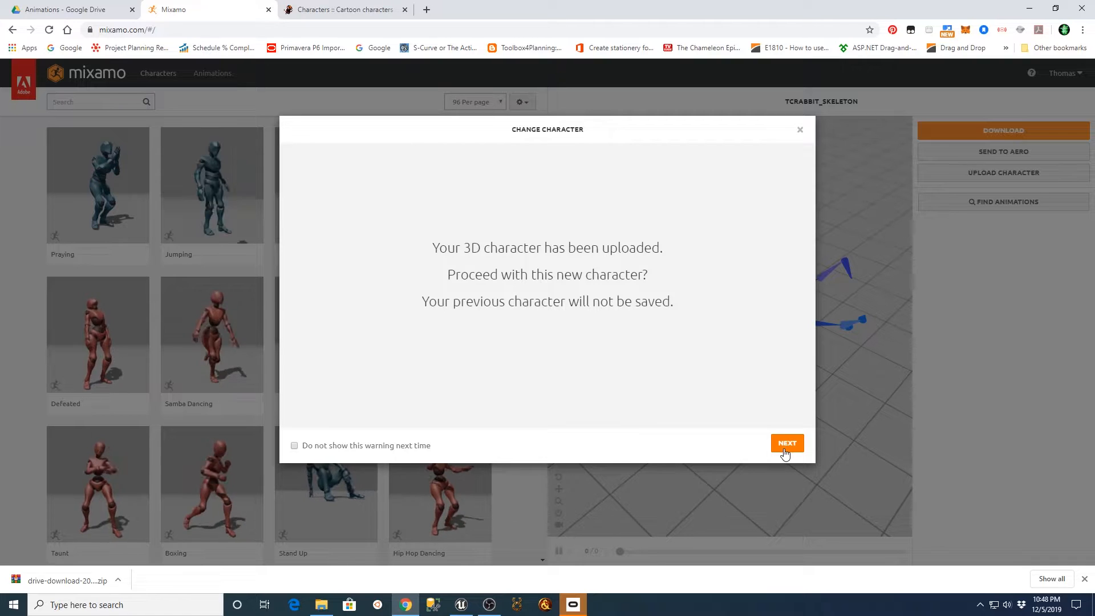
{"action": "left_click", "coordinate": [785, 445]}
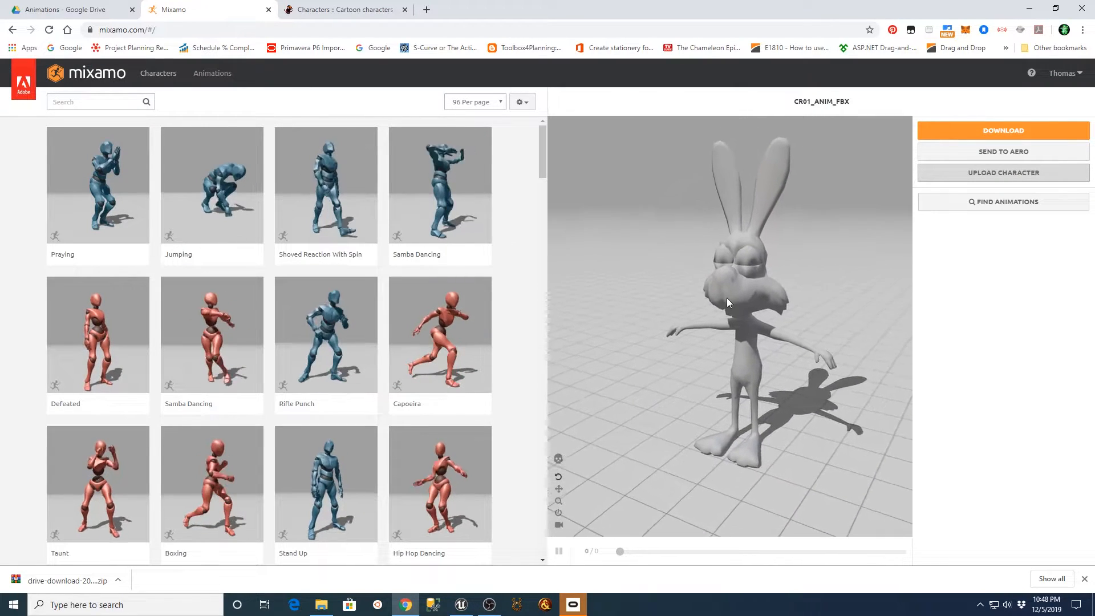
Preview Samba Dancing on the rabbit, search the animations for "pack", and preview the Locomotion Pack with the camera following the character.
{"action": "left_click", "coordinate": [444, 198]}
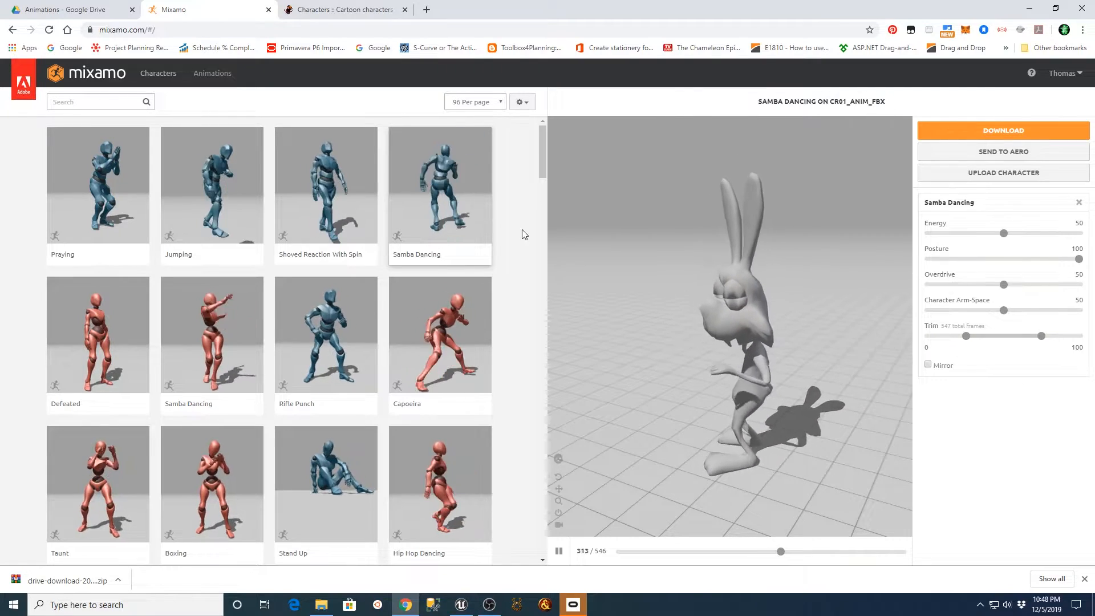
{"action": "left_click", "coordinate": [83, 102]}
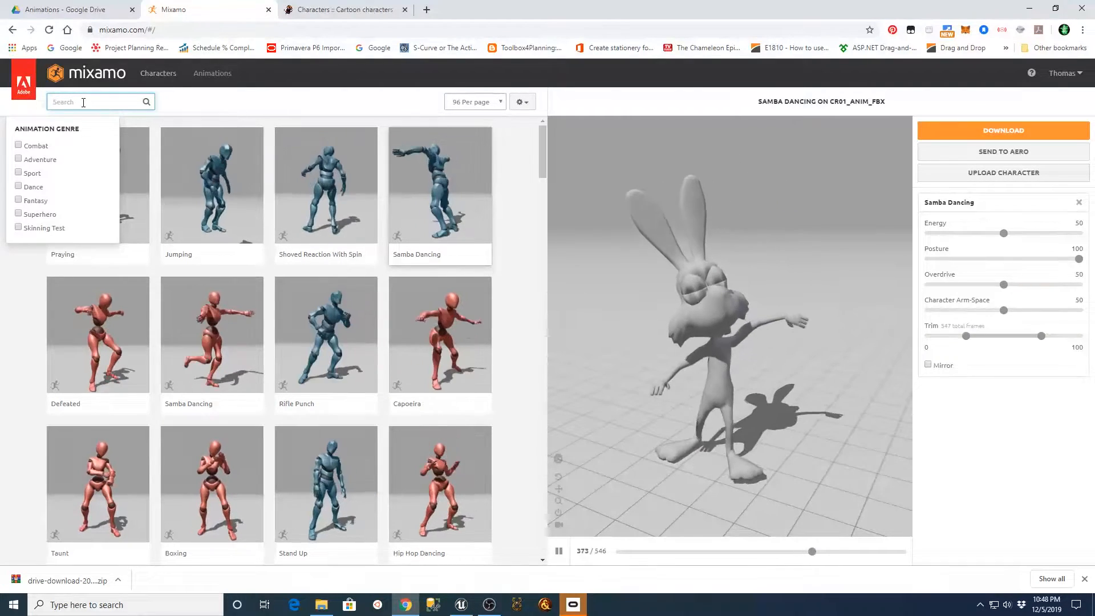
{"action": "type", "text": "pack"}
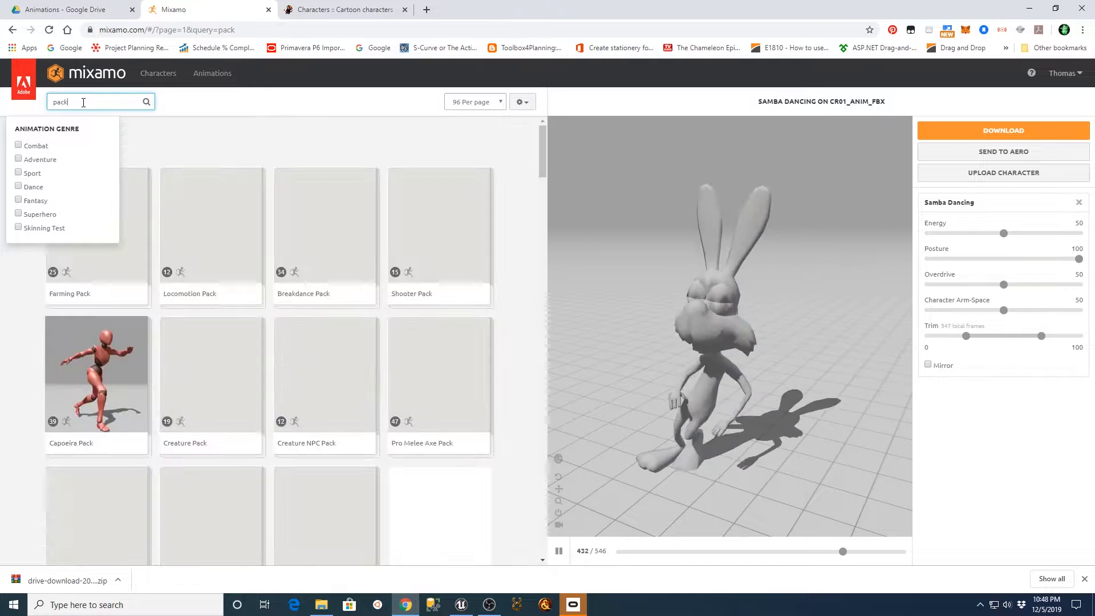
{"action": "left_click", "coordinate": [214, 251]}
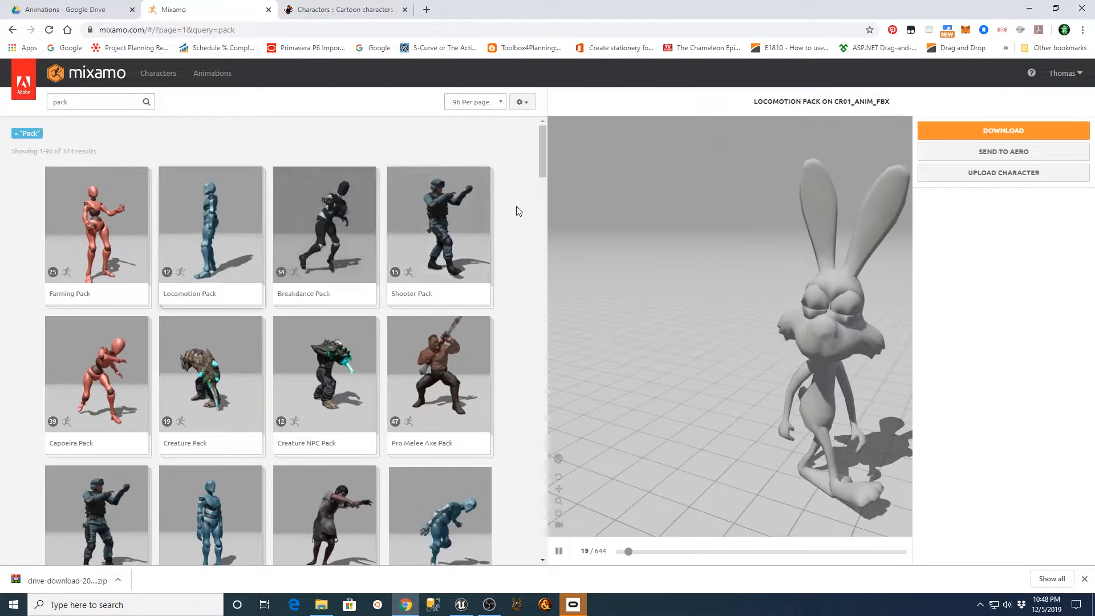
{"action": "left_click", "coordinate": [558, 525]}
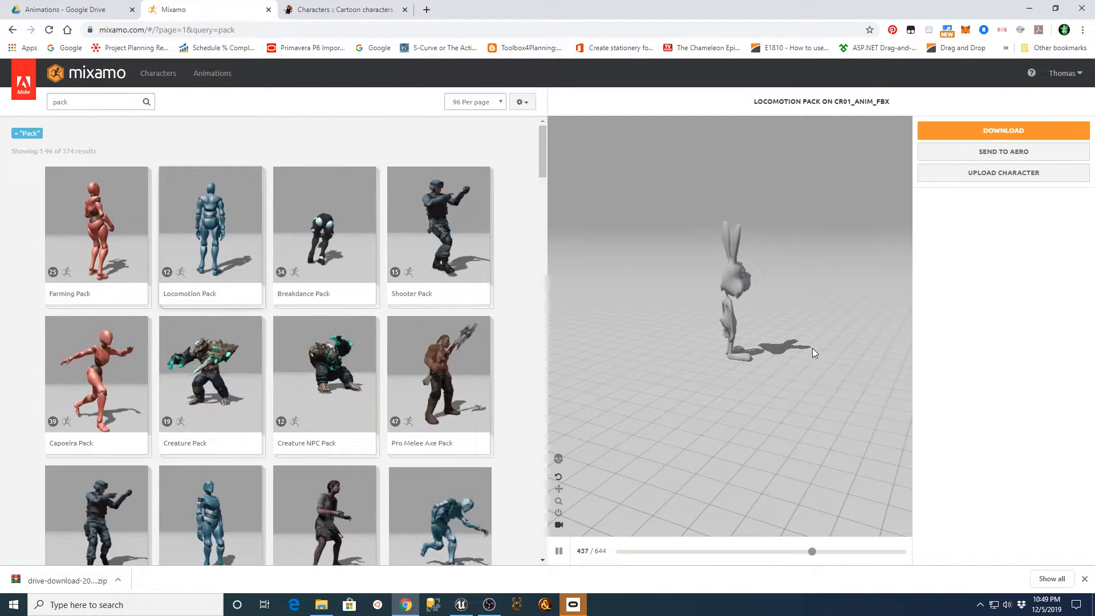
{"action": "left_click_drag", "start_coordinate": [791, 367], "coordinate": [656, 365]}
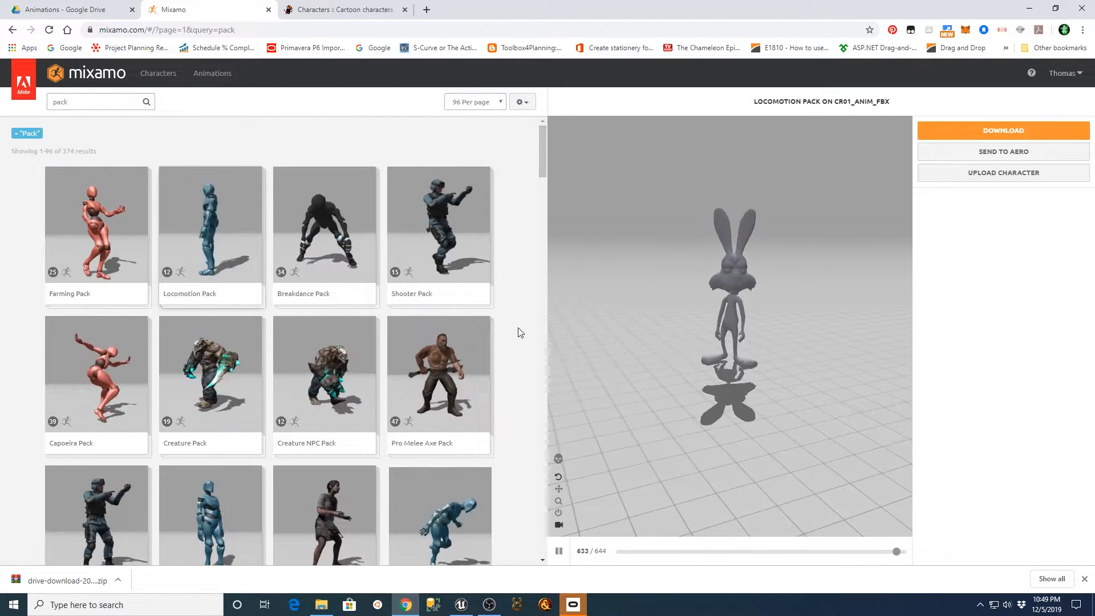
Apply the Breakdance Pack to the rabbit and download it as FBX with T-pose, 30 frames per second and no keyframe reduction.
{"action": "left_click", "coordinate": [350, 234]}
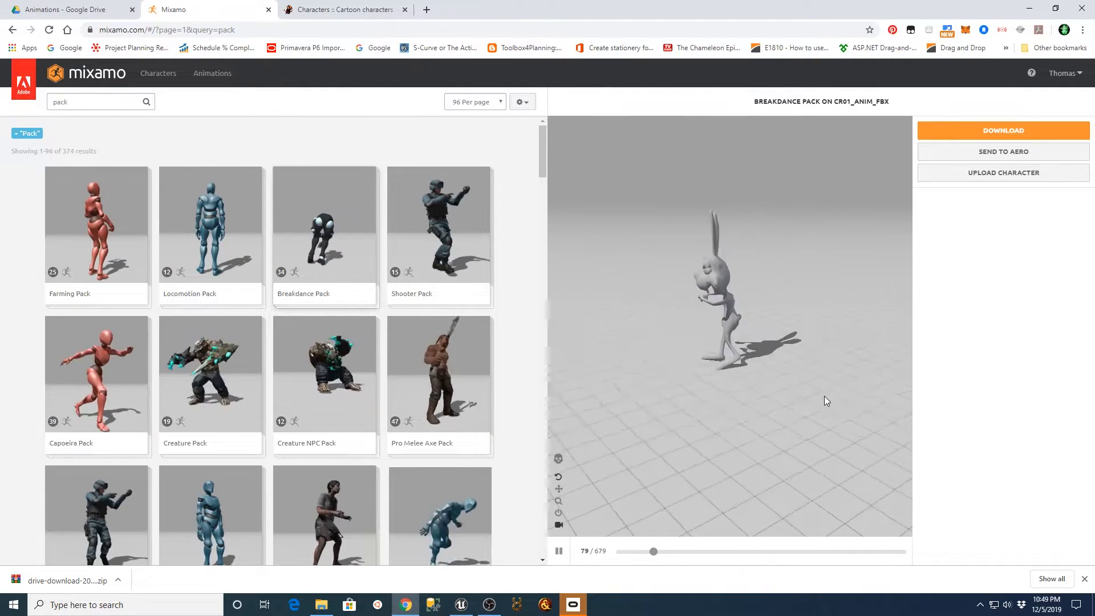
{"action": "left_click_drag", "start_coordinate": [816, 395], "coordinate": [892, 383]}
{"action": "mouse_move", "coordinate": [768, 394]}
{"action": "left_mouse_down"}
{"action": "mouse_move", "coordinate": [812, 391]}
{"action": "mouse_move", "coordinate": [754, 402]}
{"action": "left_mouse_up"}
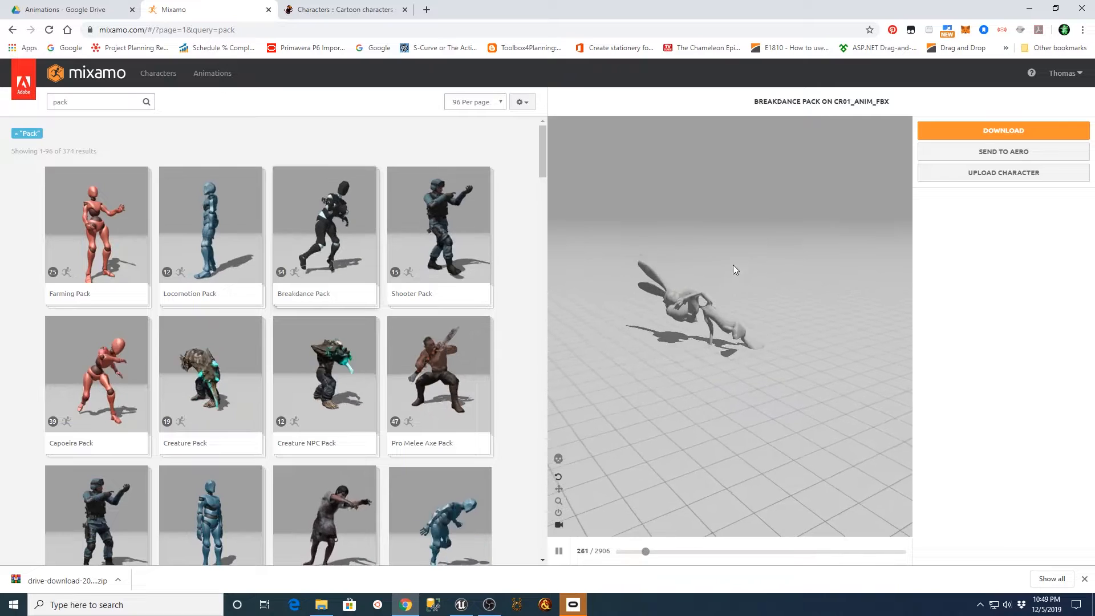
{"action": "left_click", "coordinate": [969, 132]}
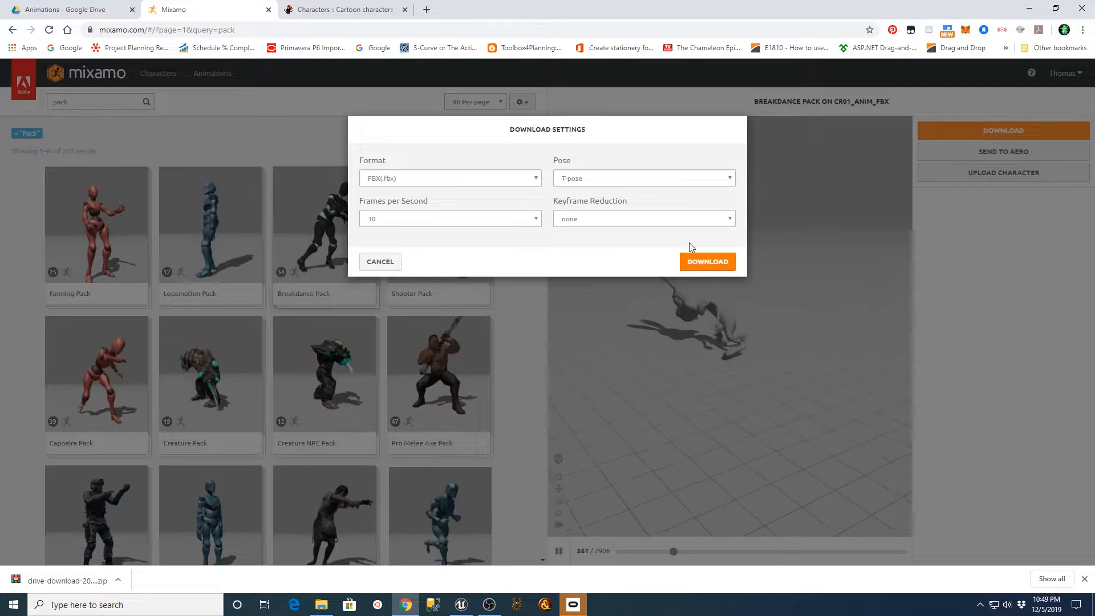
{"action": "left_click", "coordinate": [712, 262]}
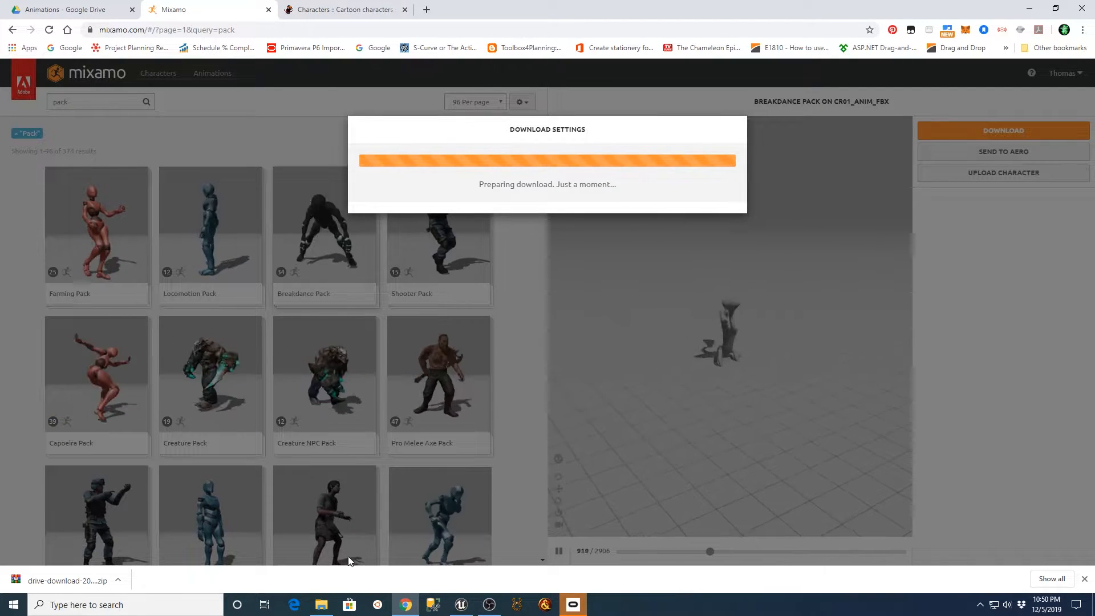
Switch to Unreal Engine and preview the walk_01 and sit_down sequences, closing each editor after viewing.
{"action": "left_click", "coordinate": [461, 604]}
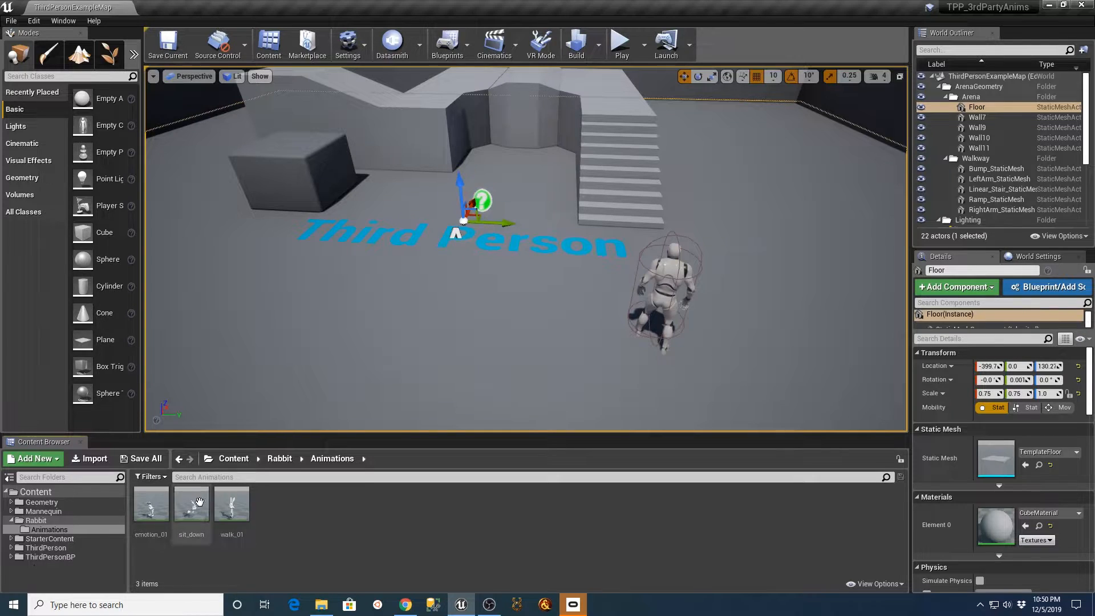
{"action": "double_click", "coordinate": [232, 505]}
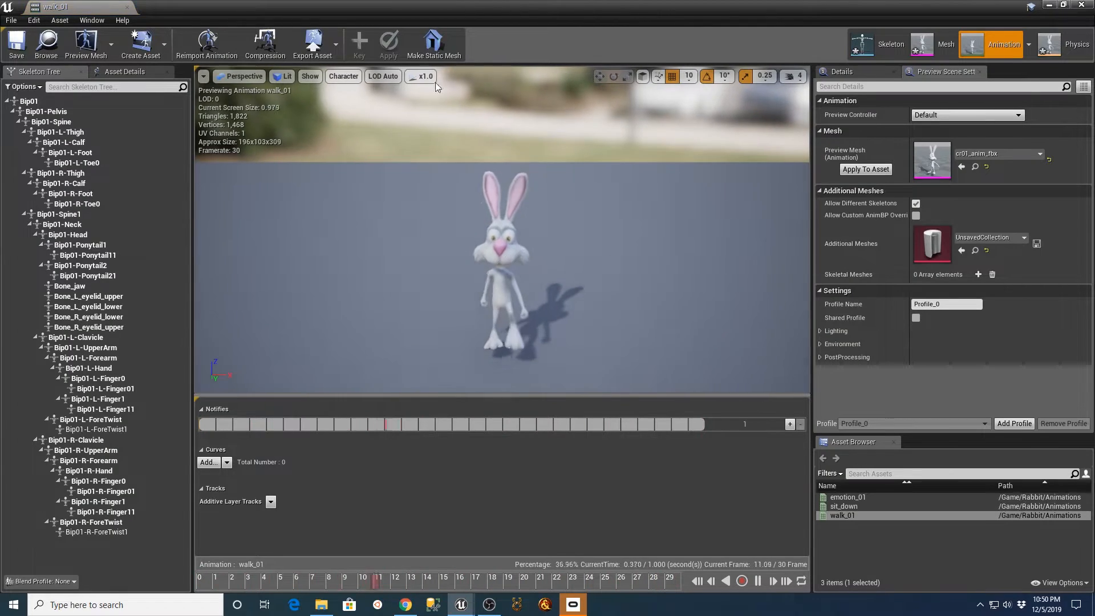
{"action": "left_click", "coordinate": [127, 7]}
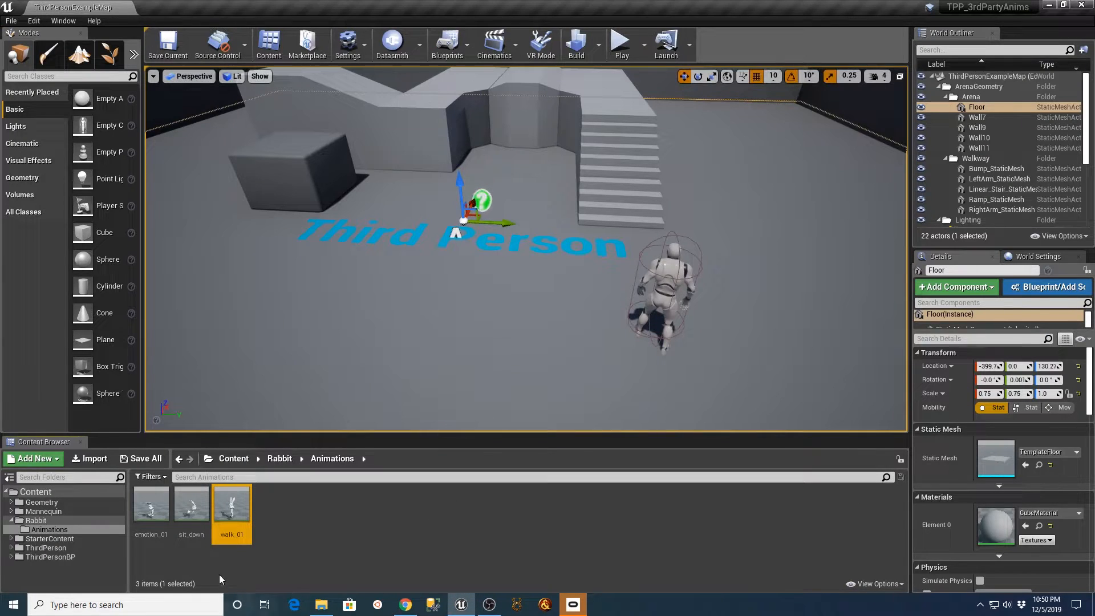
{"action": "double_click", "coordinate": [191, 504]}
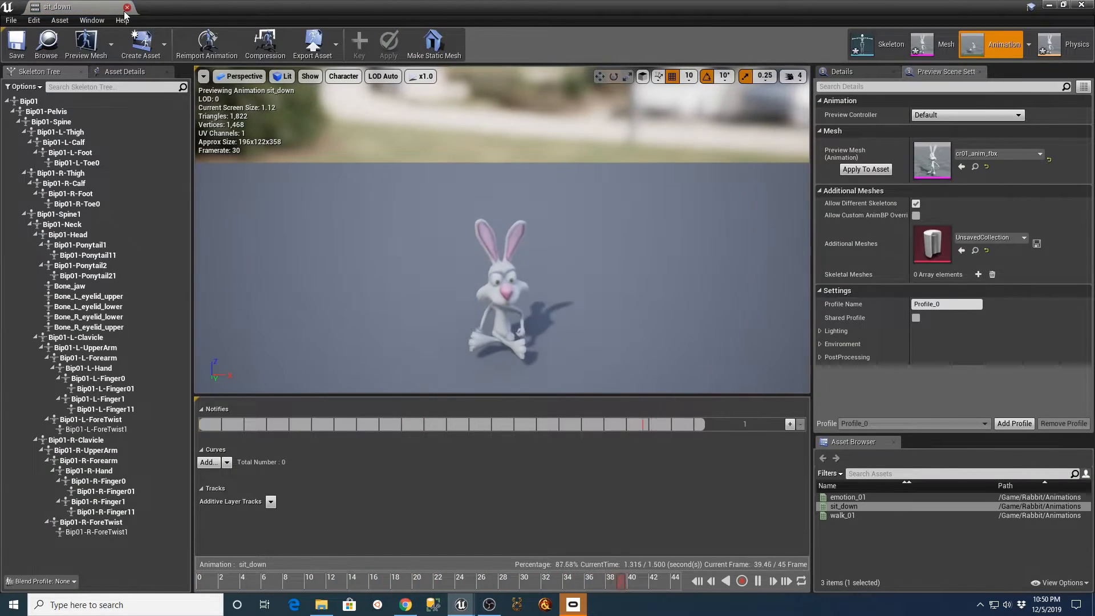
{"action": "left_click", "coordinate": [127, 8]}
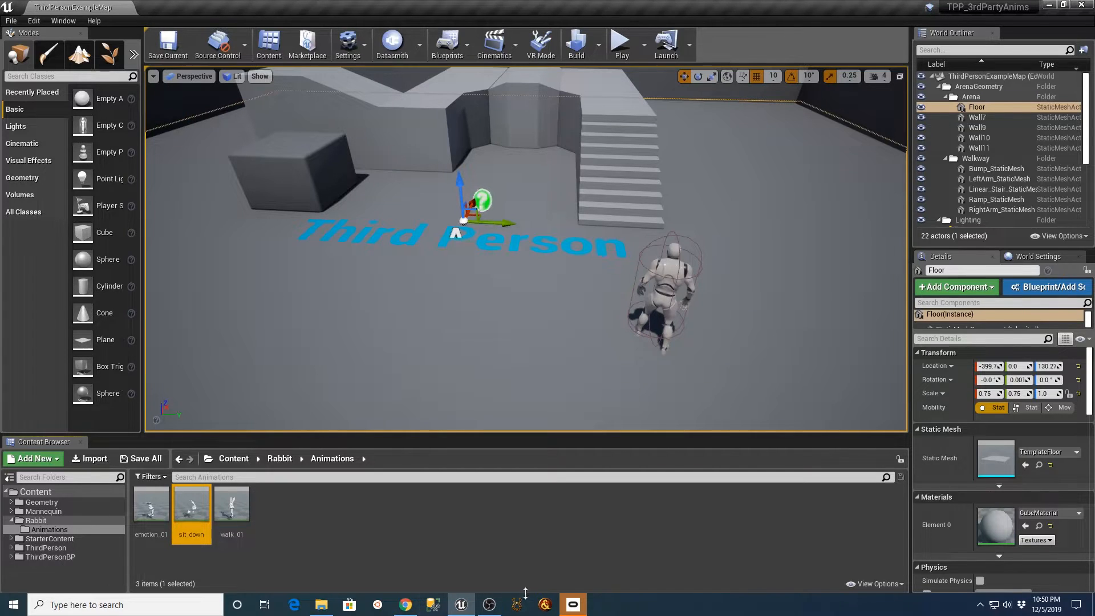
Inspect the cr_01 texture from the Rabbit folder in the texture editor and close it.
{"action": "left_click", "coordinate": [36, 519]}
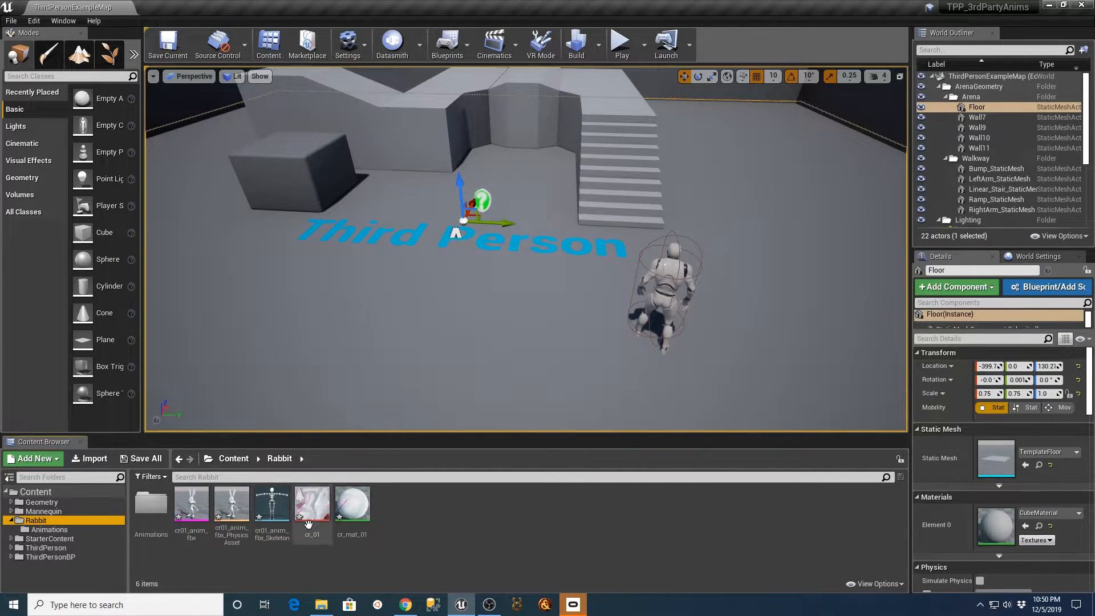
{"action": "double_click", "coordinate": [331, 507]}
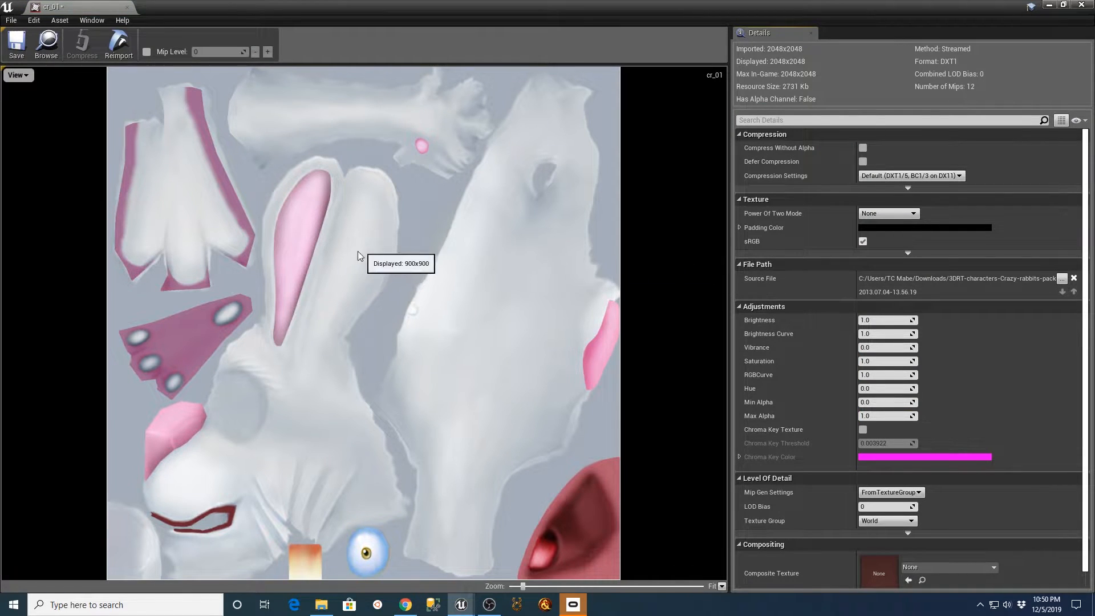
{"action": "scroll", "coordinate": [329, 265], "scroll_direction": "down", "scroll_amount": 3}
{"action": "scroll", "coordinate": [325, 267], "scroll_direction": "up", "scroll_amount": 2}
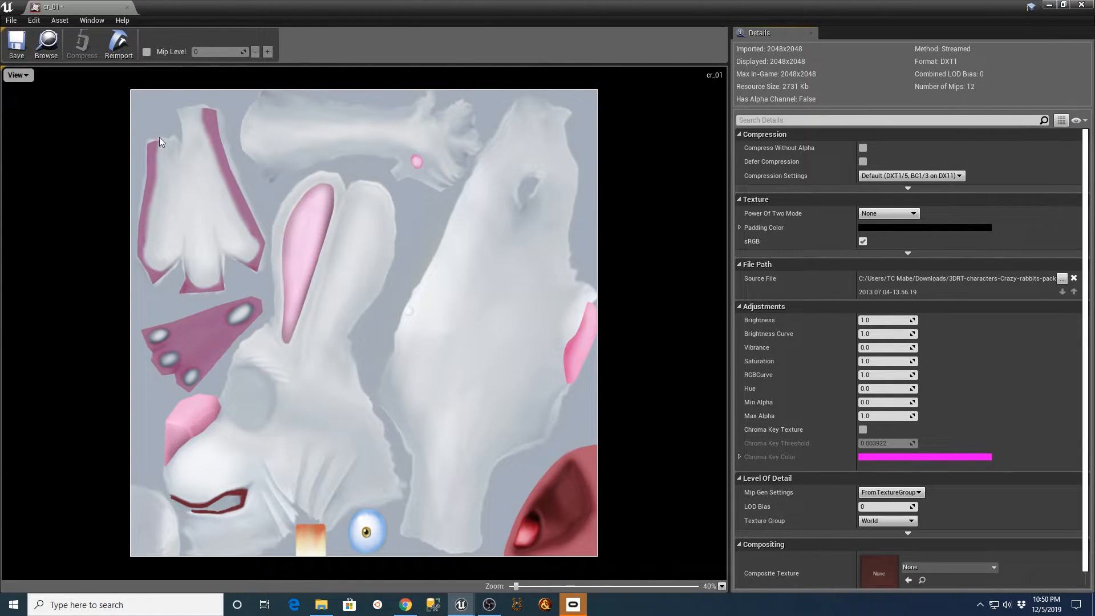
{"action": "left_click", "coordinate": [127, 8]}
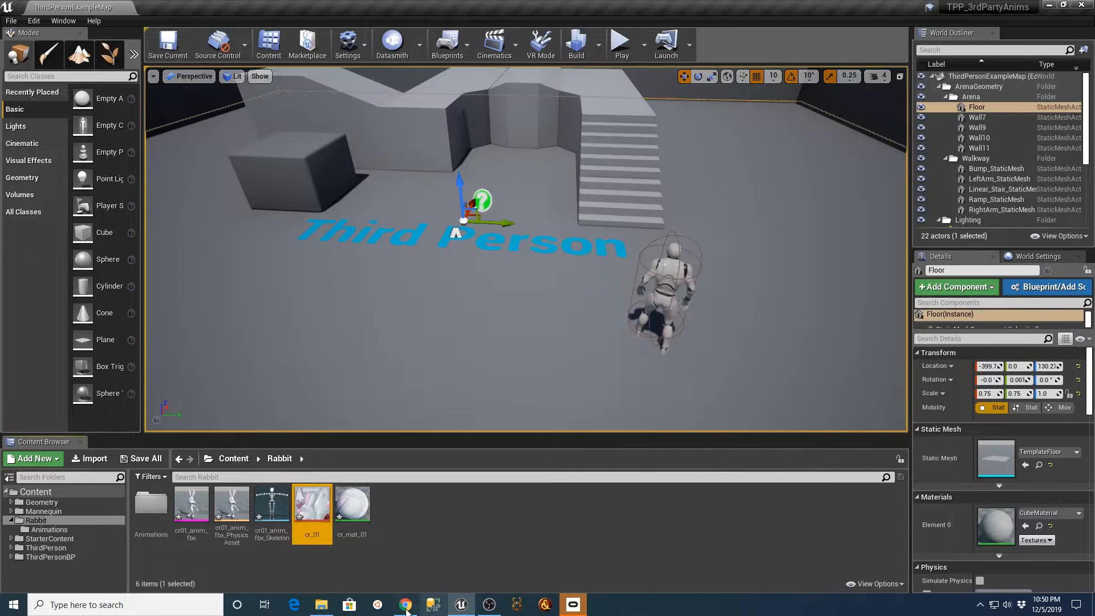
Import cr_05.jpg from the Crazy Rabbits download folder into the Rabbit folder, inspect the texture in its editor and close it.
{"action": "left_click", "coordinate": [329, 611]}
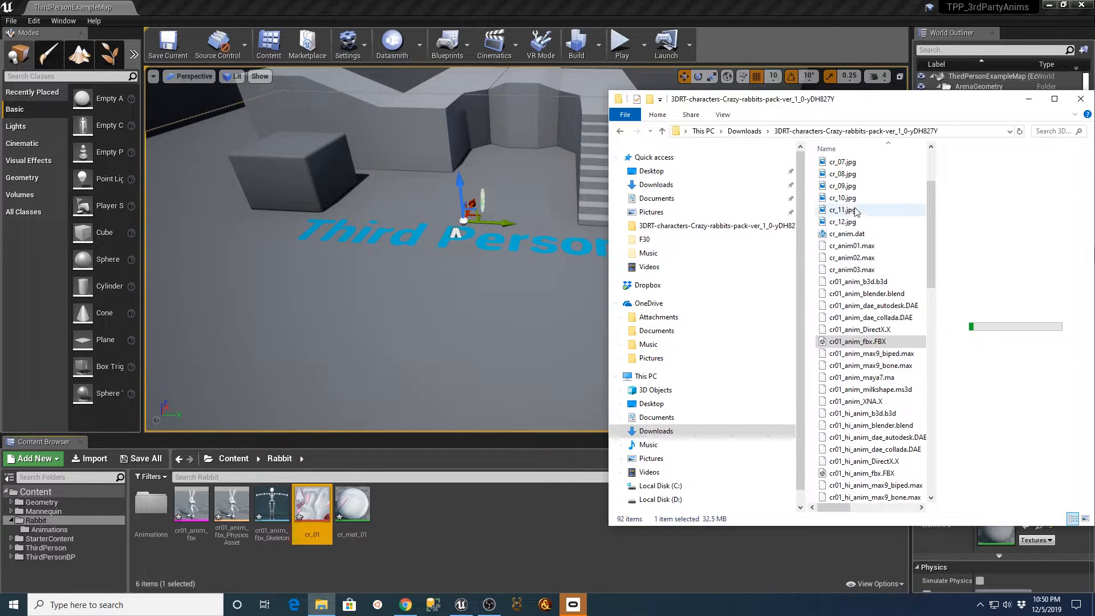
{"action": "scroll", "coordinate": [849, 217], "scroll_direction": "up", "scroll_amount": 2}
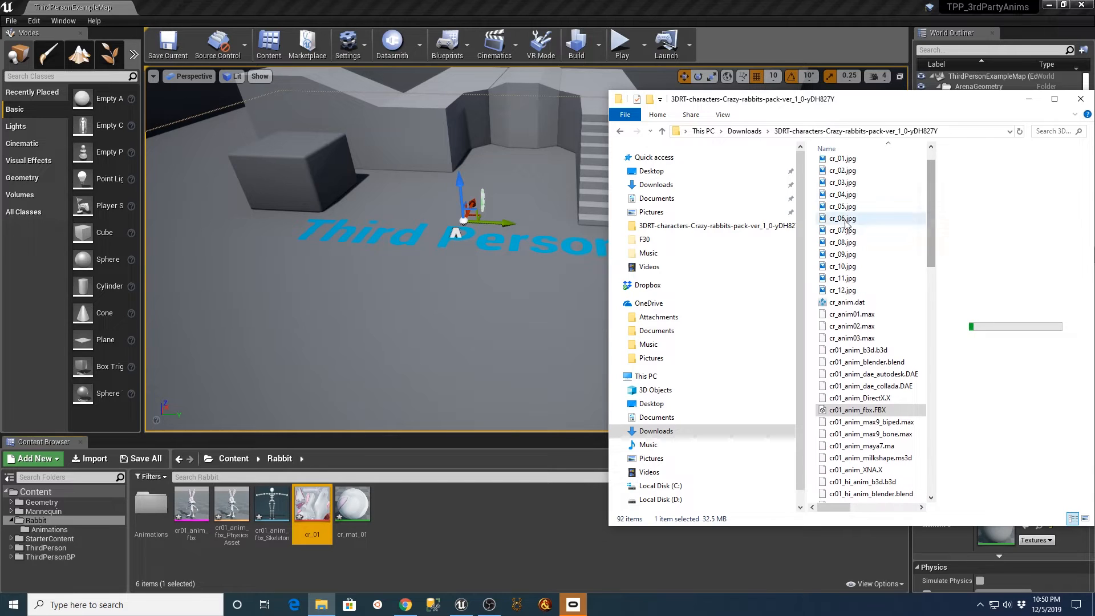
{"action": "left_click_drag", "start_coordinate": [842, 206], "coordinate": [444, 536]}
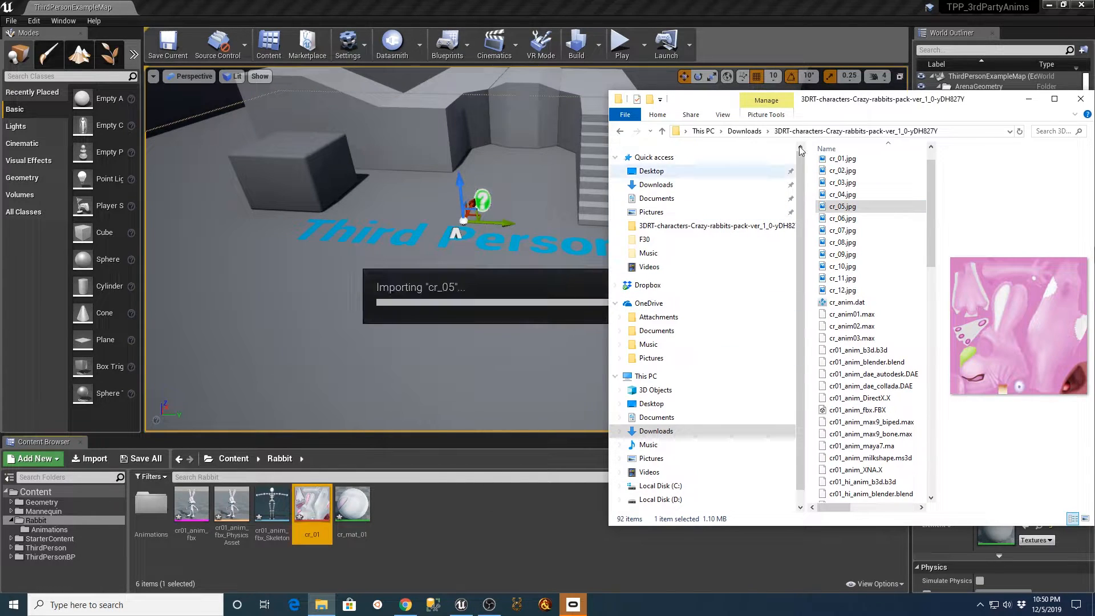
{"action": "left_click", "coordinate": [1029, 101]}
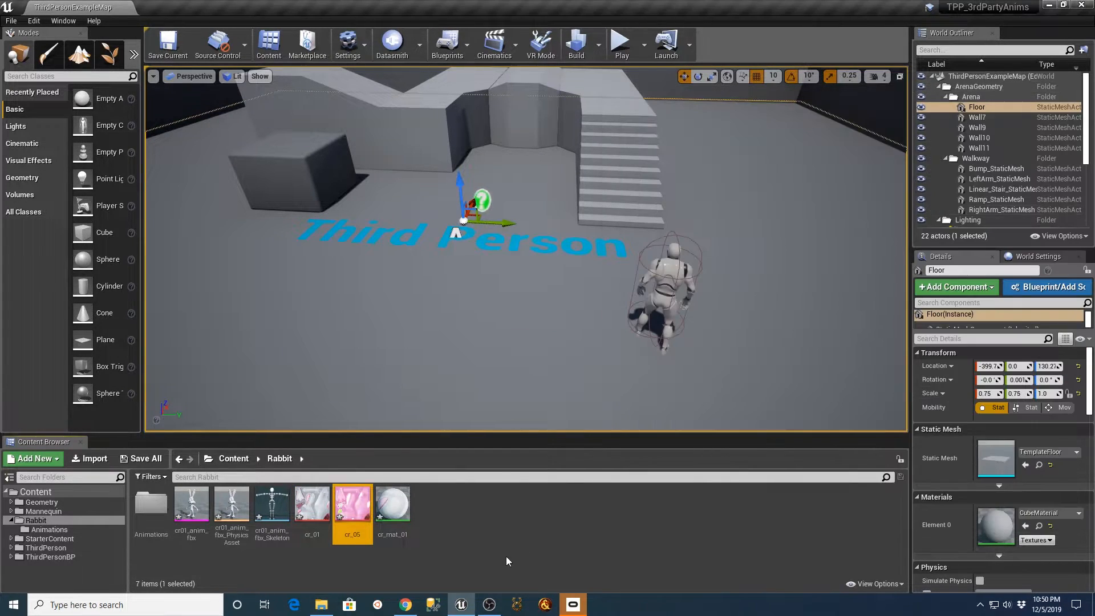
{"action": "double_click", "coordinate": [352, 513]}
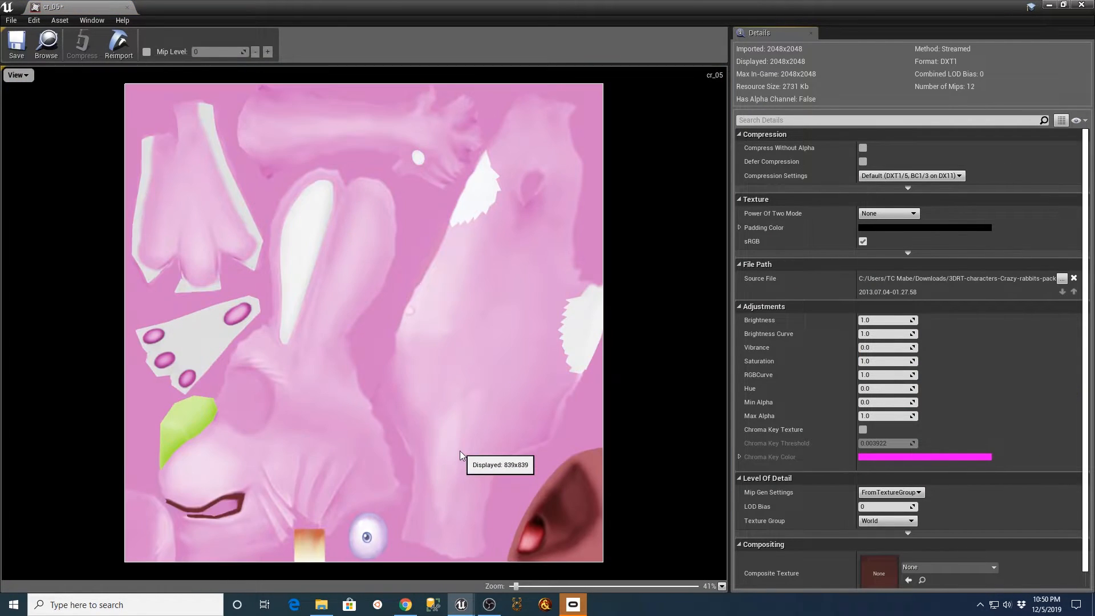
{"action": "scroll", "coordinate": [460, 451], "scroll_direction": "down", "scroll_amount": 2}
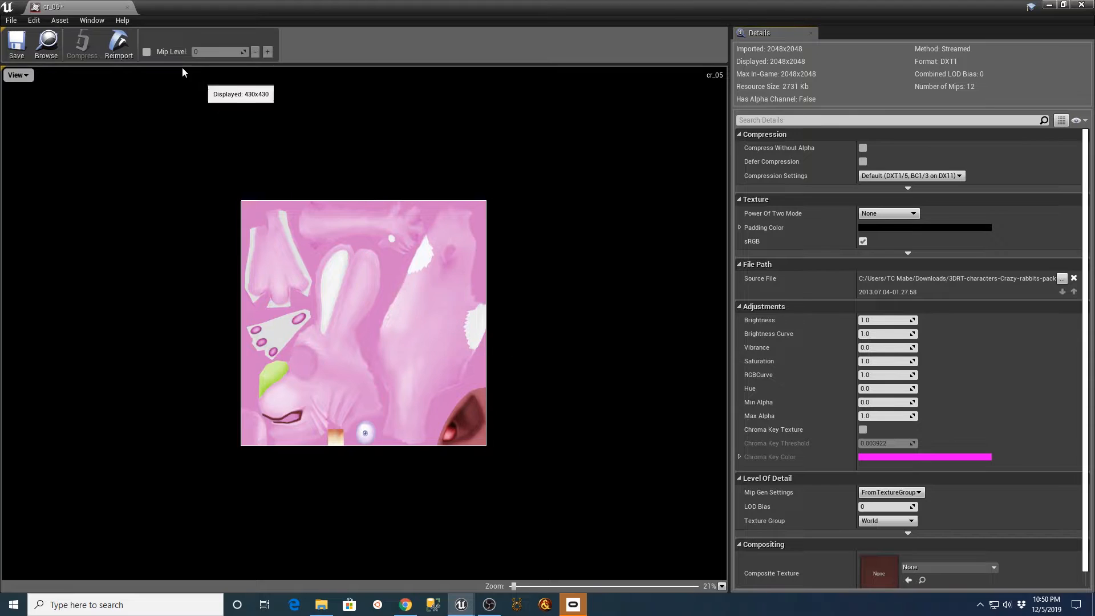
{"action": "left_click", "coordinate": [126, 8]}
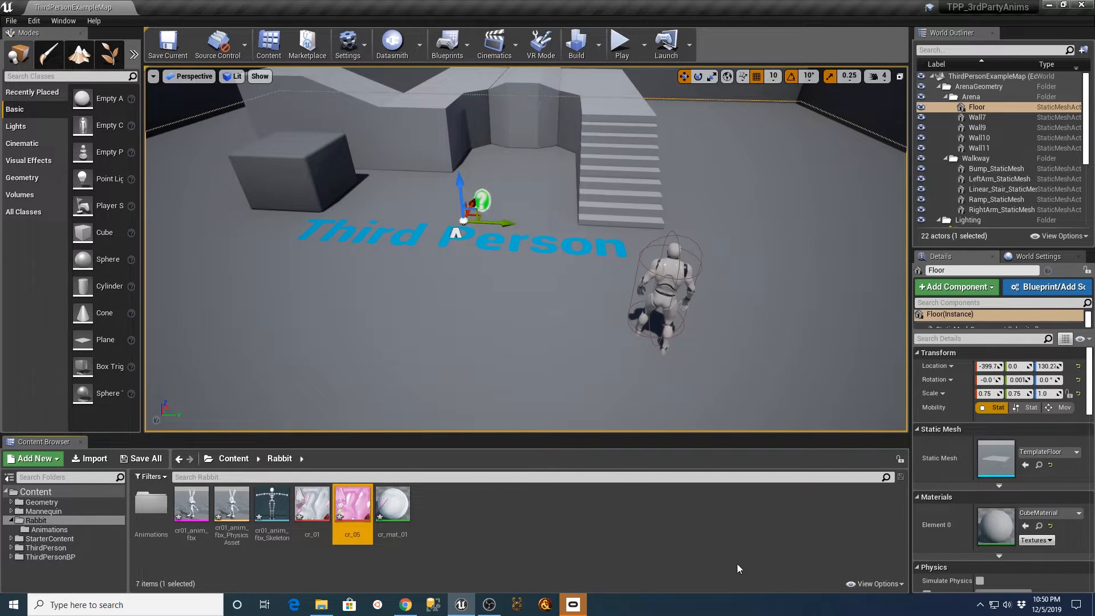
Import cr_03.jpg from the Crazy Rabbits download folder into the Rabbit folder, inspect the texture in its editor and close it.
{"action": "left_click", "coordinate": [321, 605]}
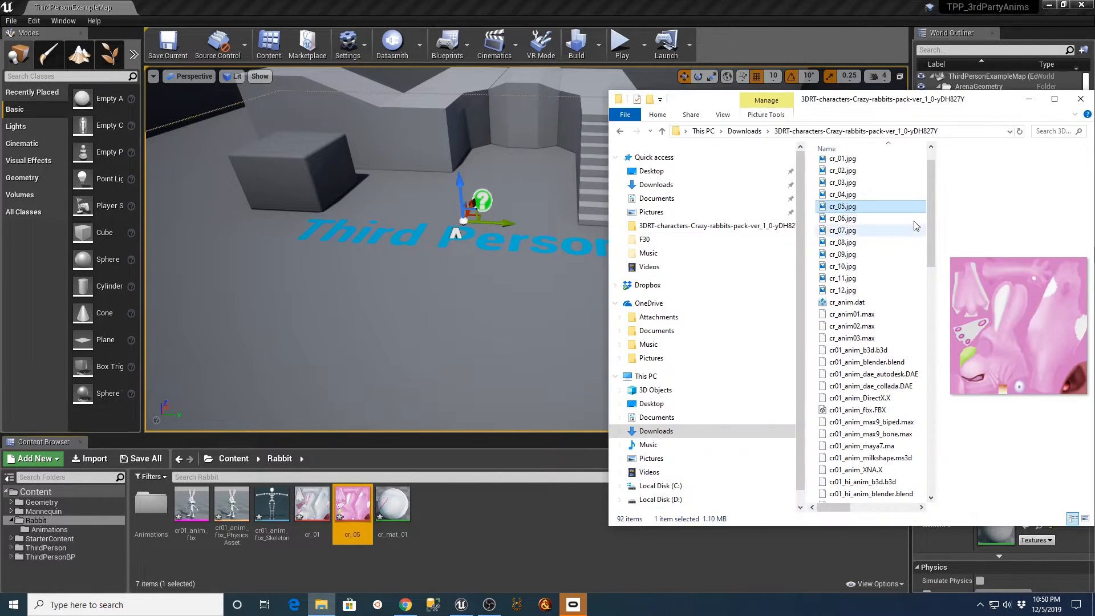
{"action": "left_click", "coordinate": [852, 183]}
{"action": "left_click_drag", "start_coordinate": [852, 183], "coordinate": [493, 561]}
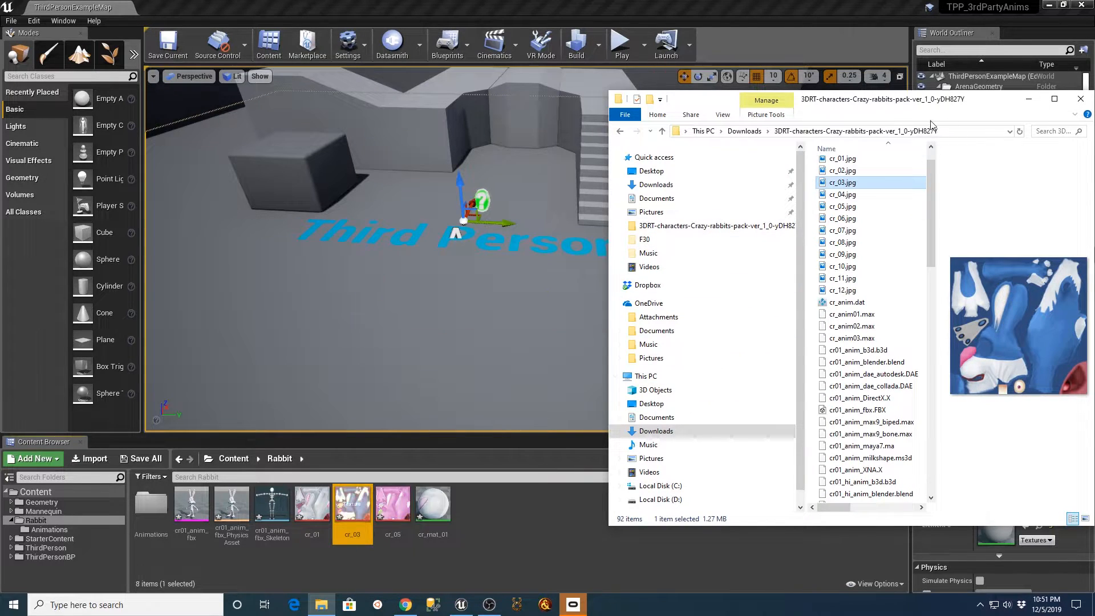
{"action": "left_click", "coordinate": [1033, 101]}
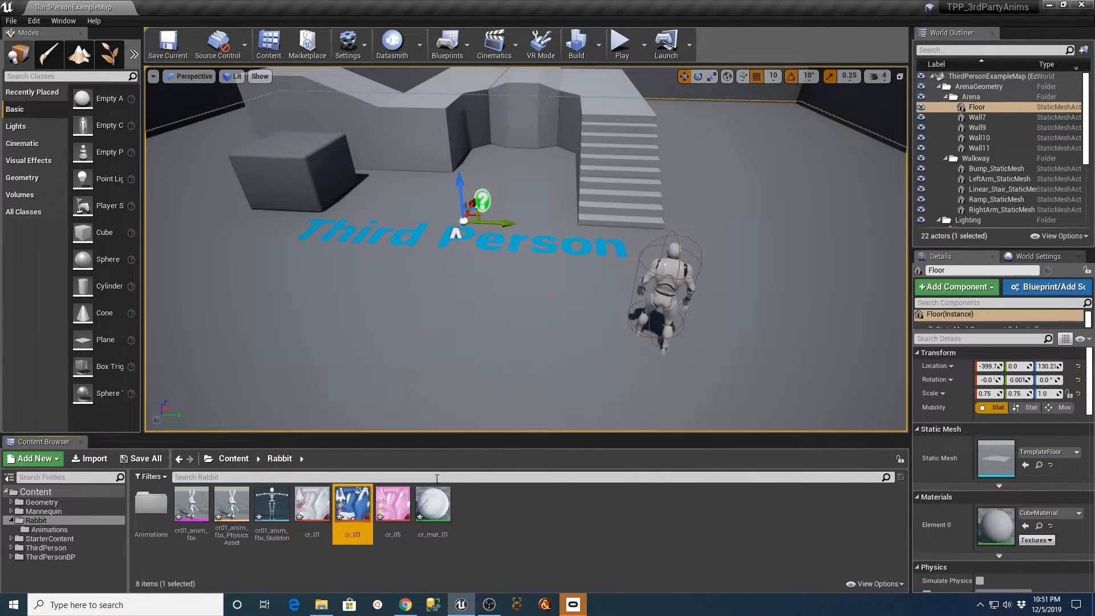
{"action": "double_click", "coordinate": [349, 507]}
{"action": "scroll", "coordinate": [452, 358], "scroll_direction": "down", "scroll_amount": 2}
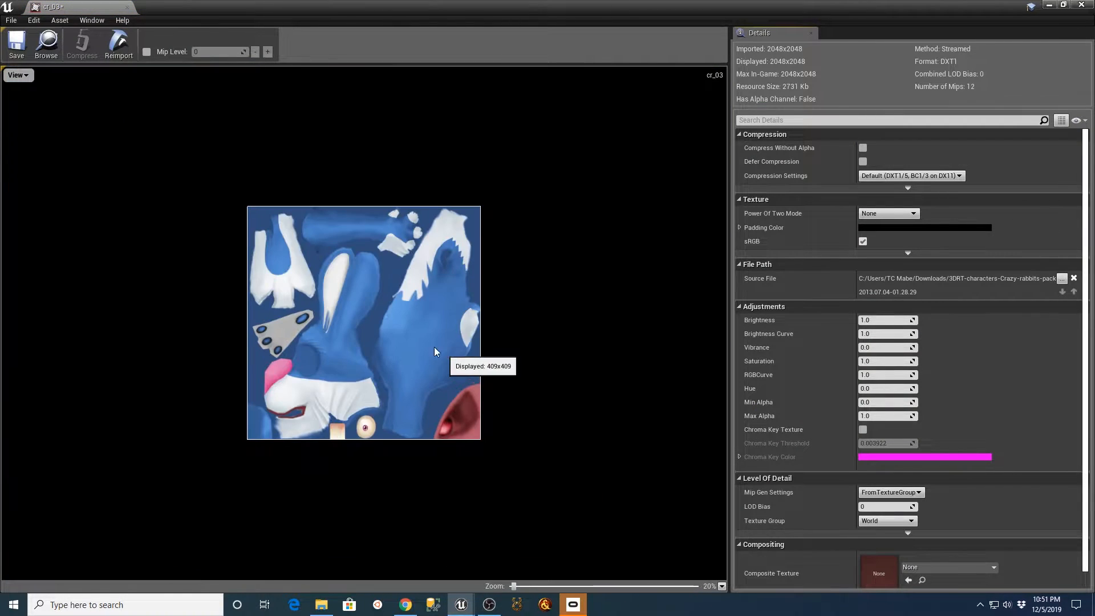
{"action": "left_click", "coordinate": [124, 8]}
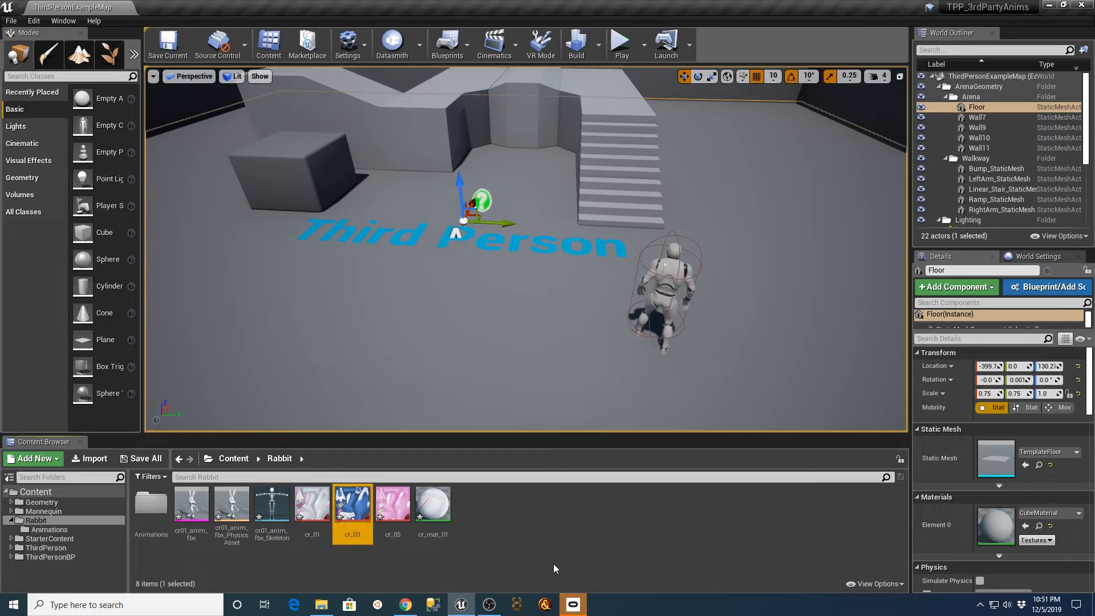
Create a material from the cr_03 texture in the Rabbit folder, accepting the suggested name.
{"action": "right_click", "coordinate": [363, 517]}
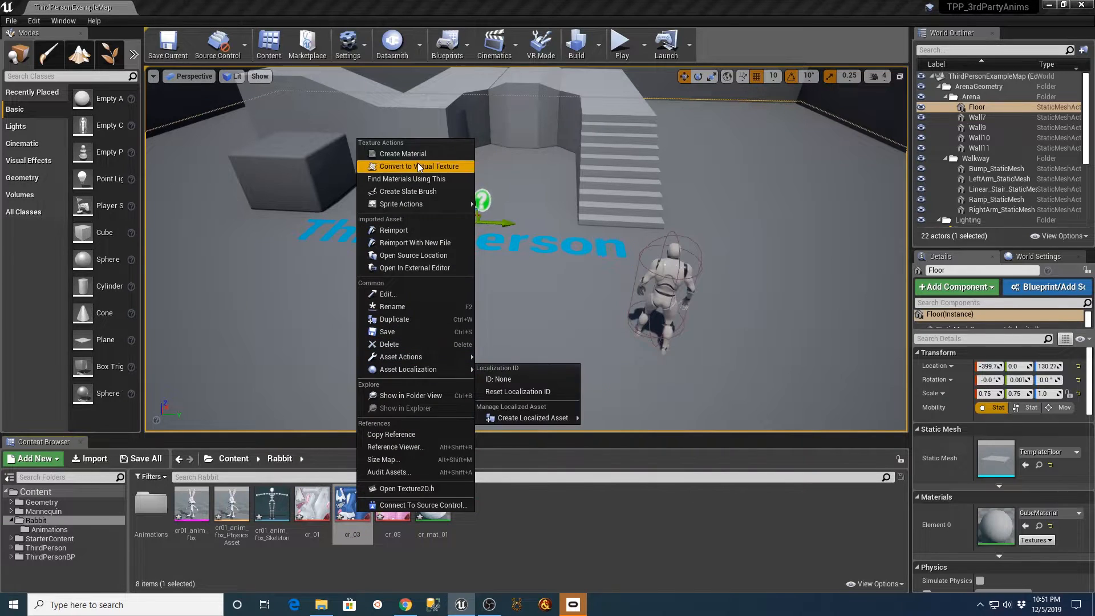
{"action": "left_click", "coordinate": [403, 154]}
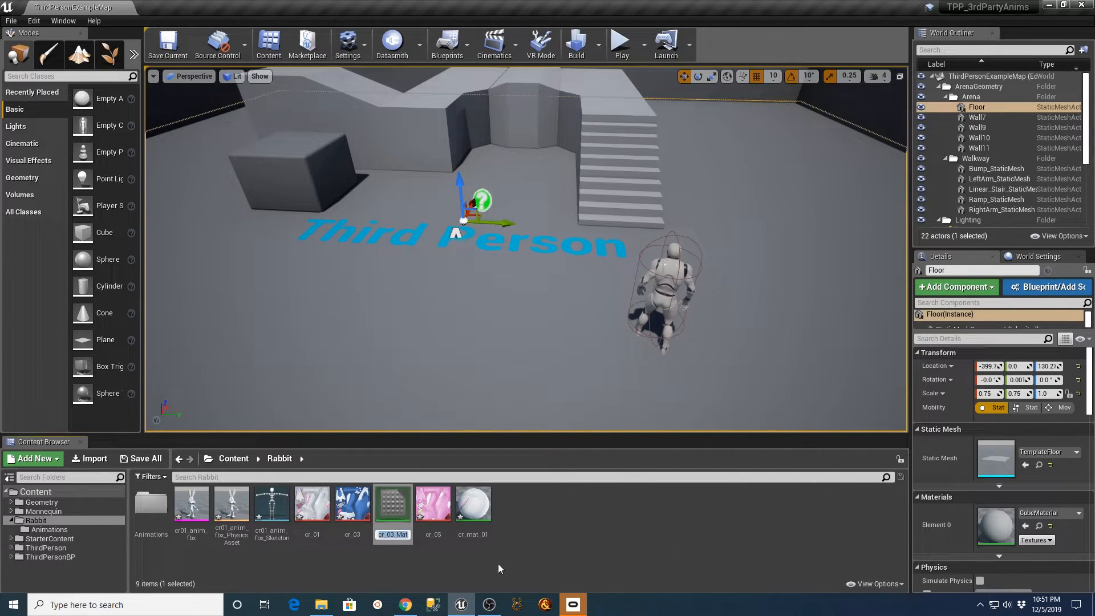
{"action": "key", "text": "Return"}
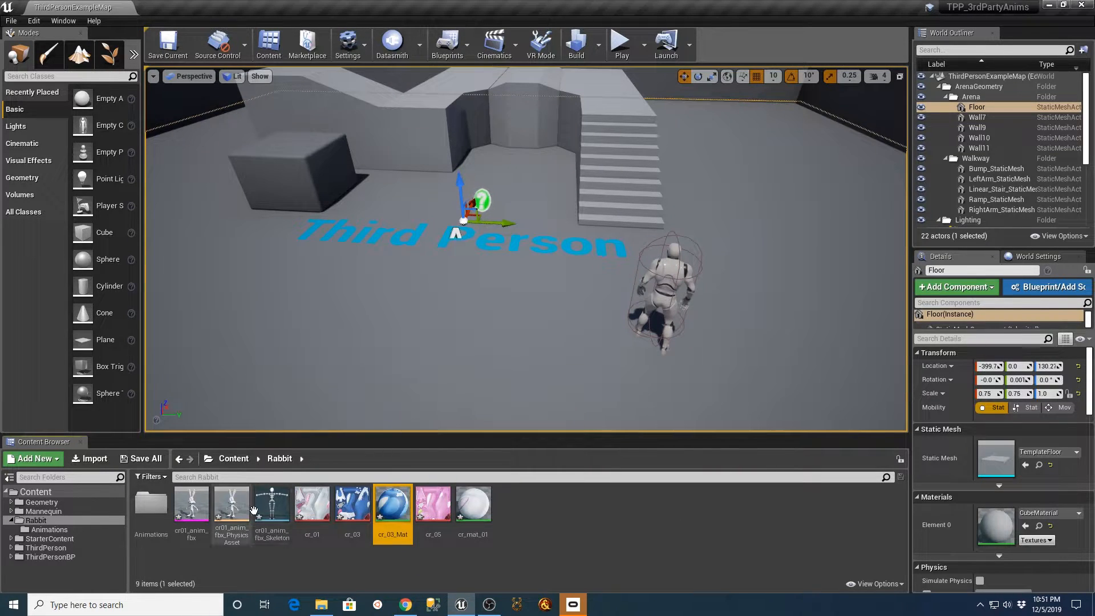
Assign cr_03_Mat to the material slot of the cr01_anim_fbx skeletal mesh, save the mesh and close its editor.
{"action": "left_click", "coordinate": [266, 506]}
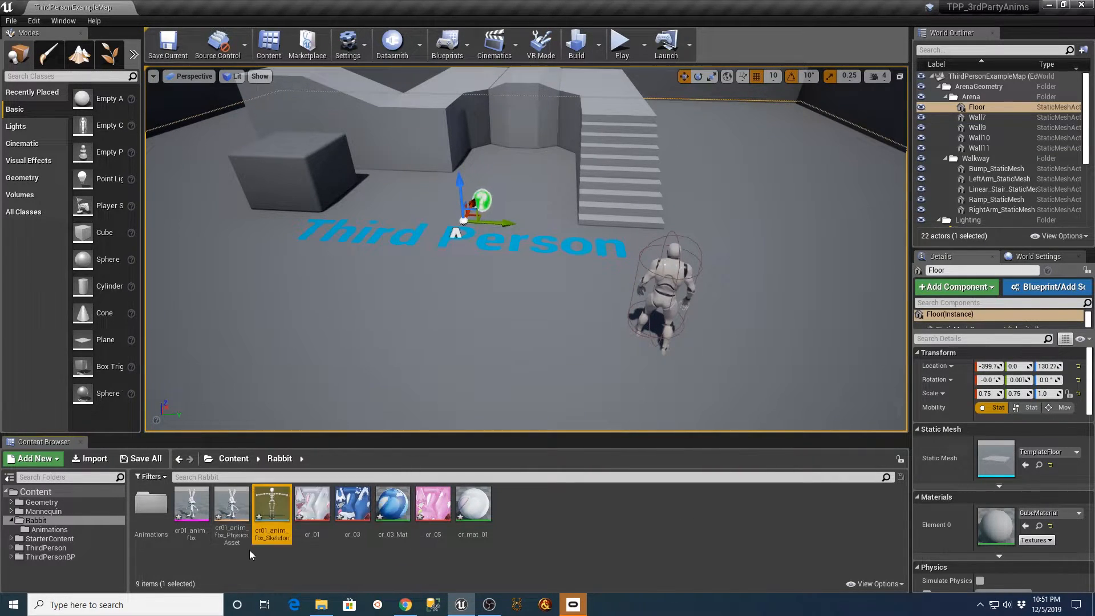
{"action": "double_click", "coordinate": [193, 505]}
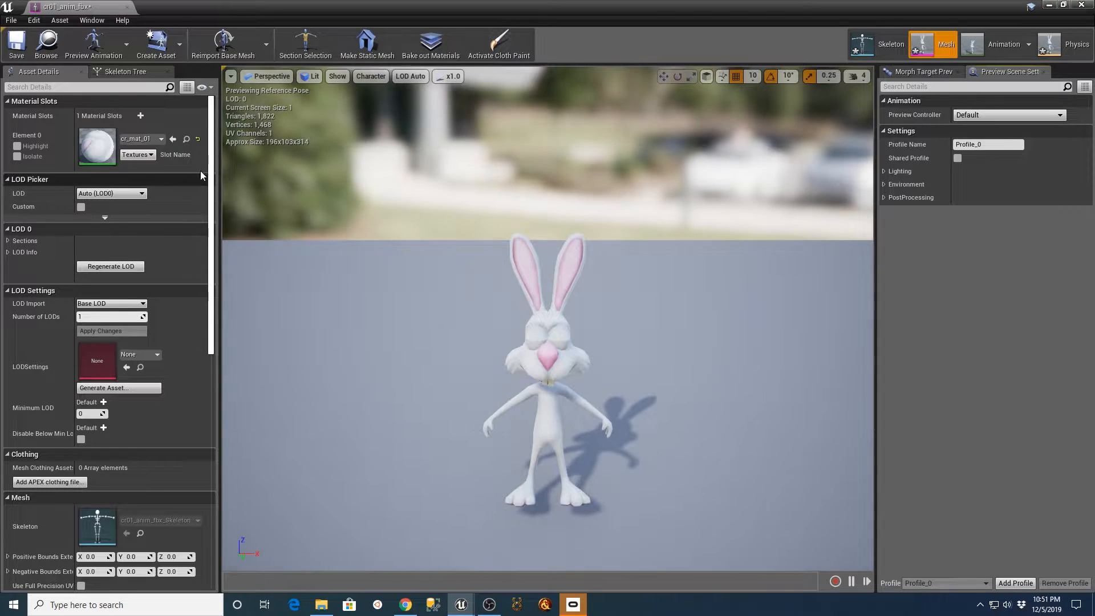
{"action": "left_click", "coordinate": [163, 142]}
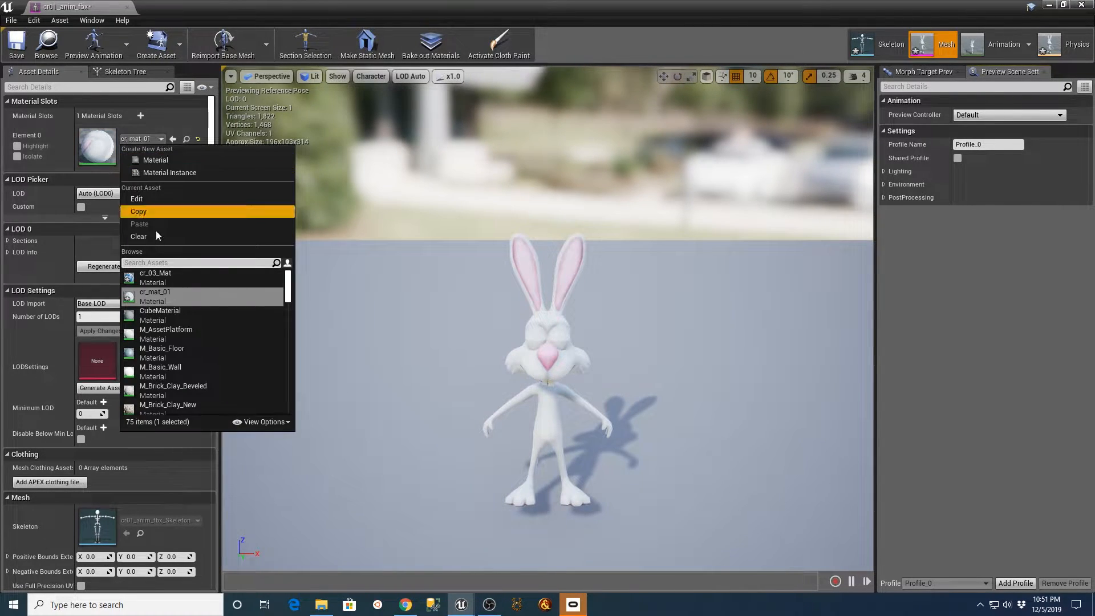
{"action": "left_click", "coordinate": [160, 279]}
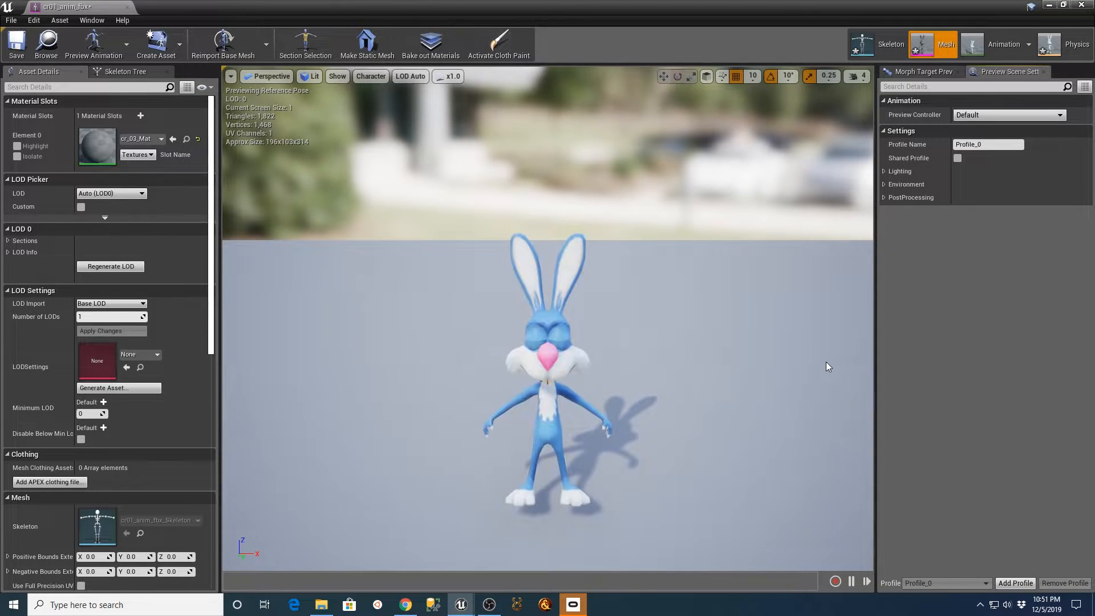
{"action": "left_click", "coordinate": [17, 45]}
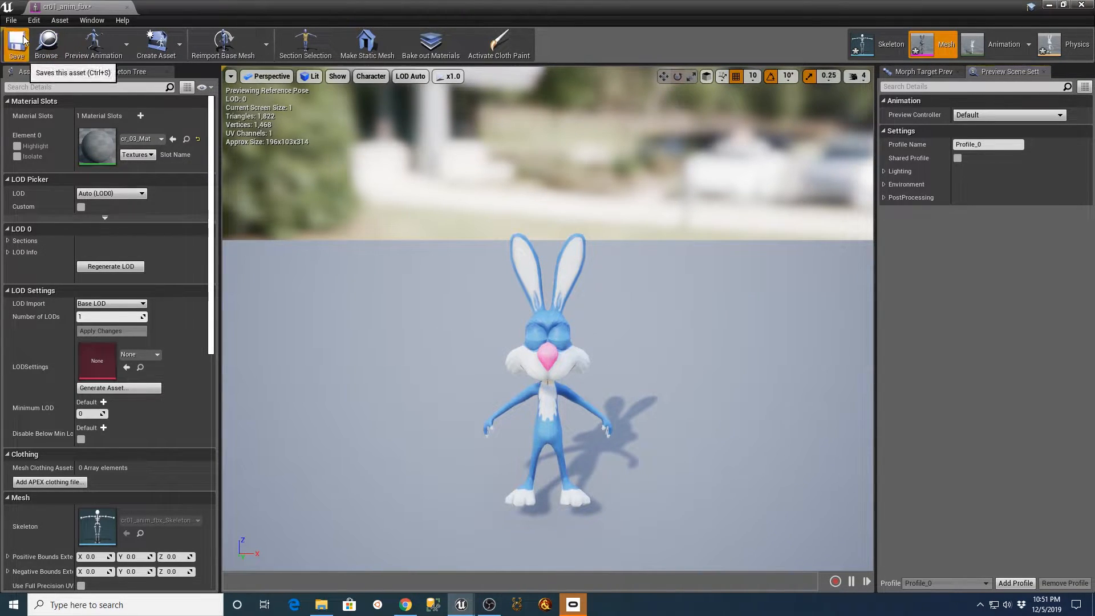
{"action": "left_click", "coordinate": [128, 8]}
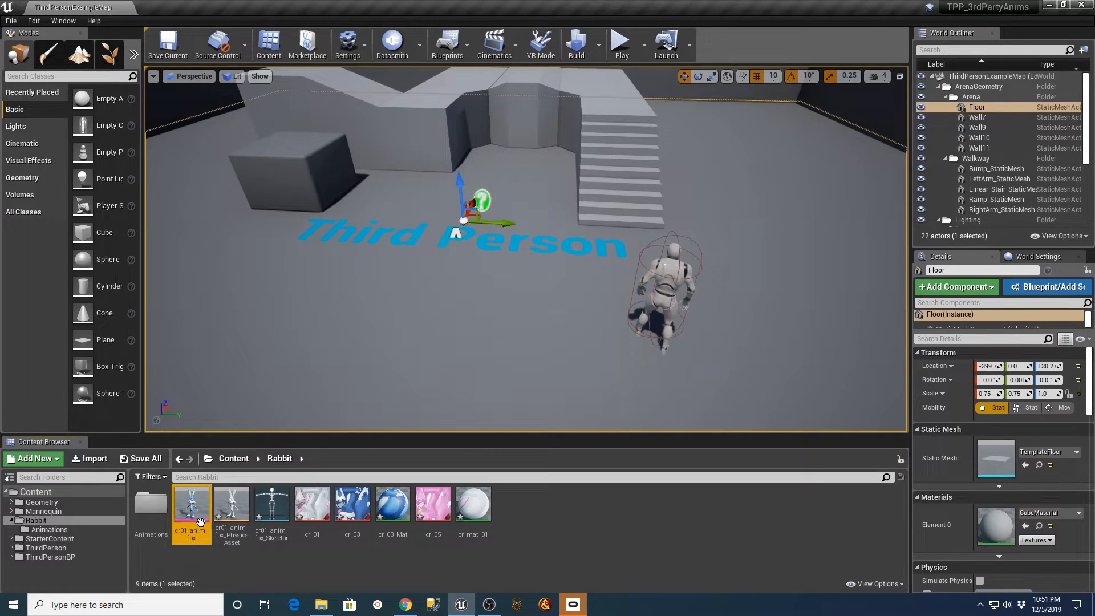
Preview the emotion_01 sequence from the Rabbit Animations folder with the new material and close its editor.
{"action": "left_click", "coordinate": [49, 529]}
{"action": "double_click", "coordinate": [150, 506]}
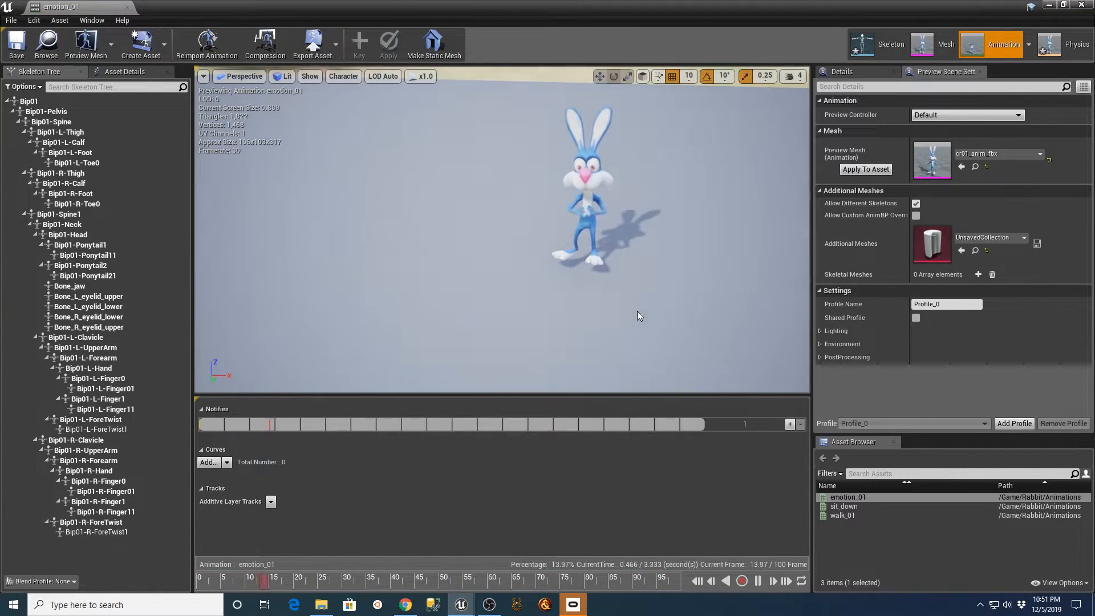
{"action": "right_click_drag", "start_coordinate": [625, 308], "coordinate": [628, 289]}
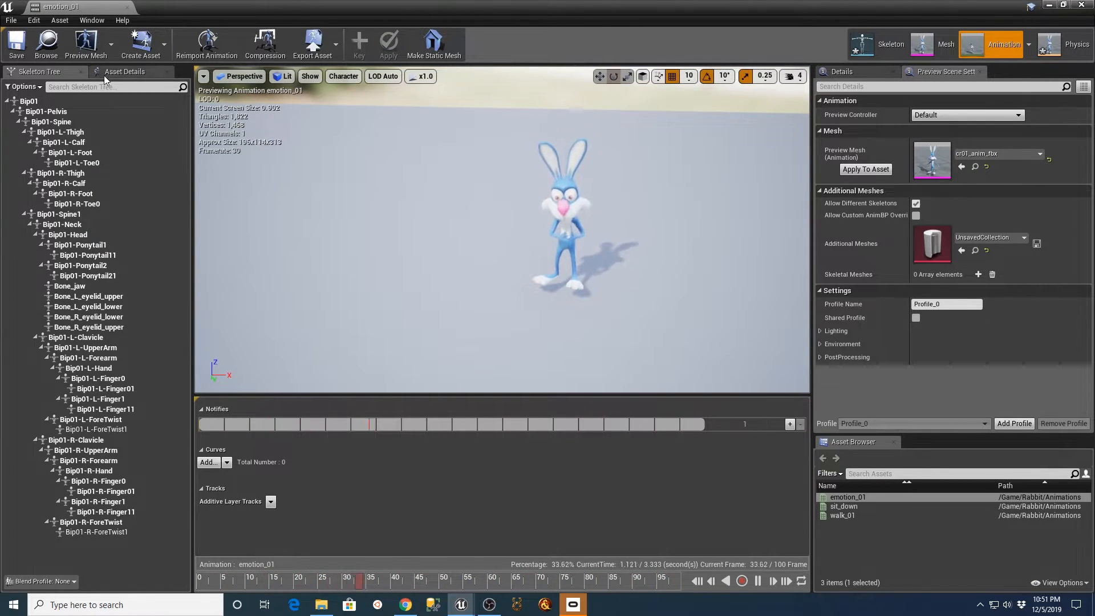
{"action": "left_click", "coordinate": [128, 6]}
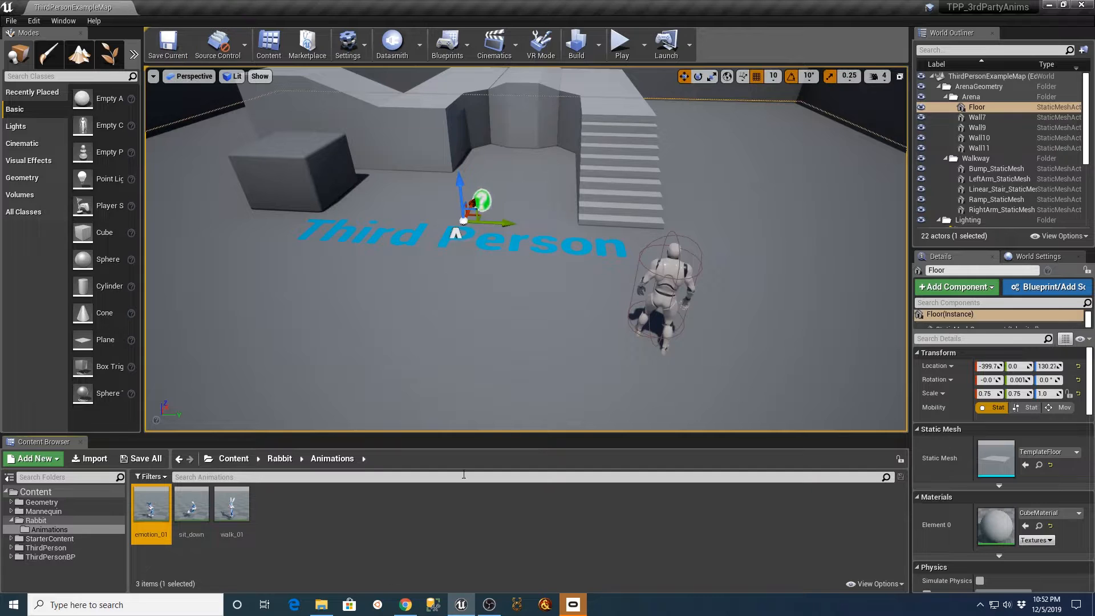
Place the walk_01, sit_down and emotion_01 animations side by side on the level floor near the Third Person text.
{"action": "left_click_drag", "start_coordinate": [232, 505], "coordinate": [250, 261]}
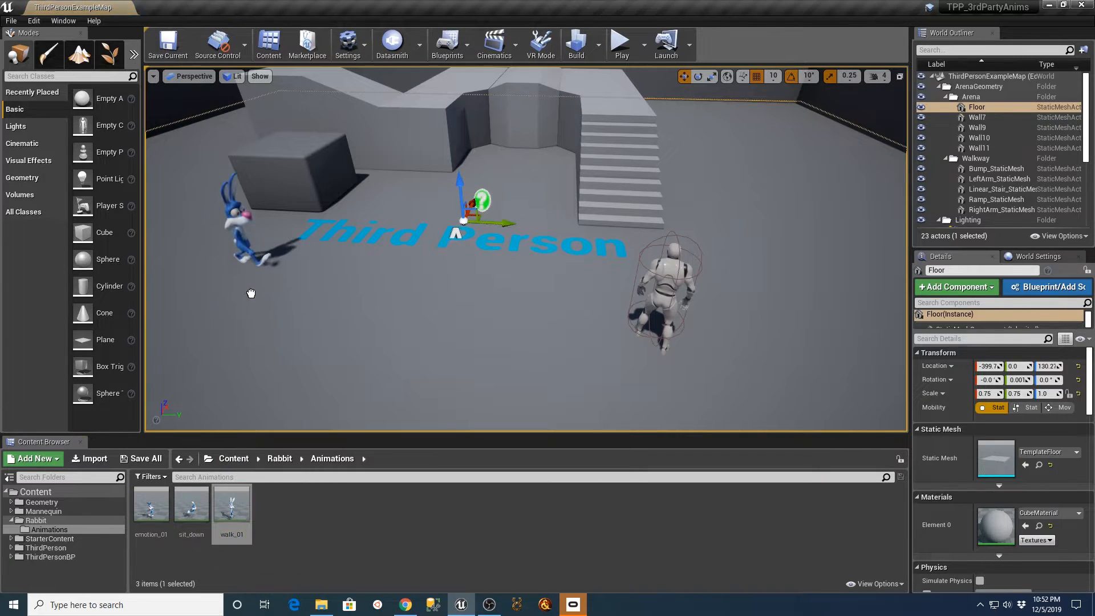
{"action": "left_click_drag", "start_coordinate": [191, 504], "coordinate": [307, 433]}
{"action": "left_click_drag", "start_coordinate": [151, 505], "coordinate": [475, 319]}
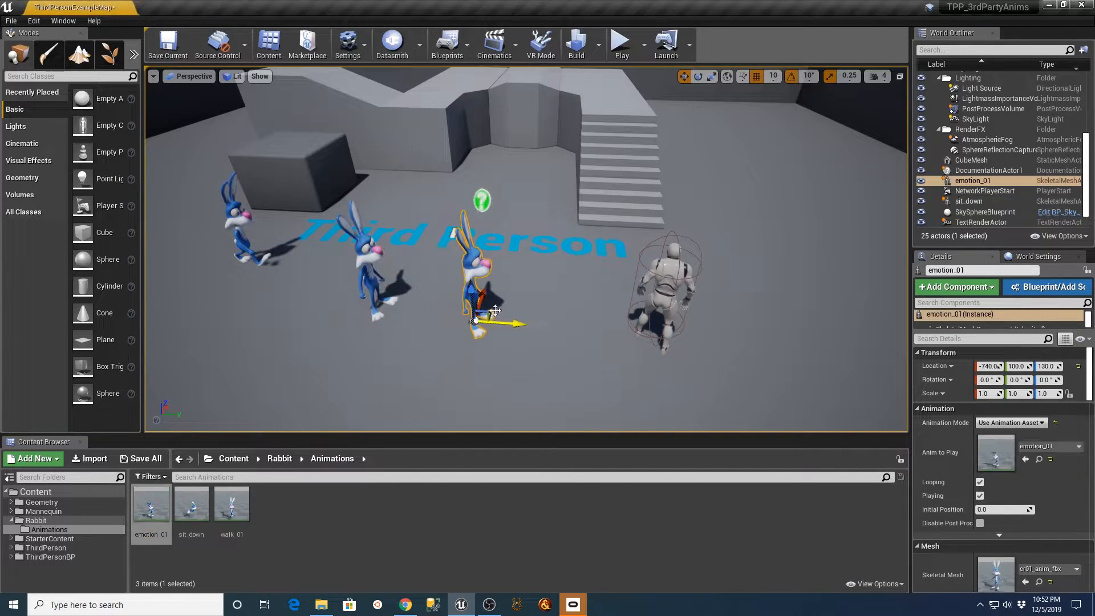
Play the level, run the mannequin around the three rabbits to view their animations, and stop the session.
{"action": "left_click", "coordinate": [621, 43]}
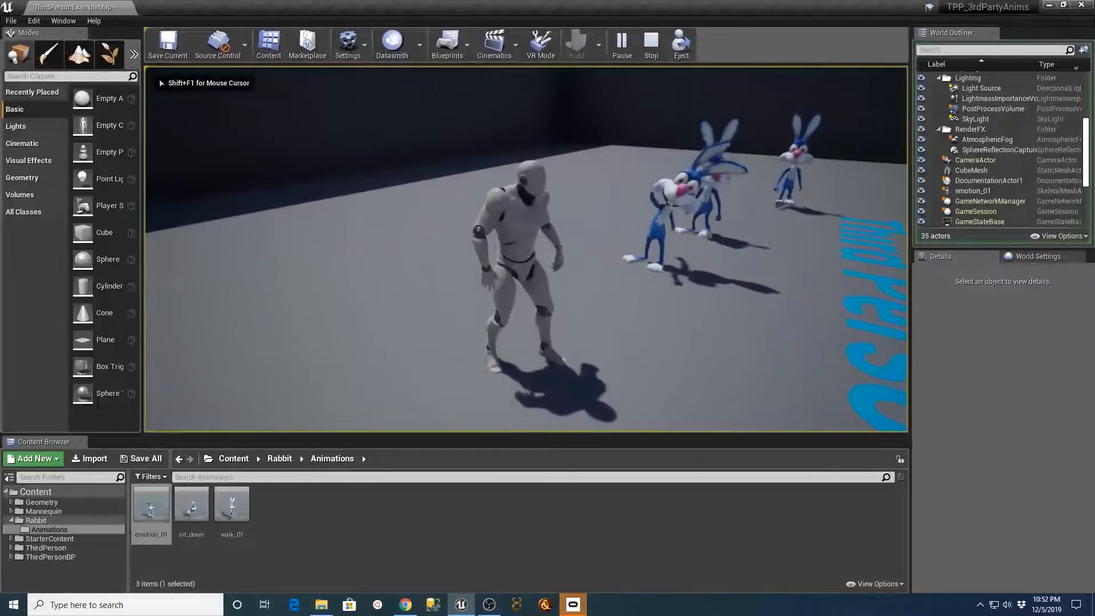
{"action": "key", "text": "d"}
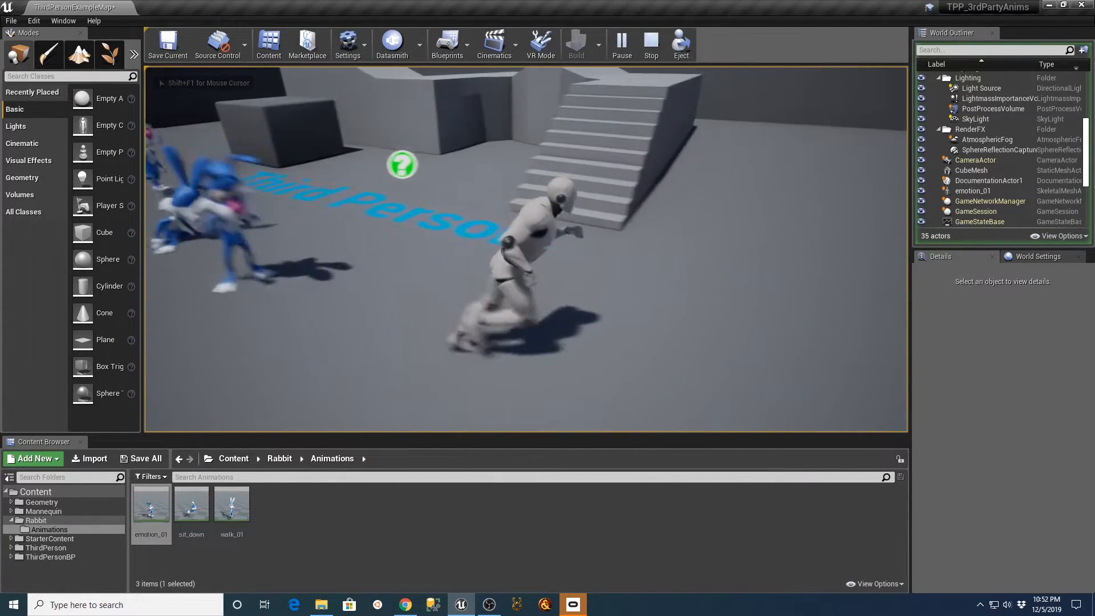
{"action": "key", "text": "w"}
{"action": "key", "text": "w"}
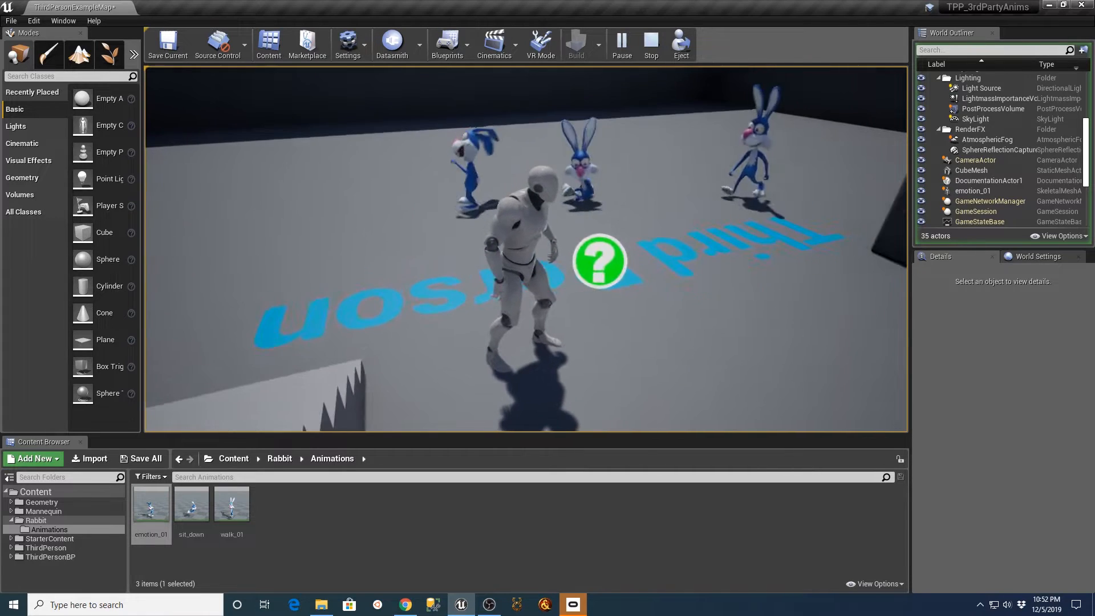
{"action": "key", "text": "Escape"}
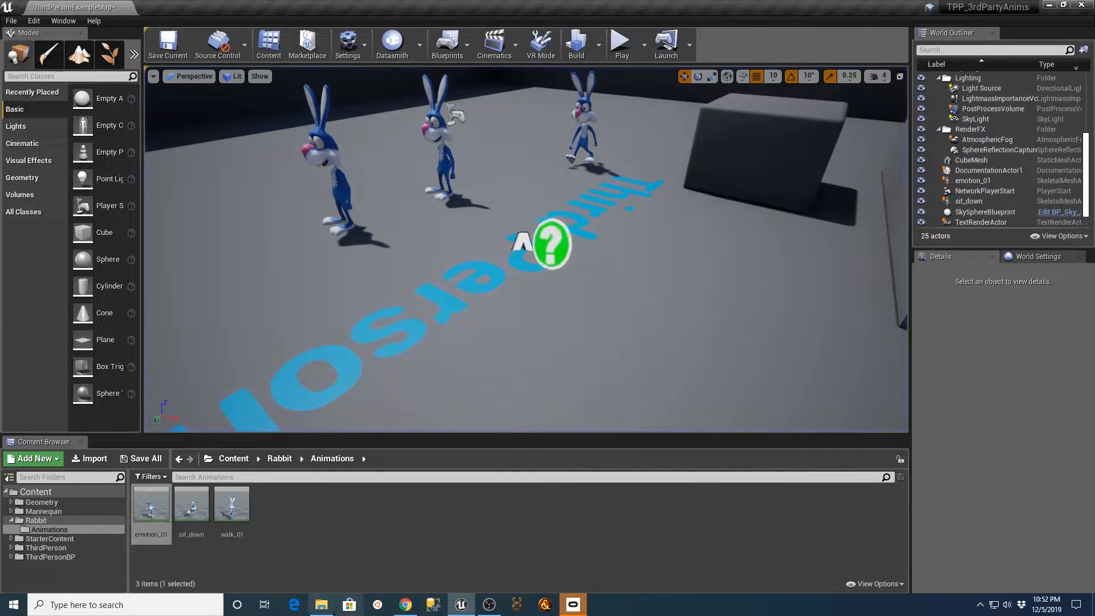
Switch to Chrome, show the downloaded Breakdance Pack.zip in its folder, and extract it into a Breakdance Pack subfolder beside Unreal Engine.
{"action": "left_click", "coordinate": [405, 604]}
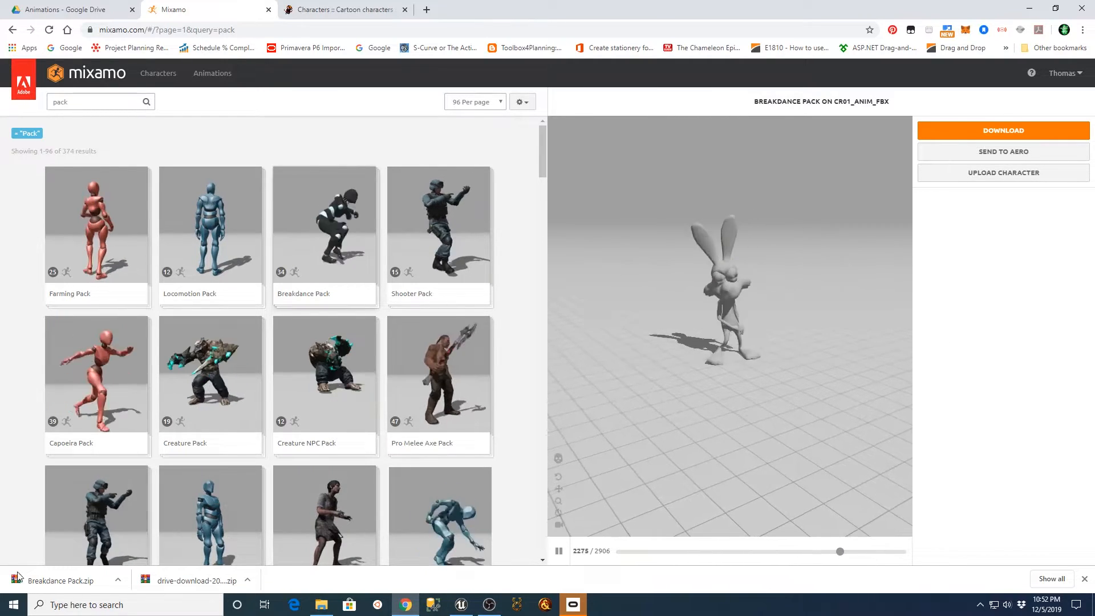
{"action": "left_click", "coordinate": [118, 580]}
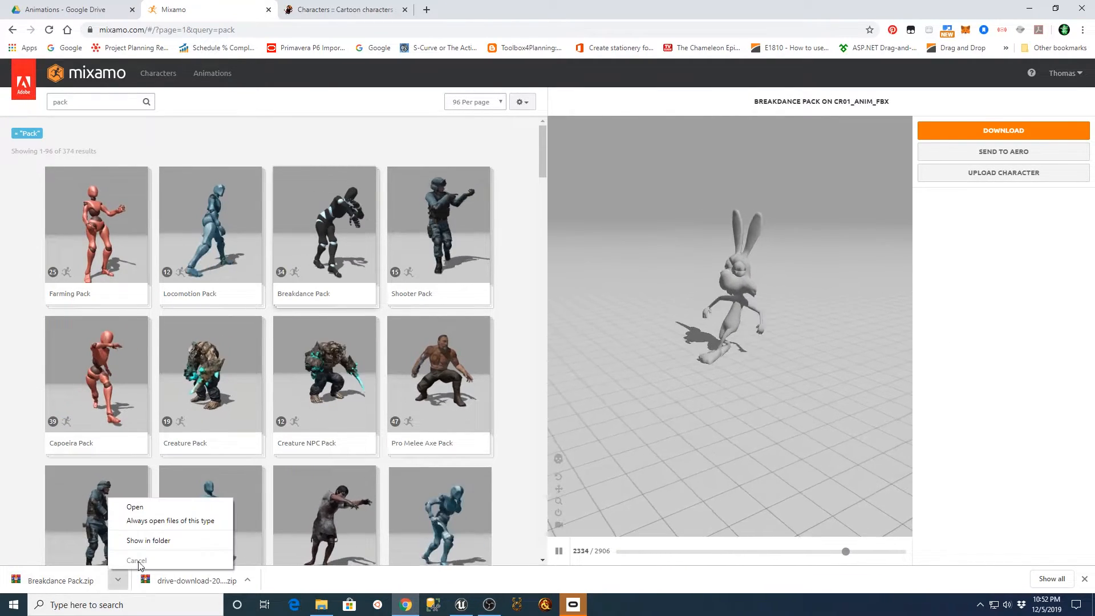
{"action": "left_click", "coordinate": [150, 541]}
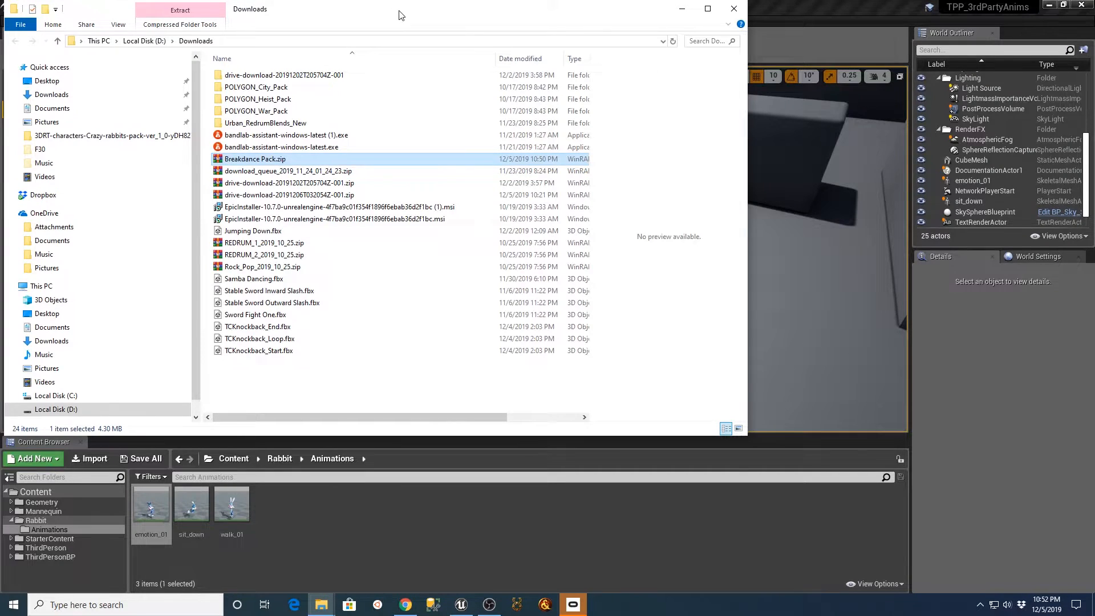
{"action": "left_click_drag", "start_coordinate": [400, 15], "coordinate": [816, 38]}
{"action": "right_click", "coordinate": [640, 181]}
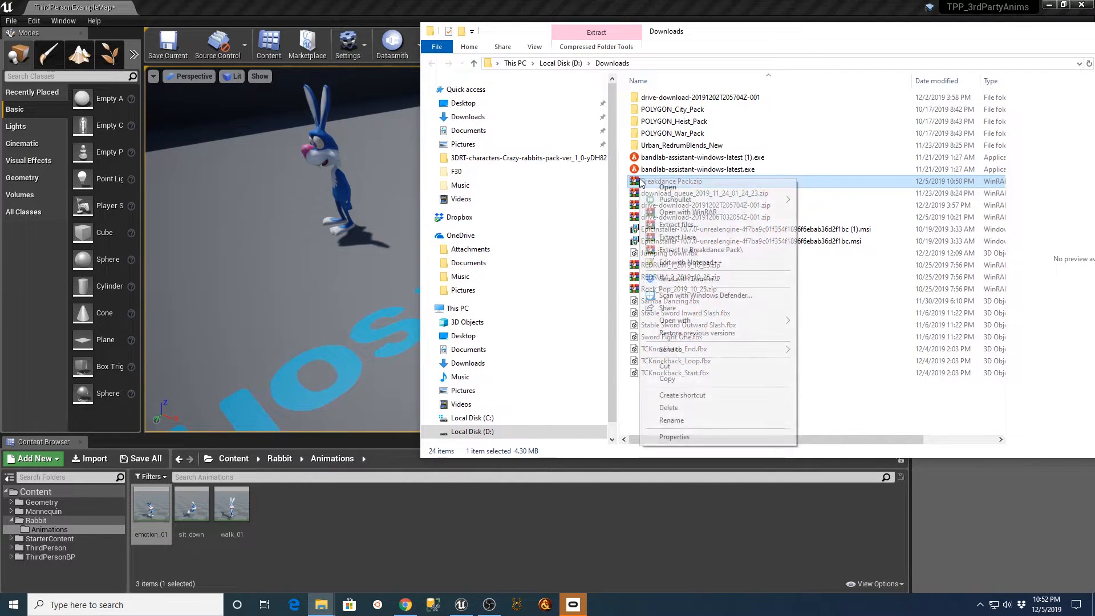
{"action": "left_click", "coordinate": [680, 249]}
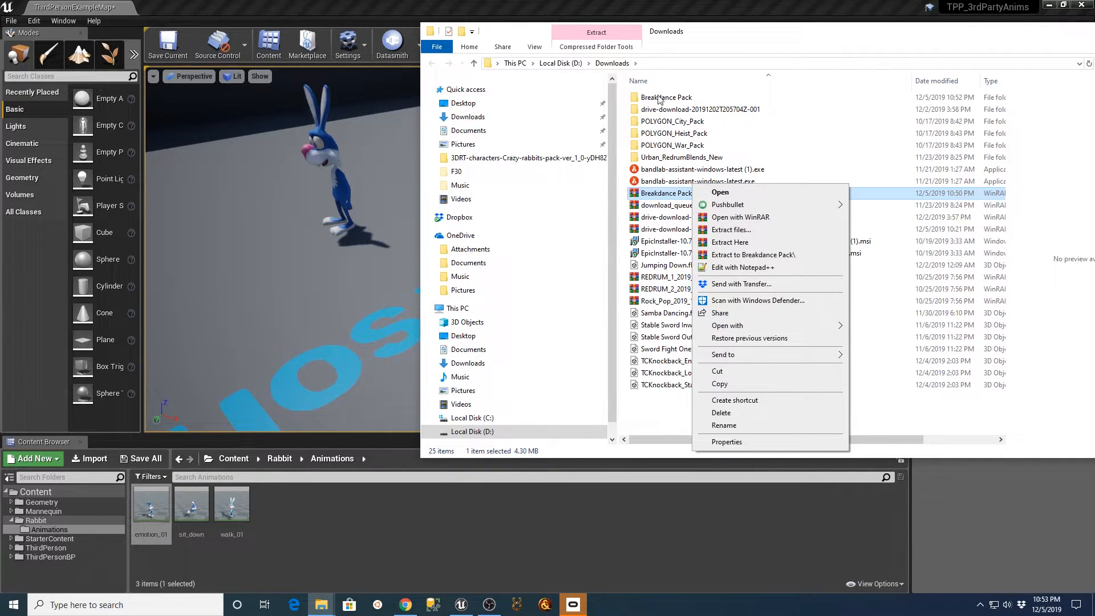
Open the extracted Breakdance Pack folder and bring breakdance footwork 1, 2 and 3 into the Rabbit Animations folder in Unreal.
{"action": "double_click", "coordinate": [660, 101]}
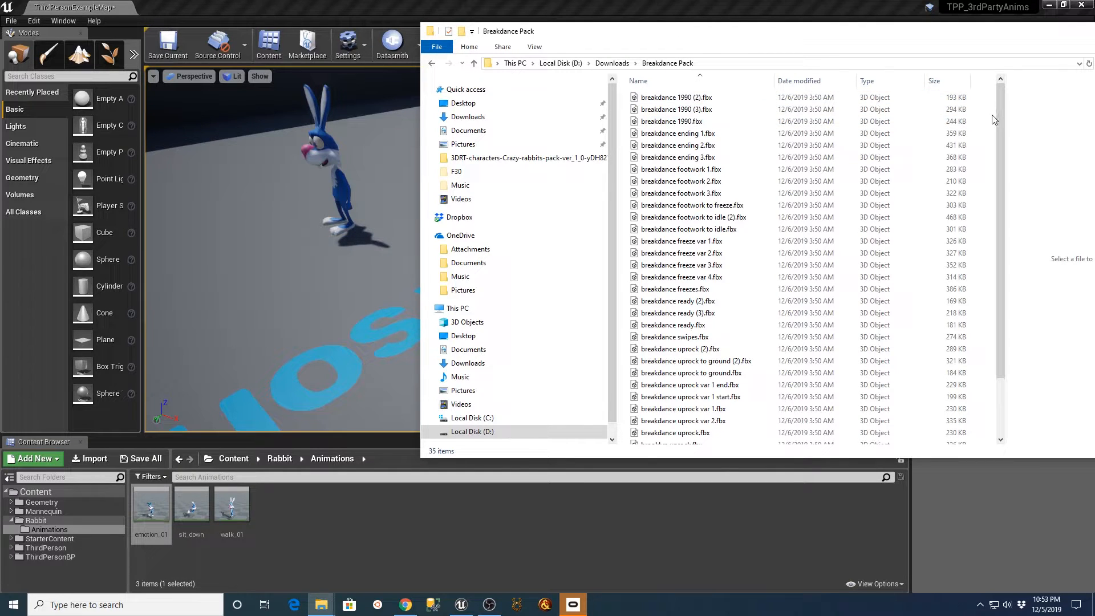
{"action": "scroll", "coordinate": [702, 408], "scroll_direction": "down", "scroll_amount": 2}
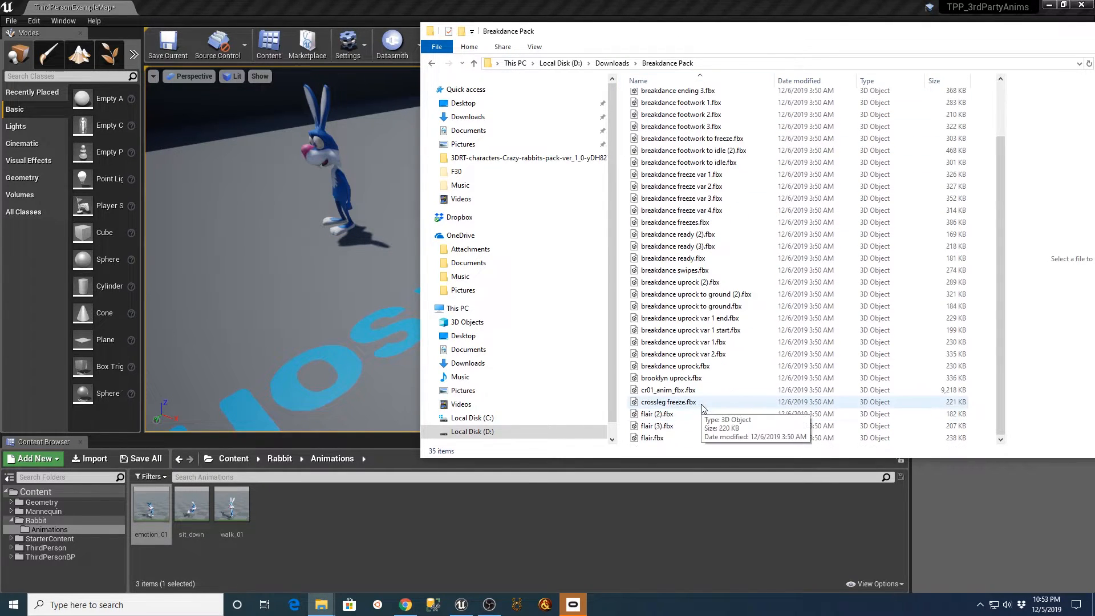
{"action": "left_click", "coordinate": [665, 393]}
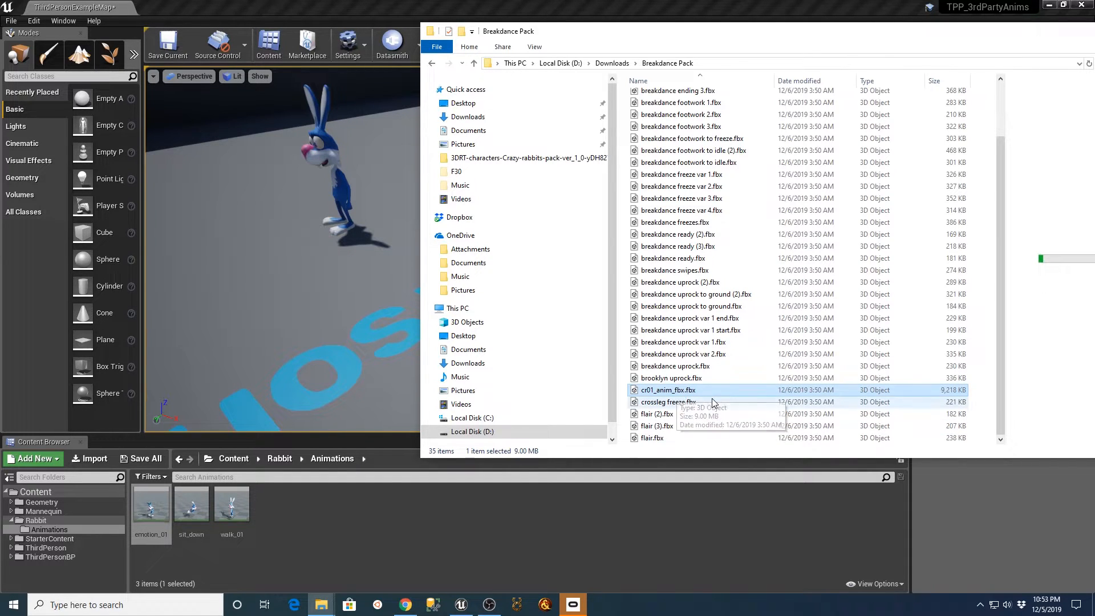
{"action": "scroll", "coordinate": [712, 397], "scroll_direction": "up", "scroll_amount": 2}
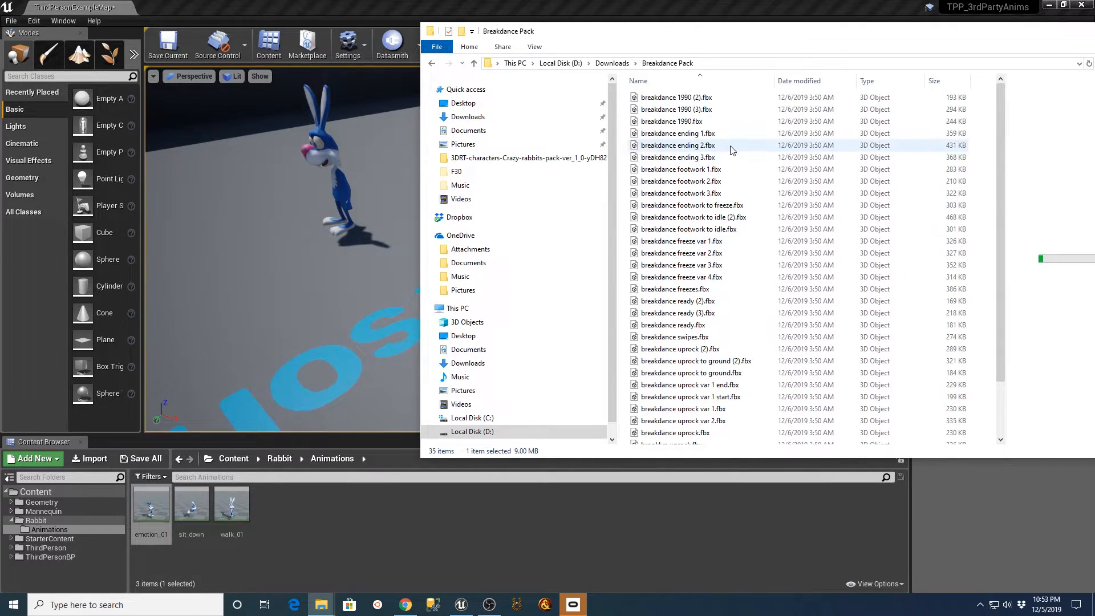
{"action": "left_click", "coordinate": [707, 169]}
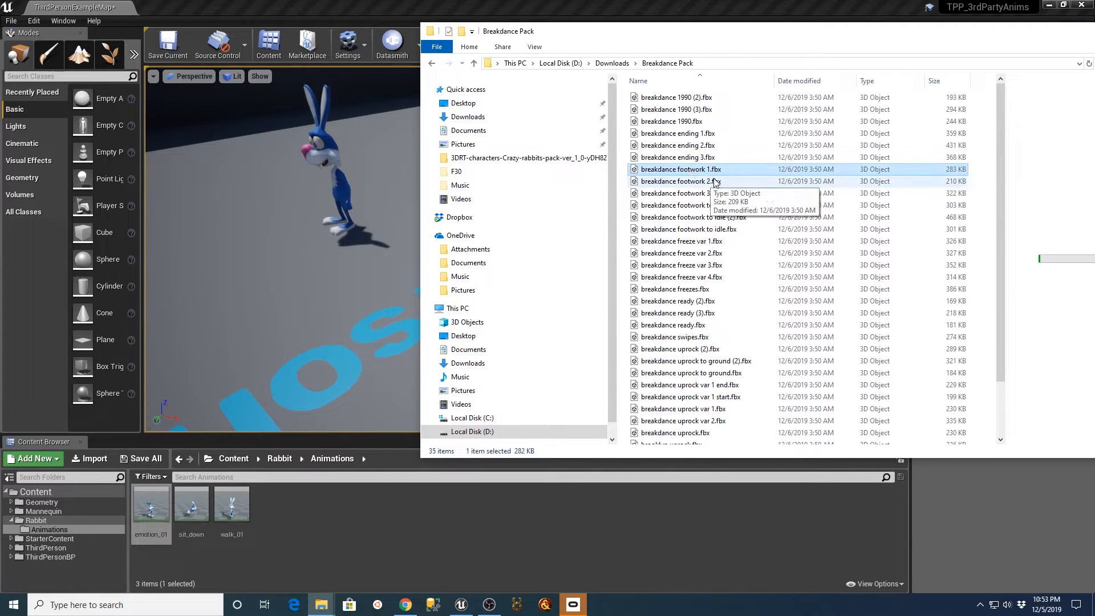
{"action": "left_click", "coordinate": [690, 194], "text": "shift"}
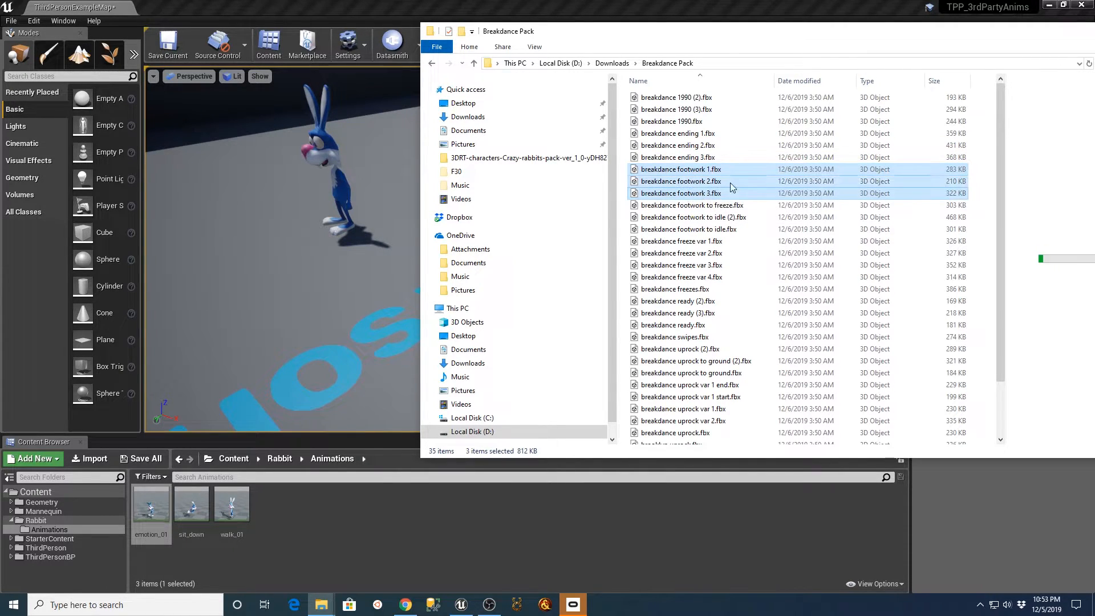
{"action": "left_click_drag", "start_coordinate": [686, 169], "coordinate": [476, 543]}
{"action": "left_click_drag", "start_coordinate": [375, 538], "coordinate": [354, 531]}
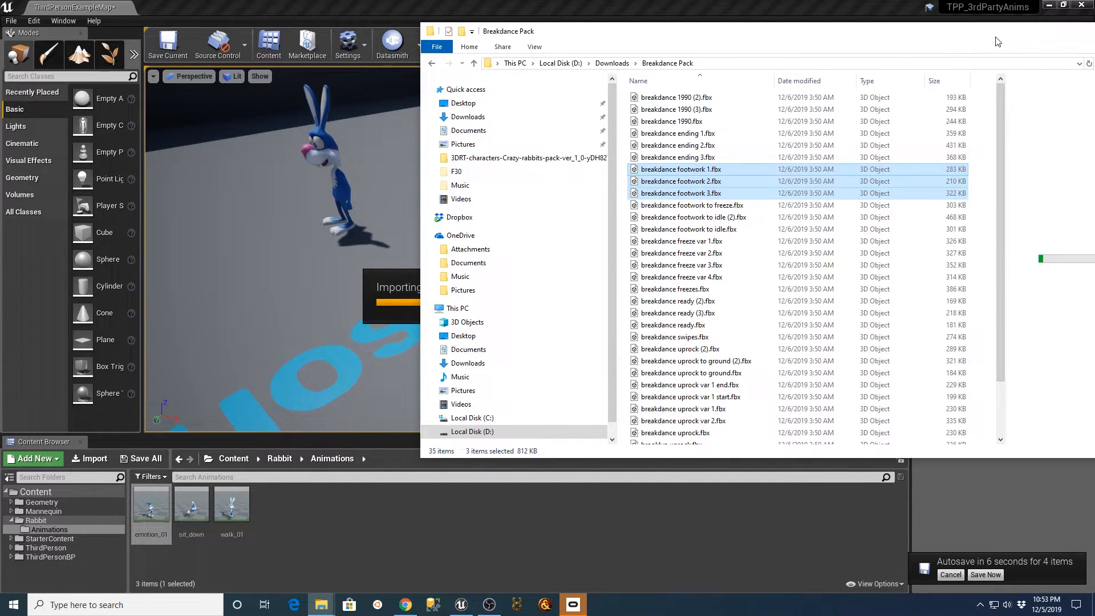
Import all three breakdance footwork clips using cr01_anim_fbx_Skeleton with the animation length set to Exported Time.
{"action": "left_click_drag", "start_coordinate": [997, 42], "coordinate": [857, 77]}
{"action": "left_click", "coordinate": [928, 68]}
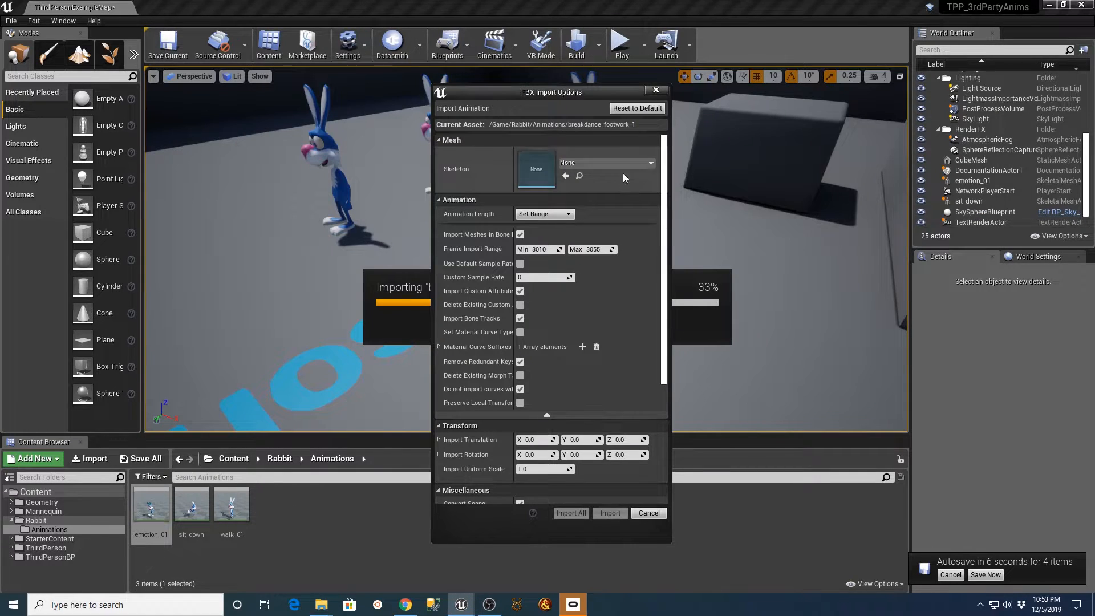
{"action": "left_click", "coordinate": [605, 163]}
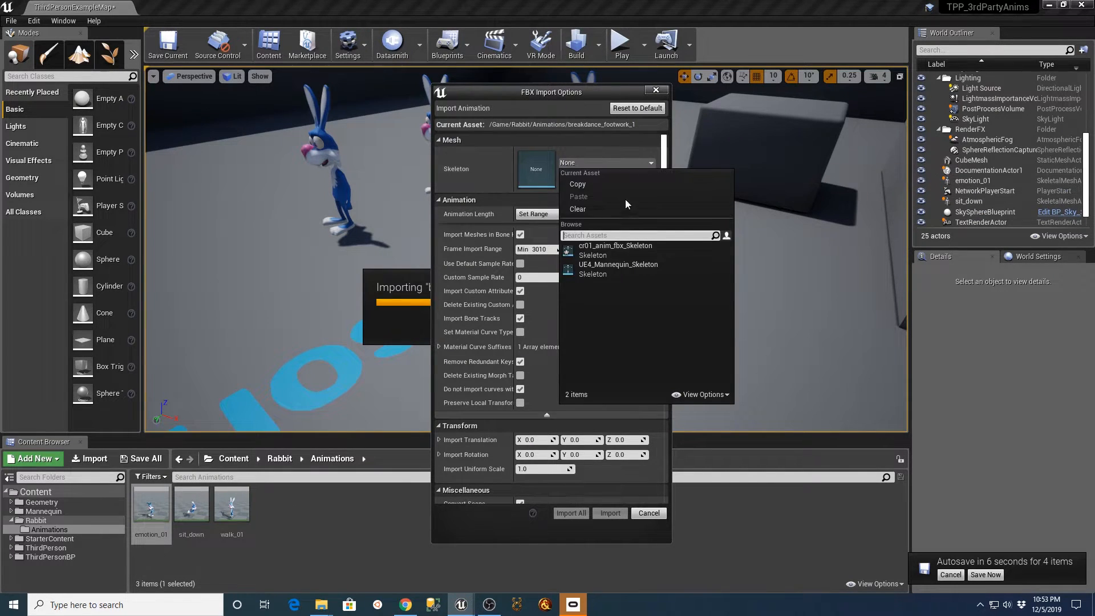
{"action": "left_click", "coordinate": [598, 246]}
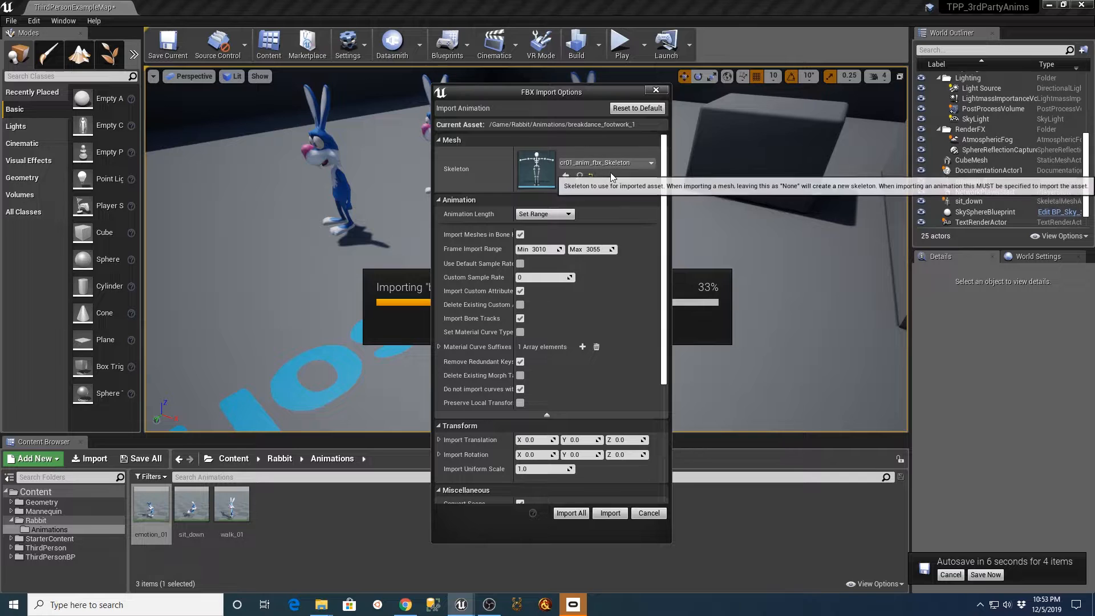
{"action": "left_click", "coordinate": [544, 214]}
{"action": "left_click", "coordinate": [555, 226]}
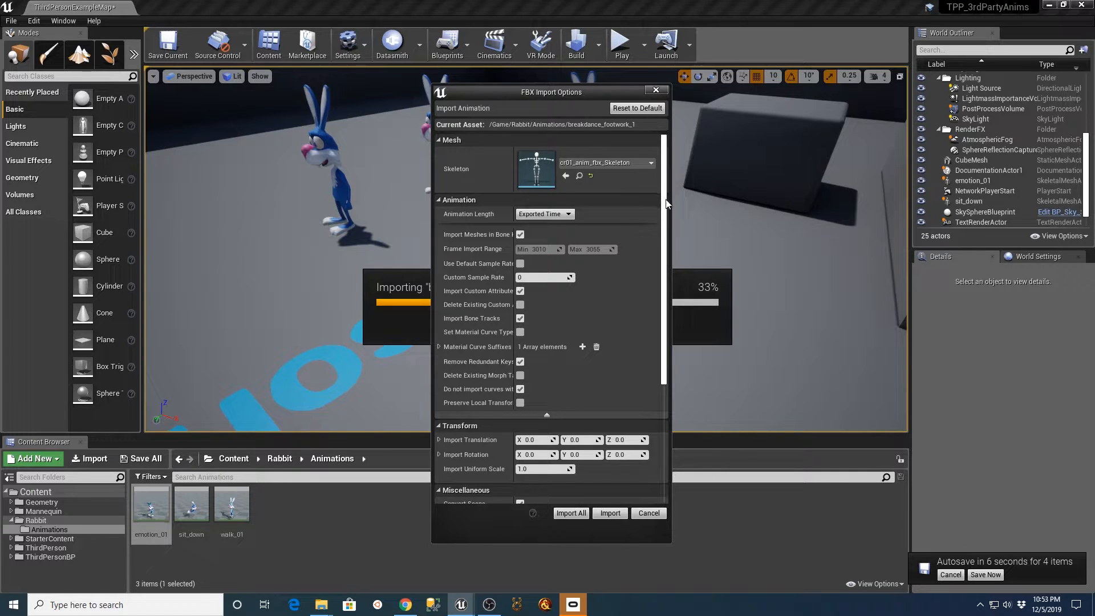
{"action": "left_click_drag", "start_coordinate": [666, 204], "coordinate": [662, 311]}
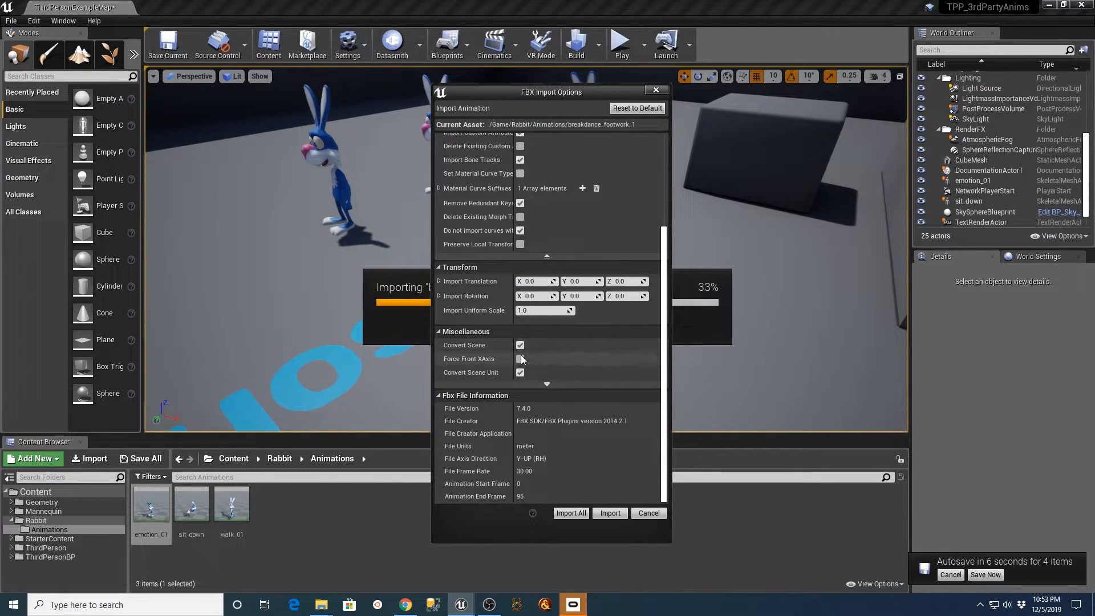
{"action": "left_click", "coordinate": [567, 514]}
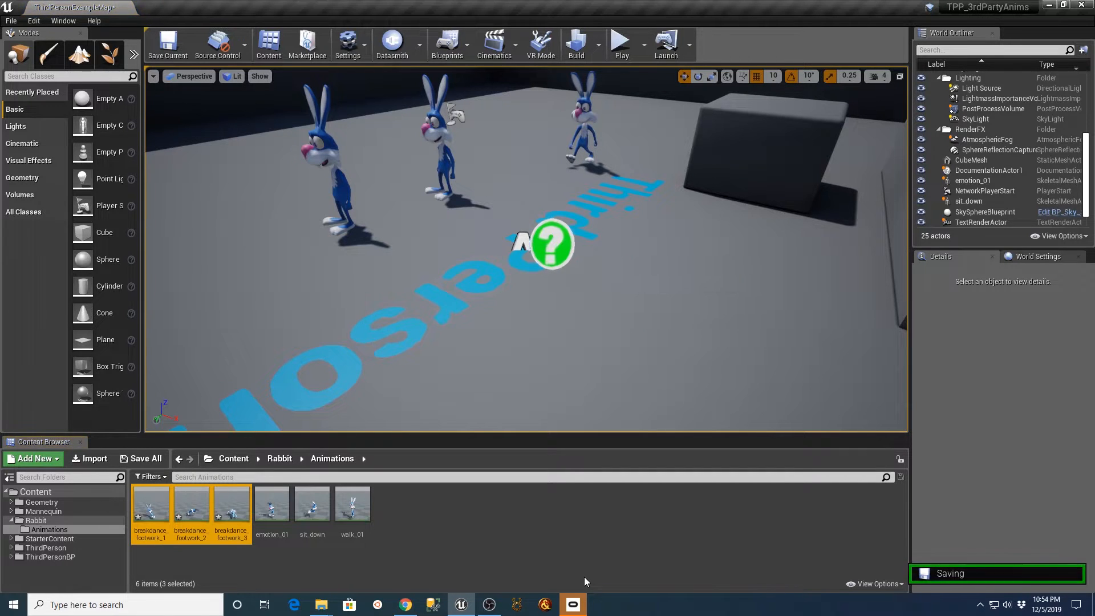
Place the three breakdance_footwork animations together at three spots on the floor around the Third Person text.
{"action": "left_click_drag", "start_coordinate": [151, 505], "coordinate": [470, 299]}
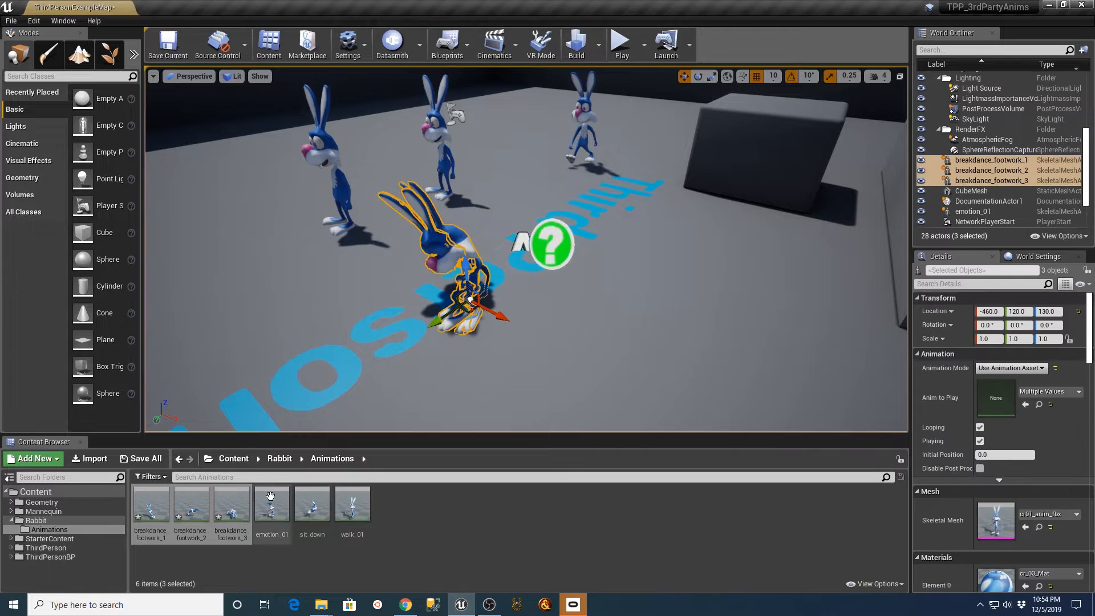
{"action": "left_click_drag", "start_coordinate": [151, 505], "coordinate": [689, 335]}
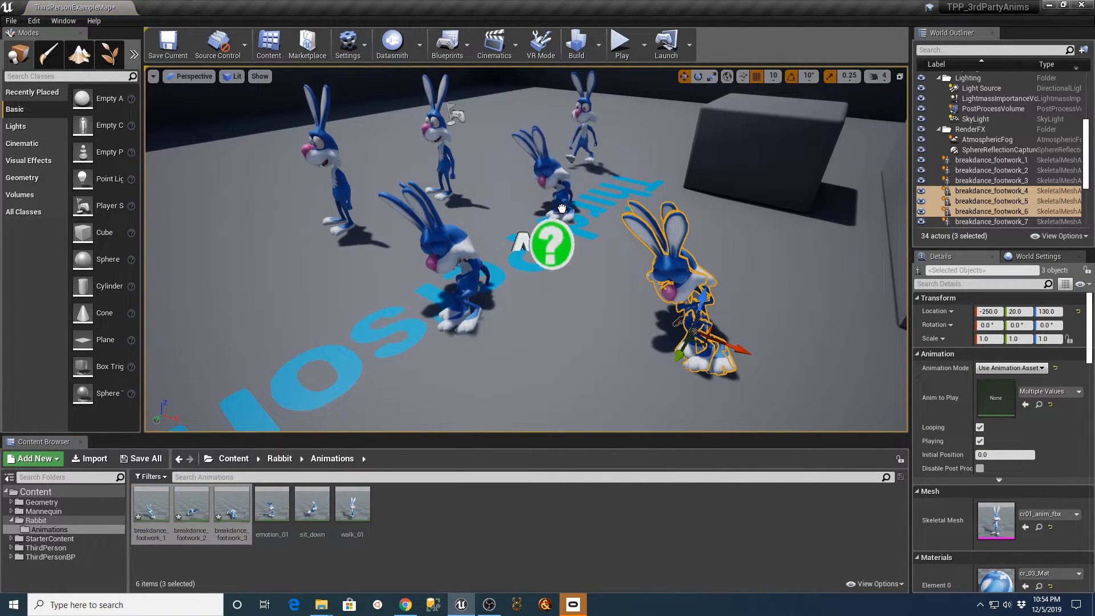
{"action": "left_click", "coordinate": [571, 217]}
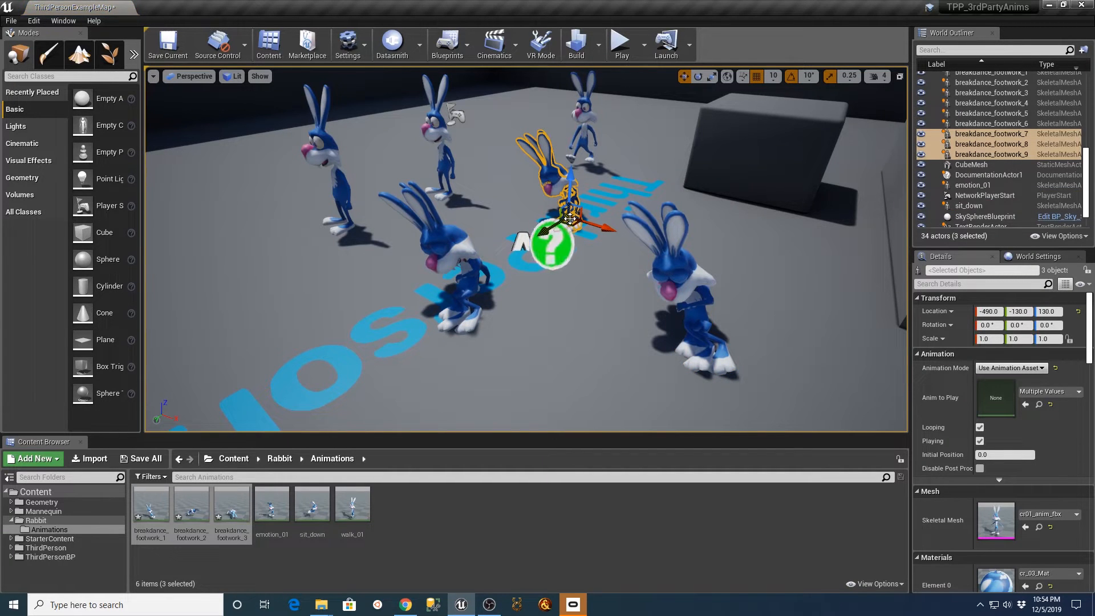
Play the level, run the mannequin past the breakdancing rabbits to view them, and stop the session.
{"action": "left_click", "coordinate": [622, 43]}
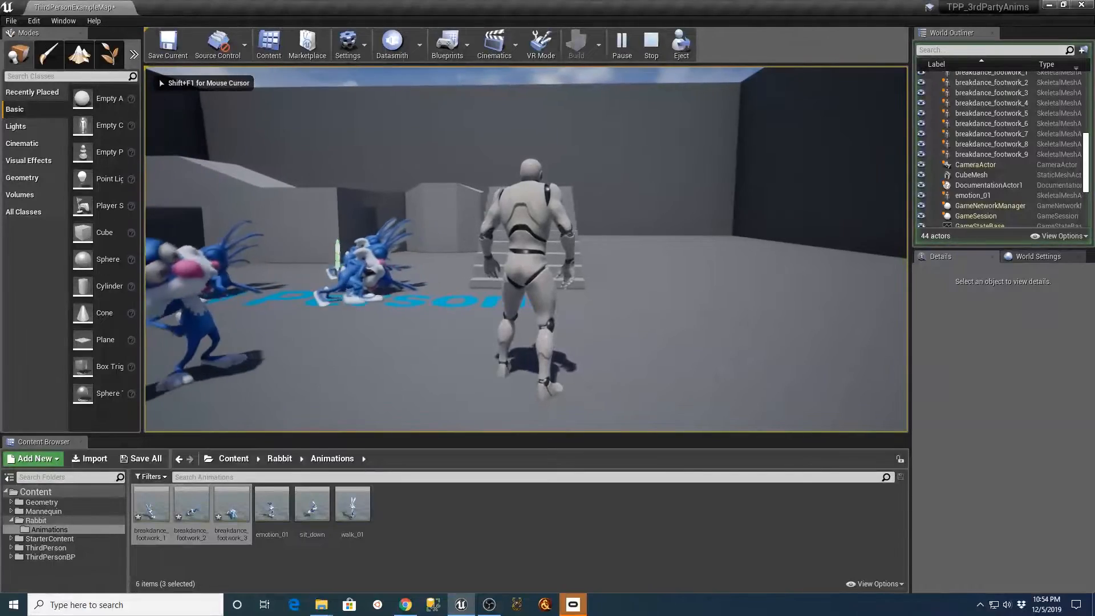
{"action": "key", "text": "w"}
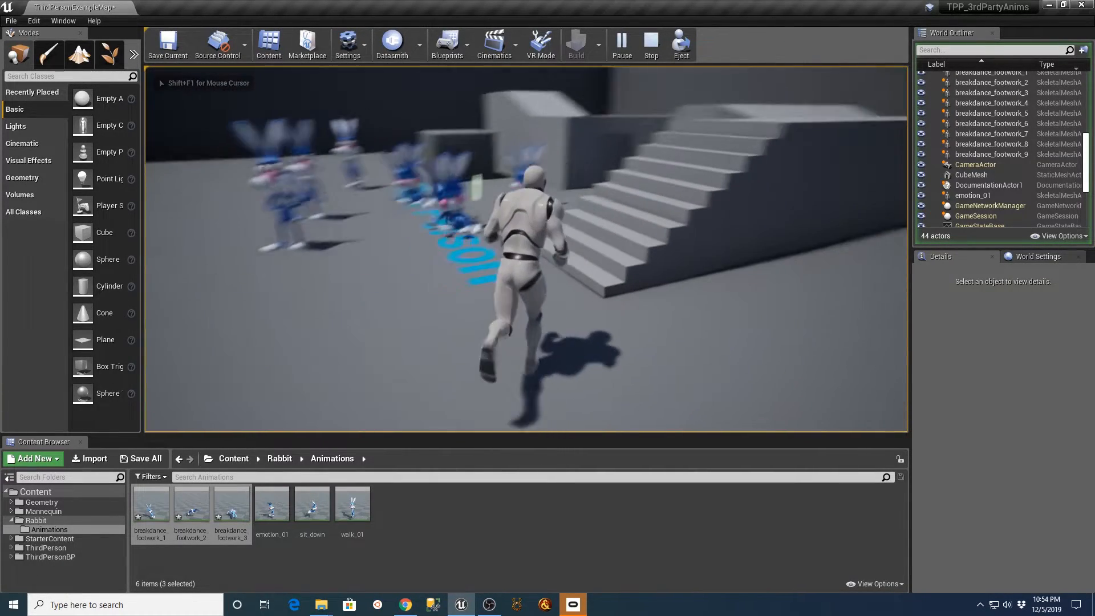
{"action": "key", "text": "Escape"}
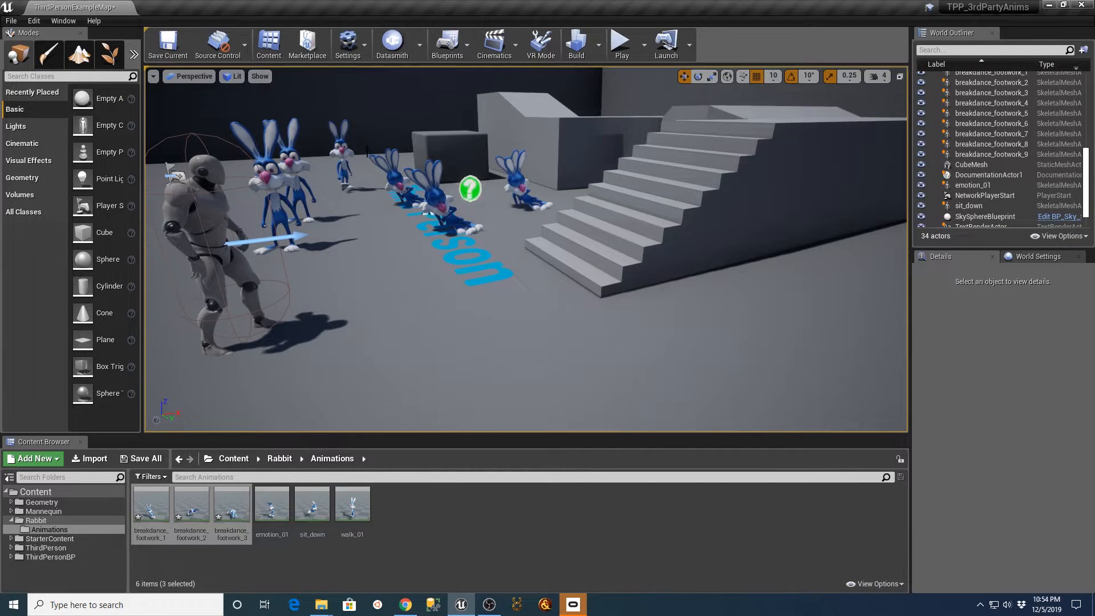
Preview the breakdance_footwork_3 and breakdance_footwork_2 animations one after the other, closing each editor.
{"action": "double_click", "coordinate": [231, 504]}
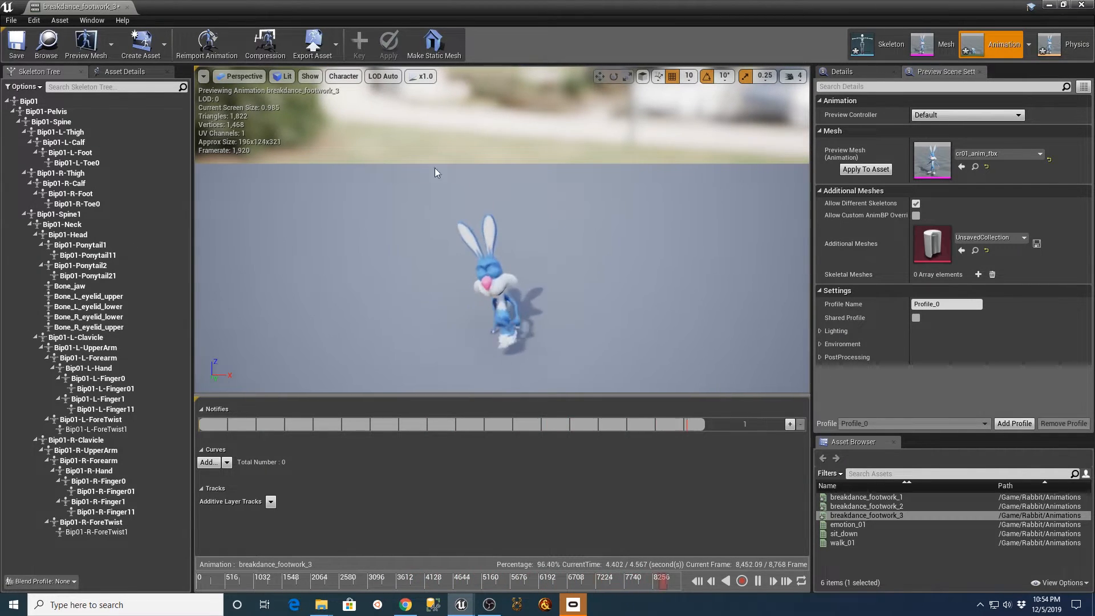
{"action": "left_click", "coordinate": [127, 6]}
{"action": "left_click", "coordinate": [190, 502]}
{"action": "double_click", "coordinate": [190, 502]}
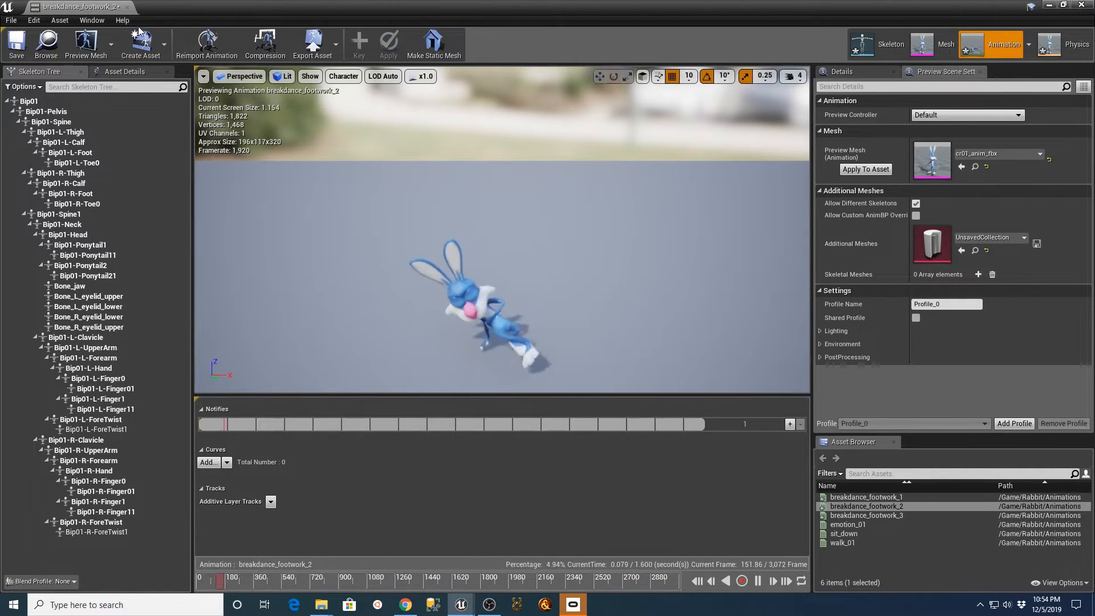
{"action": "left_click", "coordinate": [126, 7]}
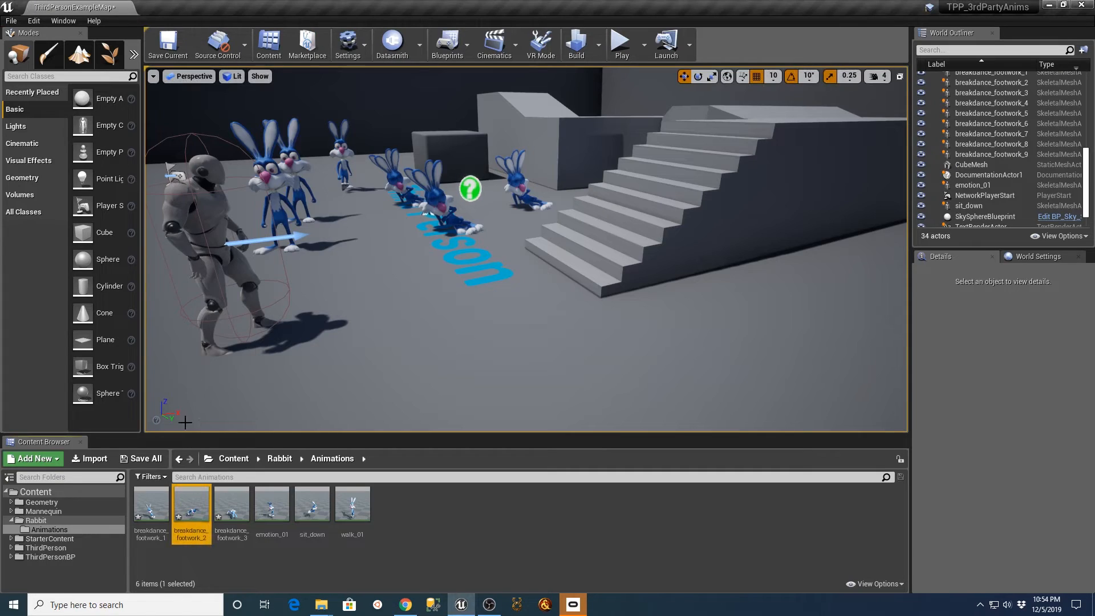
Open breakdance_footwork_1, check the rabbit's face up close, and set the paused animation to frame 0.
{"action": "double_click", "coordinate": [151, 510]}
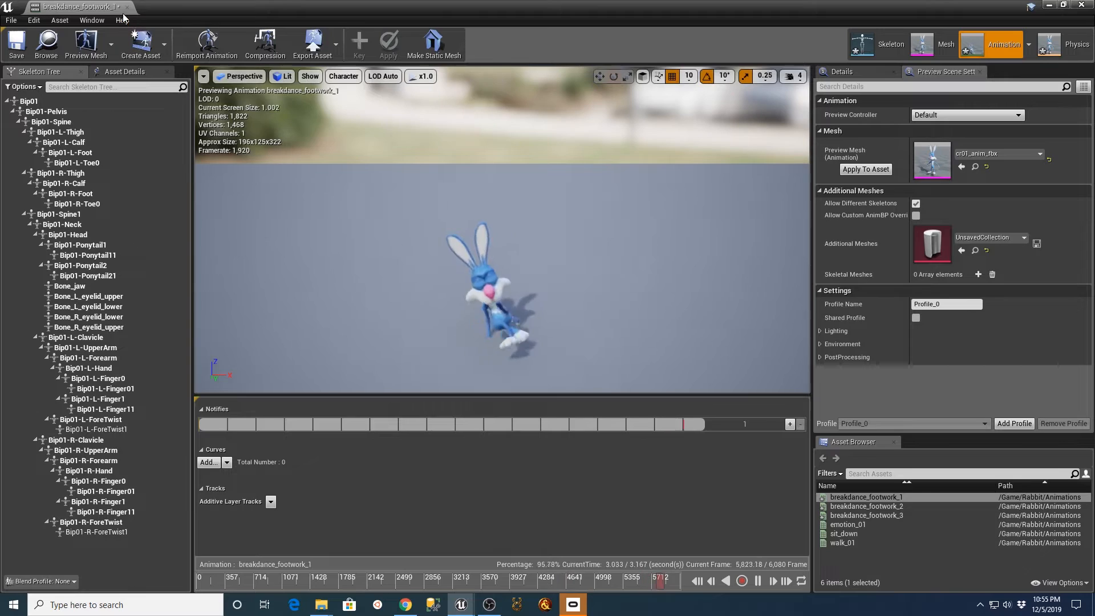
{"action": "scroll", "coordinate": [554, 316], "scroll_direction": "up", "scroll_amount": 3}
{"action": "scroll", "coordinate": [497, 332], "scroll_direction": "up", "scroll_amount": 2}
{"action": "scroll", "coordinate": [497, 332], "scroll_direction": "down", "scroll_amount": 3}
{"action": "right_click_drag", "start_coordinate": [497, 332], "coordinate": [498, 328]}
{"action": "scroll", "coordinate": [573, 306], "scroll_direction": "down", "scroll_amount": 3}
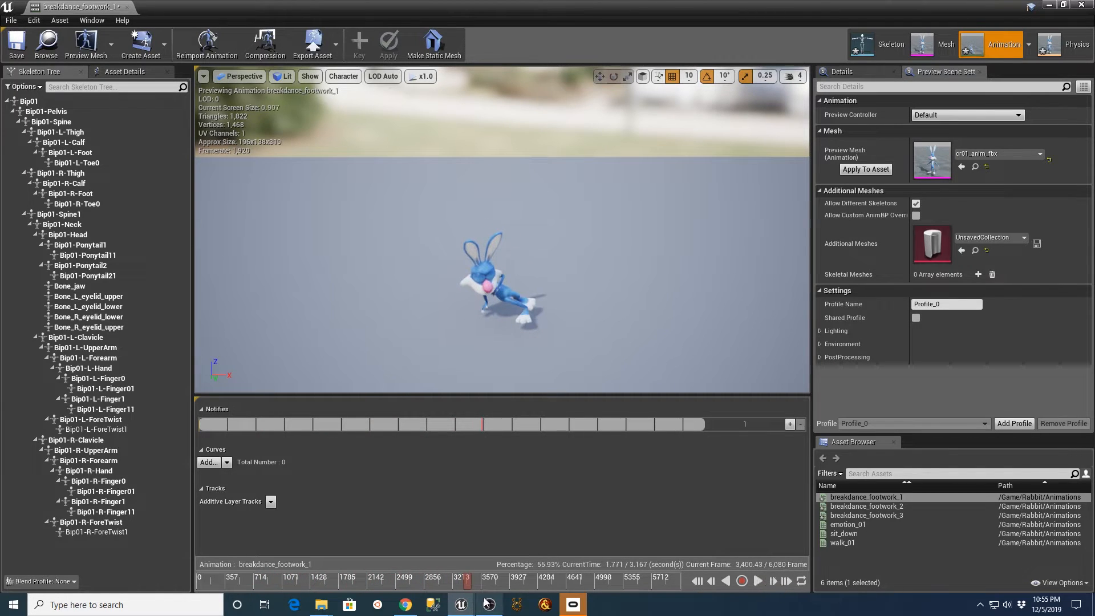
{"action": "left_click_drag", "start_coordinate": [469, 583], "coordinate": [177, 582]}
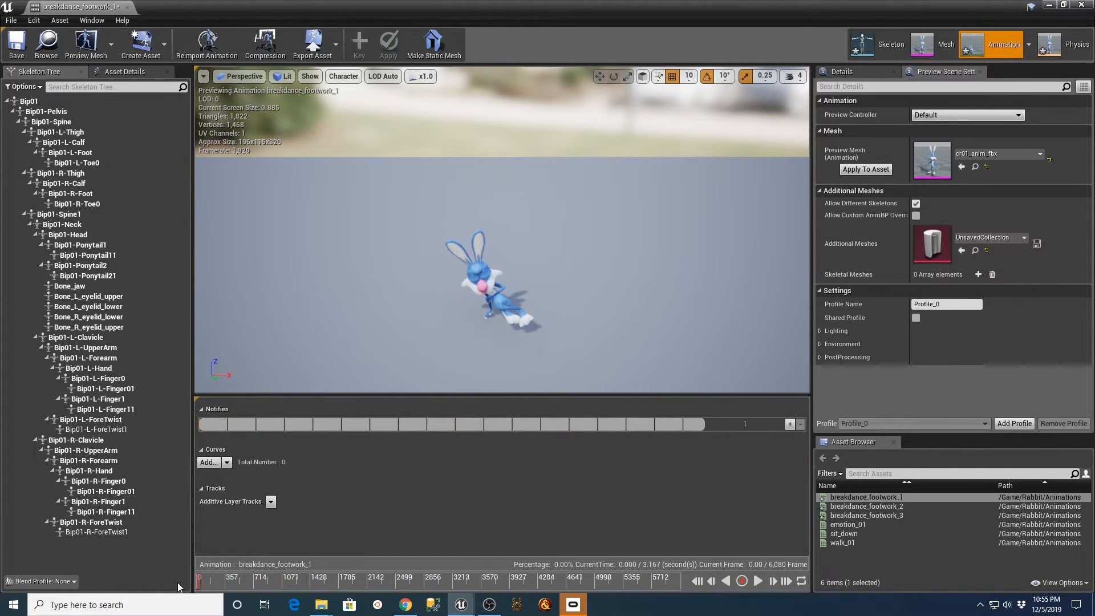
Rotate Bone_L_eyelid_upper to raise the rabbit's left upper eyelid at frame 0, then key and apply the pose.
{"action": "scroll", "coordinate": [460, 321], "scroll_direction": "up", "scroll_amount": 3}
{"action": "right_click_drag", "start_coordinate": [459, 320], "coordinate": [454, 299]}
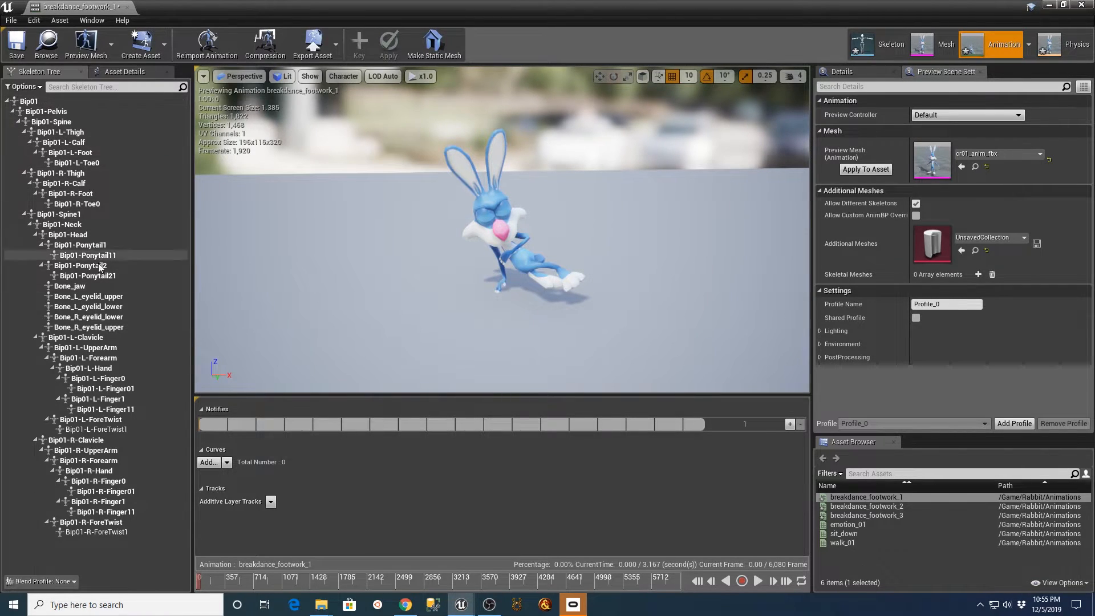
{"action": "left_click", "coordinate": [86, 297]}
{"action": "left_click", "coordinate": [91, 307]}
{"action": "left_click", "coordinate": [102, 317]}
{"action": "left_click", "coordinate": [96, 297]}
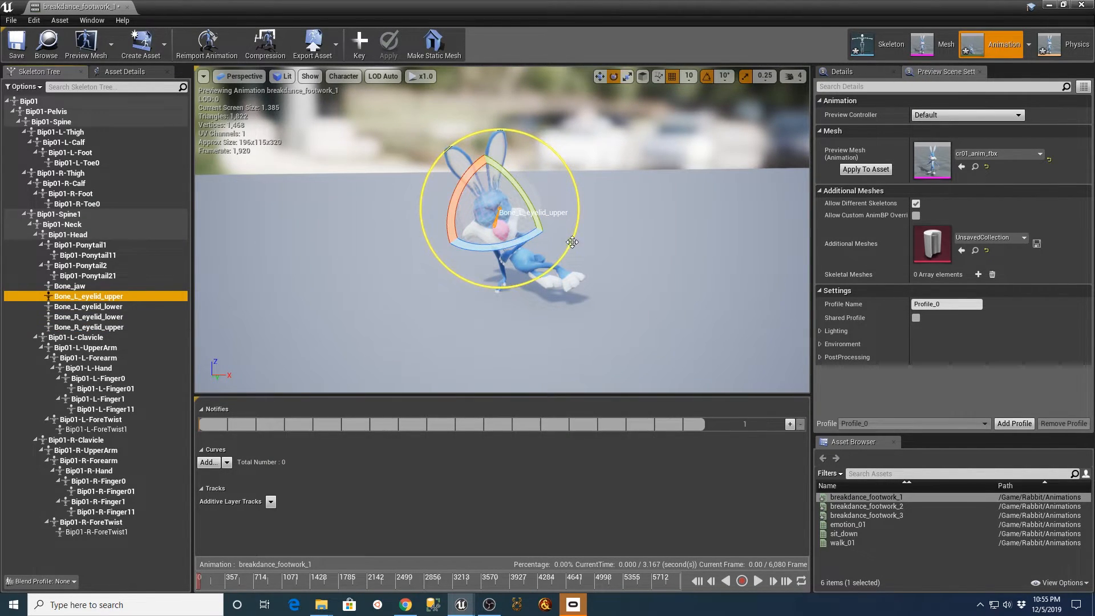
{"action": "left_click_drag", "start_coordinate": [530, 198], "coordinate": [531, 203]}
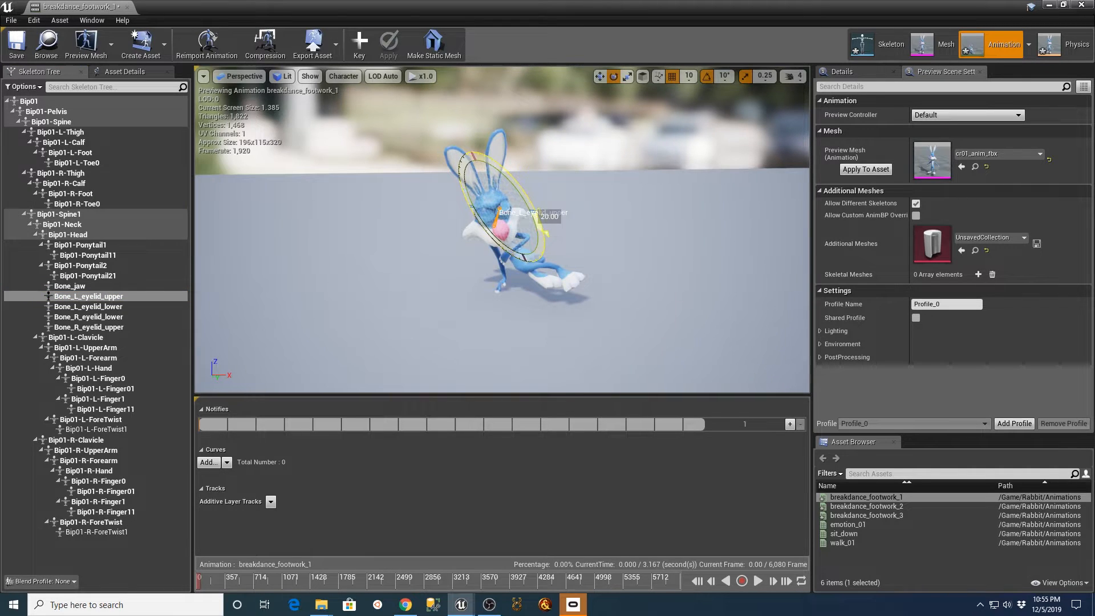
{"action": "left_click_drag", "start_coordinate": [529, 198], "coordinate": [528, 196]}
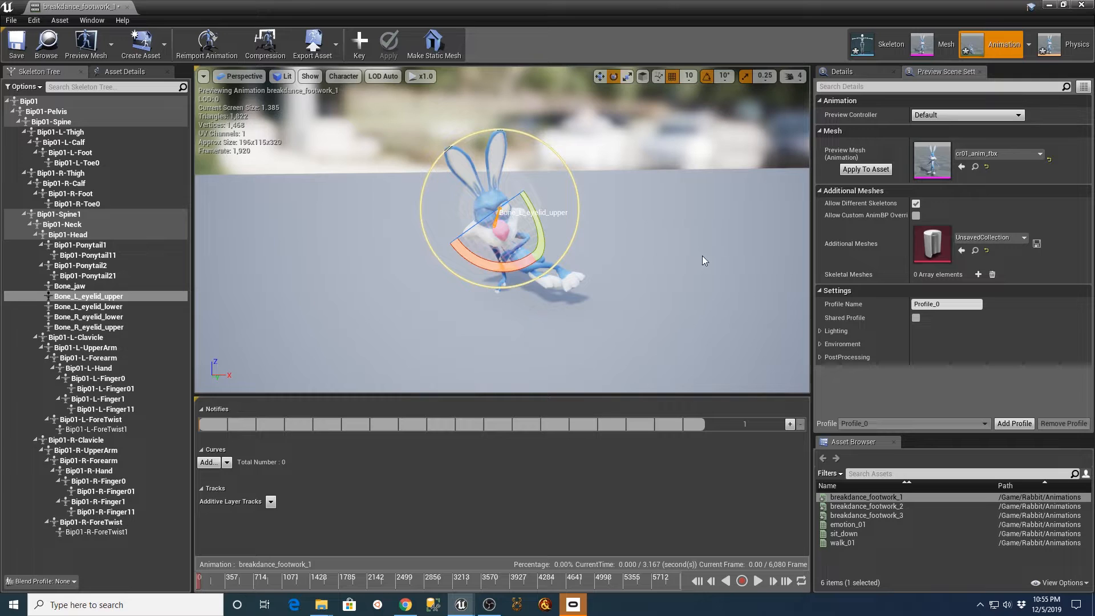
{"action": "left_click", "coordinate": [359, 45]}
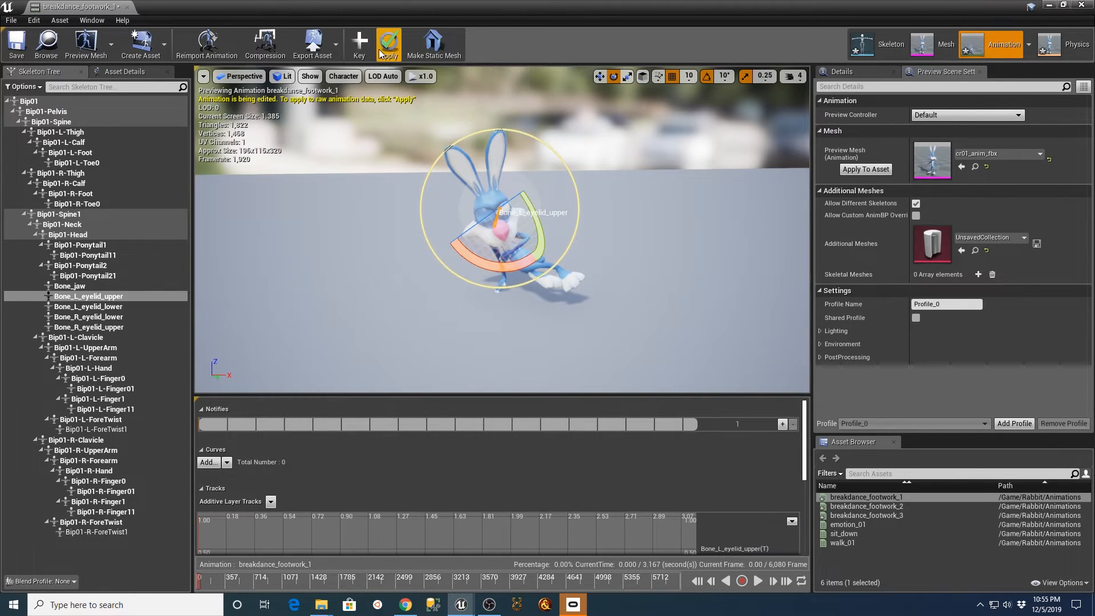
{"action": "left_click", "coordinate": [385, 51]}
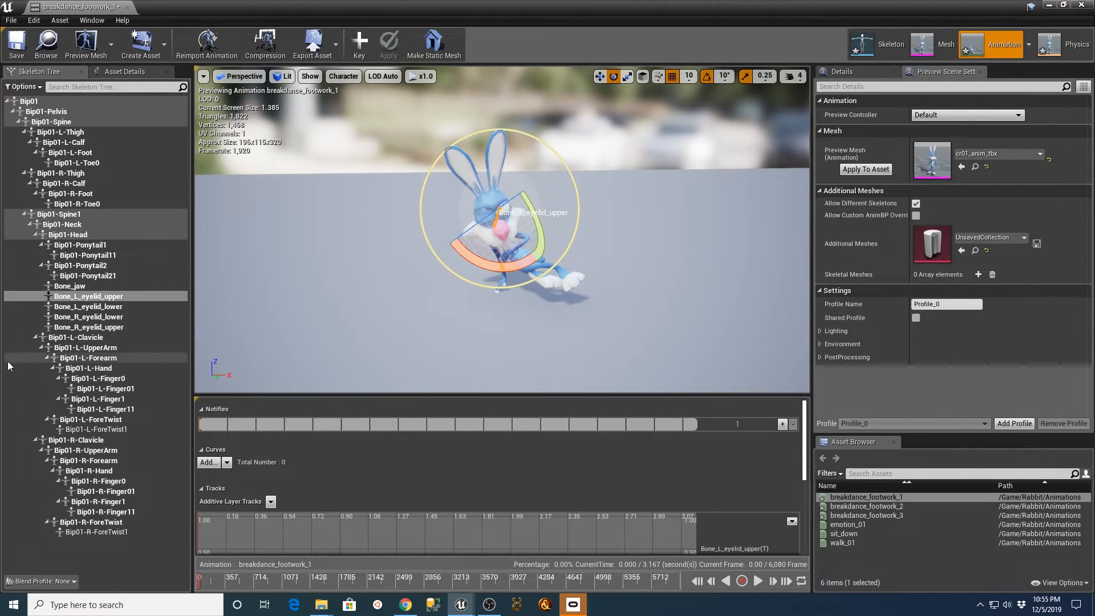
Rotate Bone_L_eyelid_lower to open the rabbit's left lower eyelid at frame 0, key and apply the pose, and clear the bone selection.
{"action": "left_click", "coordinate": [88, 306]}
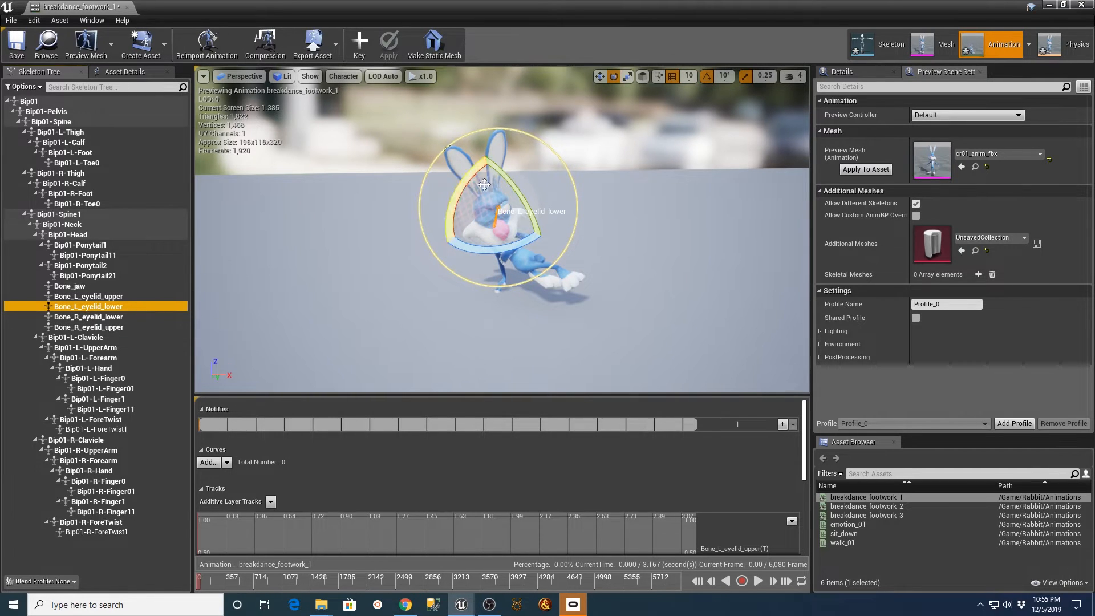
{"action": "left_click_drag", "start_coordinate": [506, 177], "coordinate": [507, 178]}
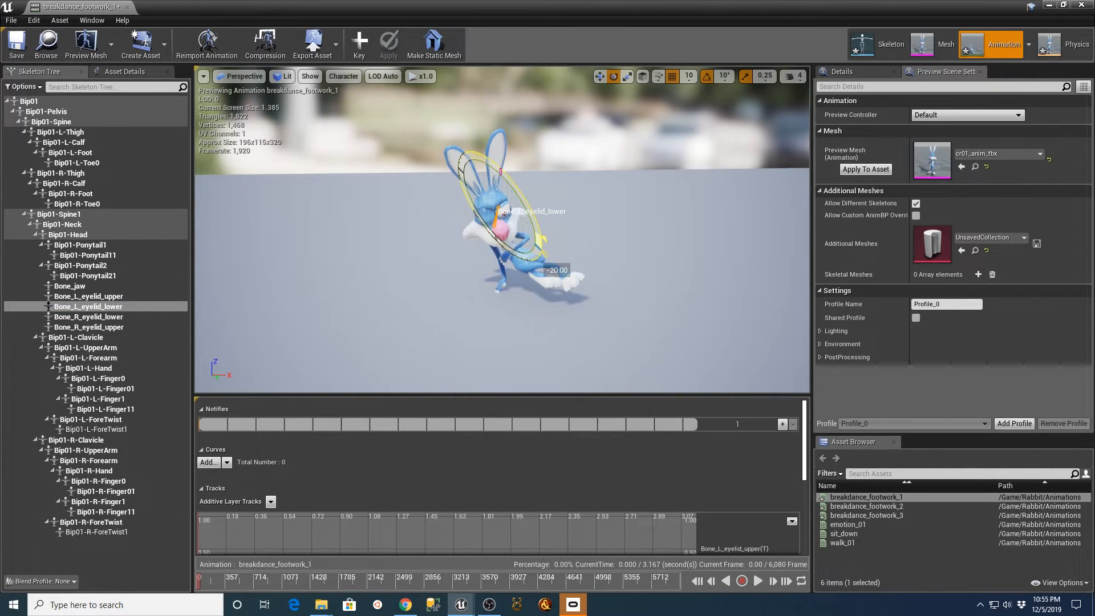
{"action": "left_click_drag", "start_coordinate": [508, 178], "coordinate": [376, 113]}
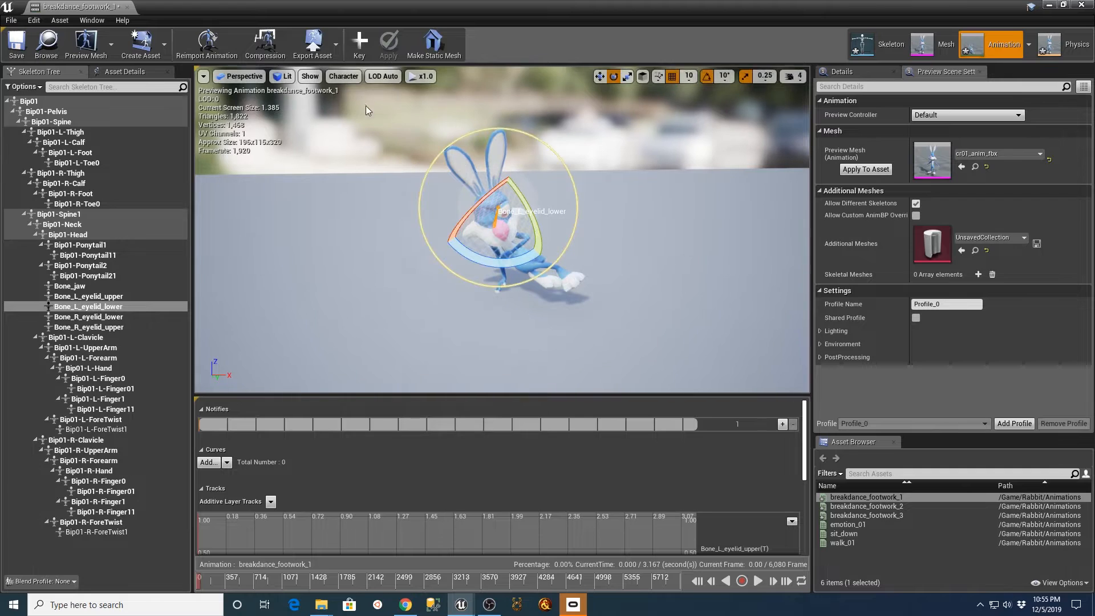
{"action": "left_click", "coordinate": [359, 42]}
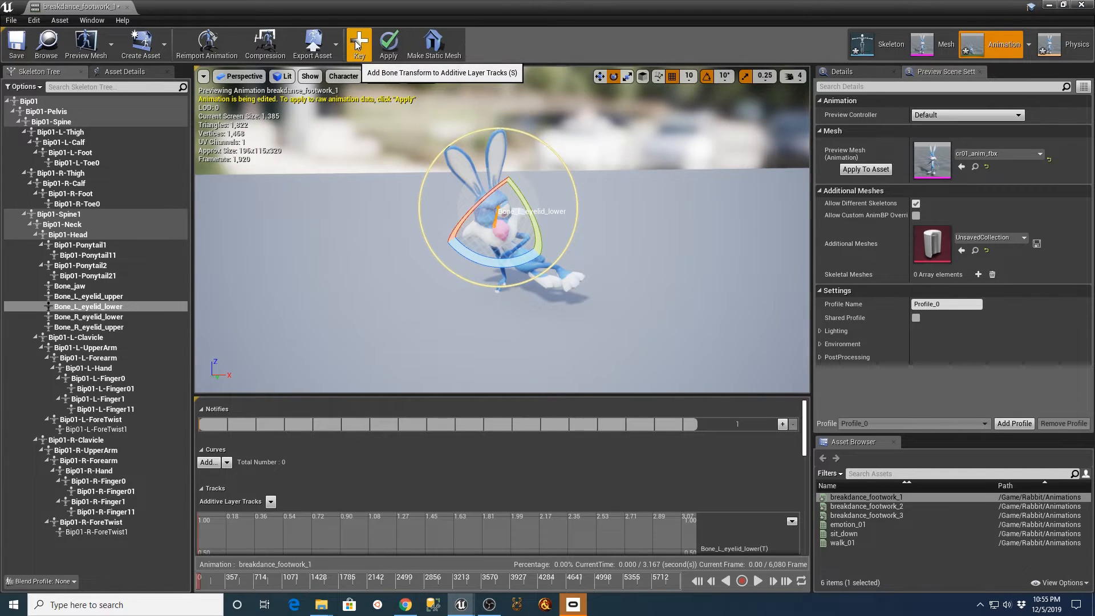
{"action": "left_click", "coordinate": [386, 46]}
{"action": "left_click", "coordinate": [671, 218]}
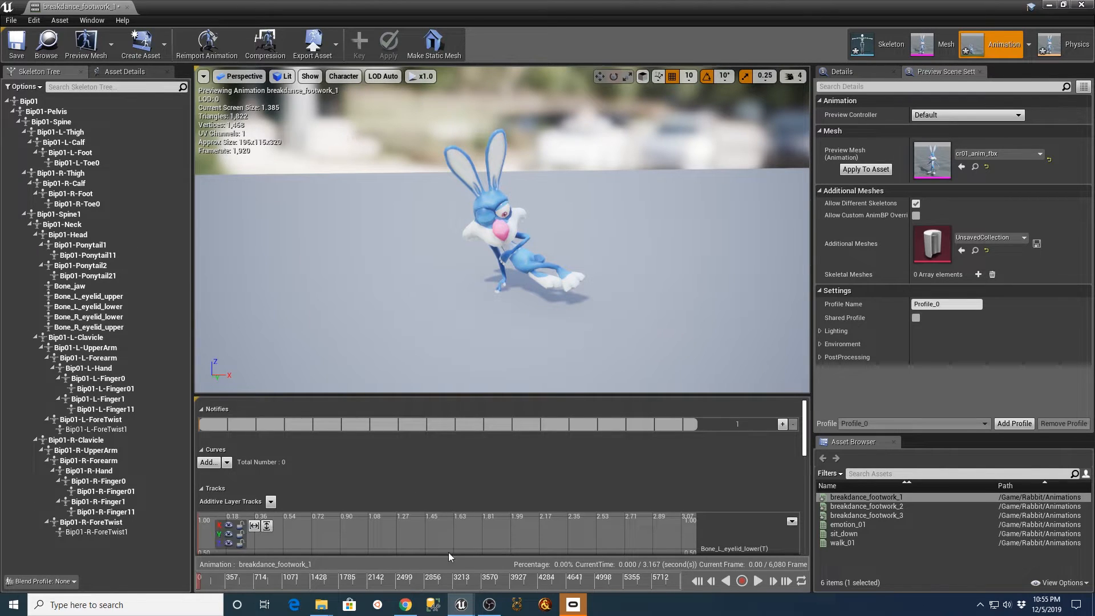
Play breakdance_footwork_1 to check the opened left eye, pause it, and return the animation to frame 0.
{"action": "left_click", "coordinate": [757, 580]}
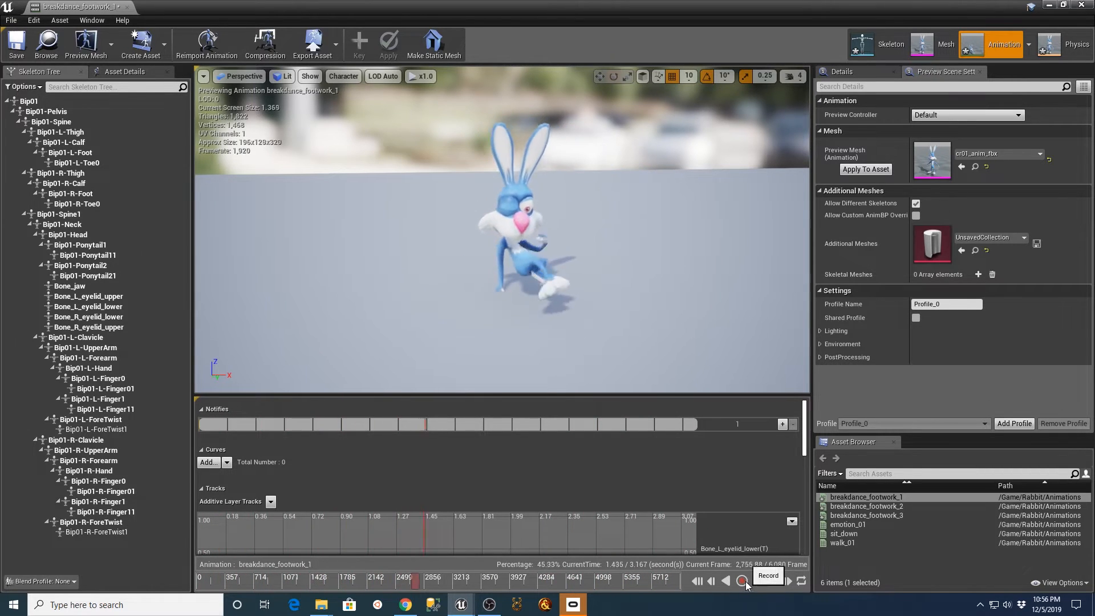
{"action": "left_click", "coordinate": [759, 580]}
{"action": "left_click_drag", "start_coordinate": [520, 588], "coordinate": [187, 595]}
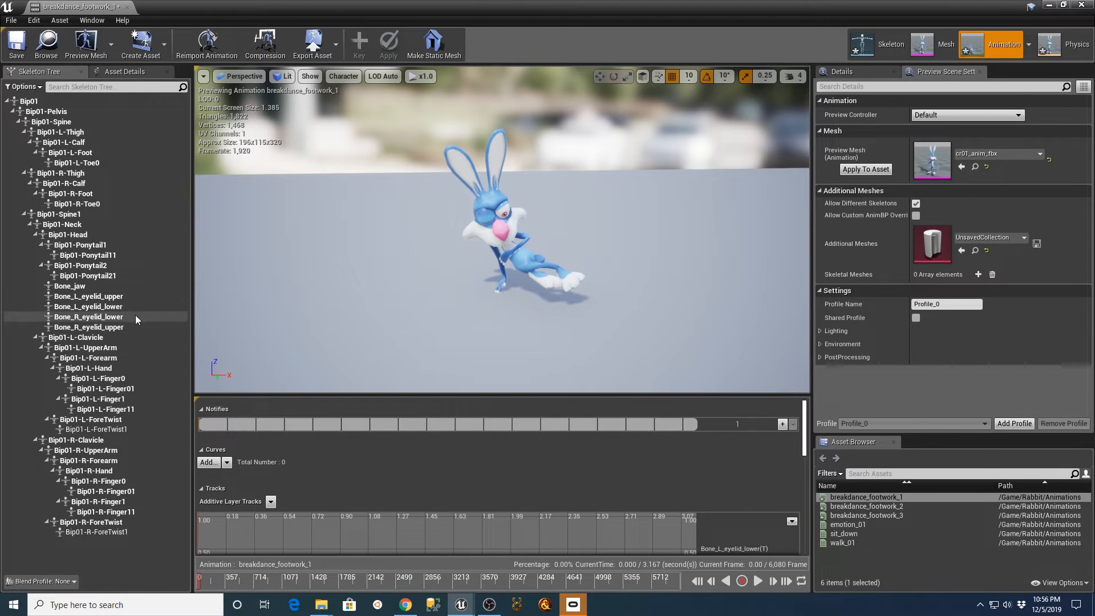
Rotate Bone_R_eyelid_lower to open the rabbit's right lower eyelid at frame 0, and key and apply the pose.
{"action": "left_click", "coordinate": [85, 317]}
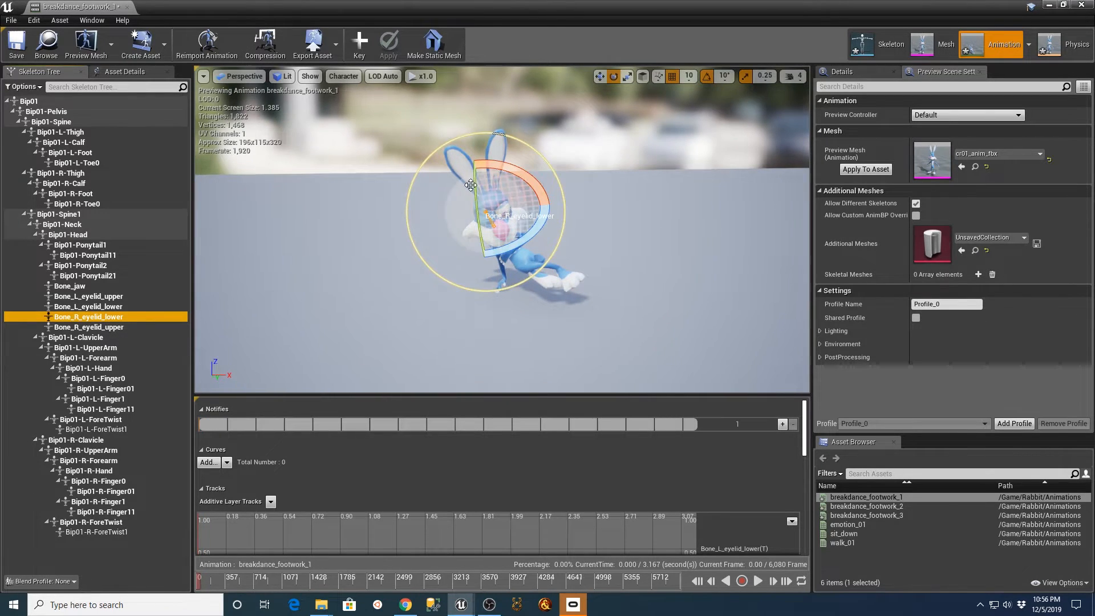
{"action": "left_click_drag", "start_coordinate": [473, 187], "coordinate": [454, 197]}
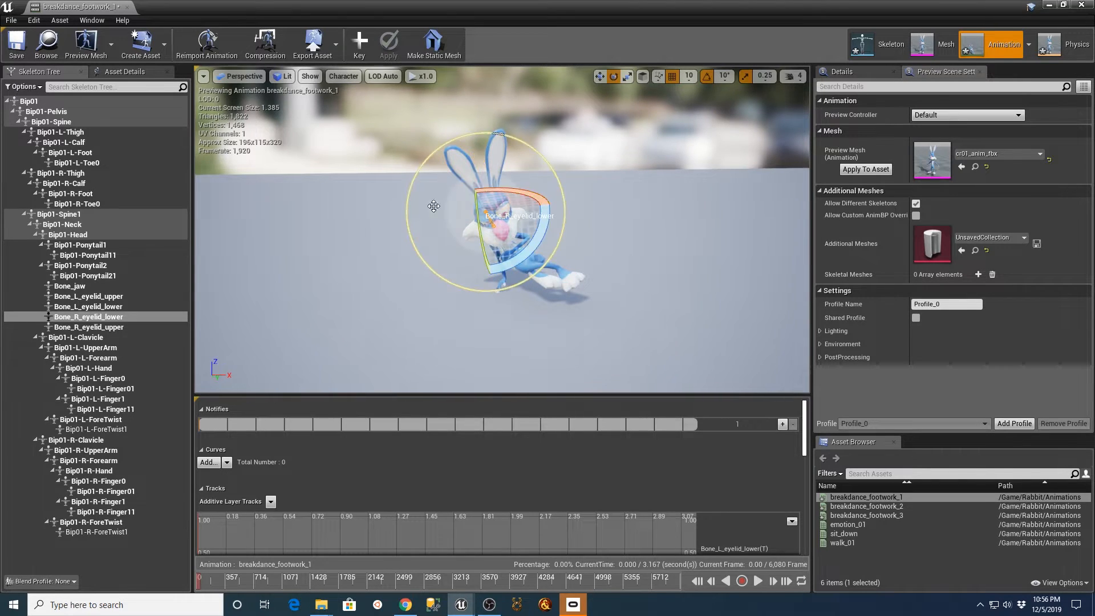
{"action": "left_click", "coordinate": [97, 326]}
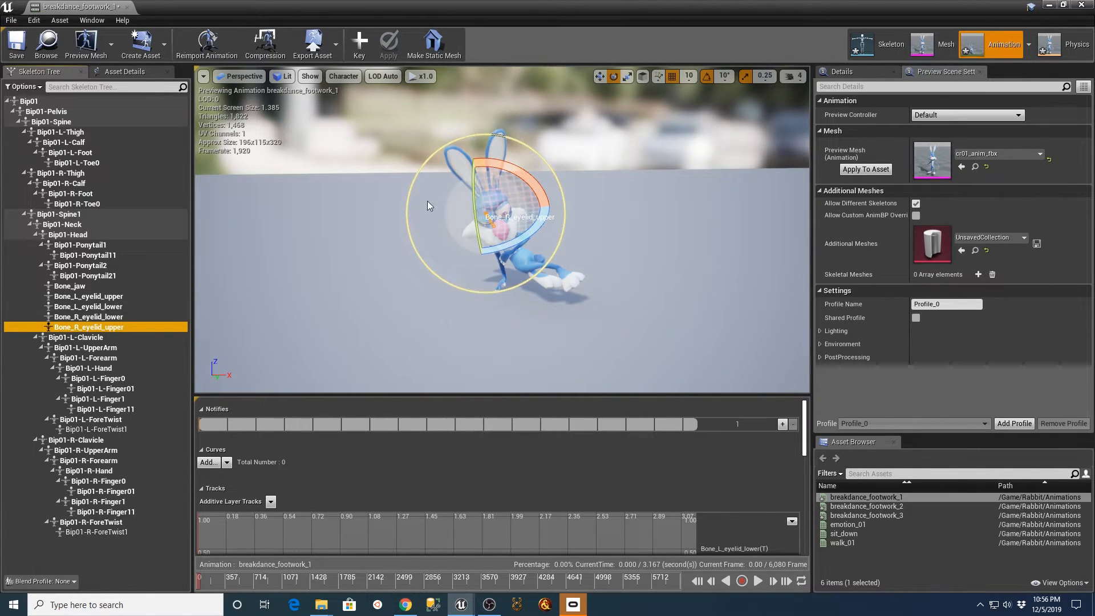
{"action": "left_click", "coordinate": [94, 316]}
{"action": "left_click", "coordinate": [358, 51]}
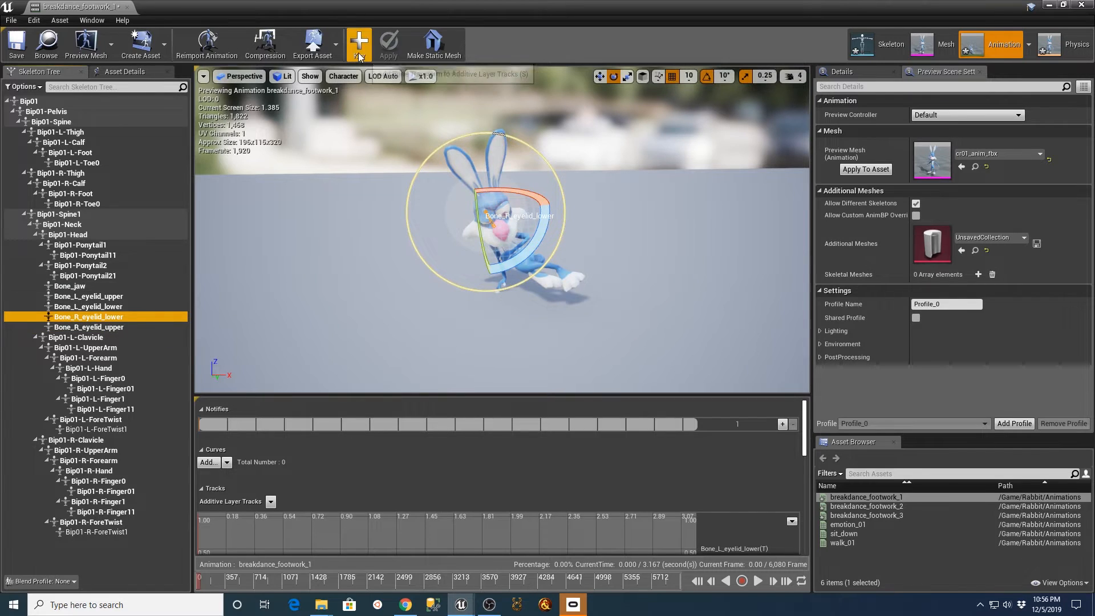
{"action": "left_click", "coordinate": [385, 49]}
Rotate Bone_R_eyelid_upper to raise the rabbit's right upper eyelid at frame 0, and save the animation.
{"action": "left_click", "coordinate": [82, 327]}
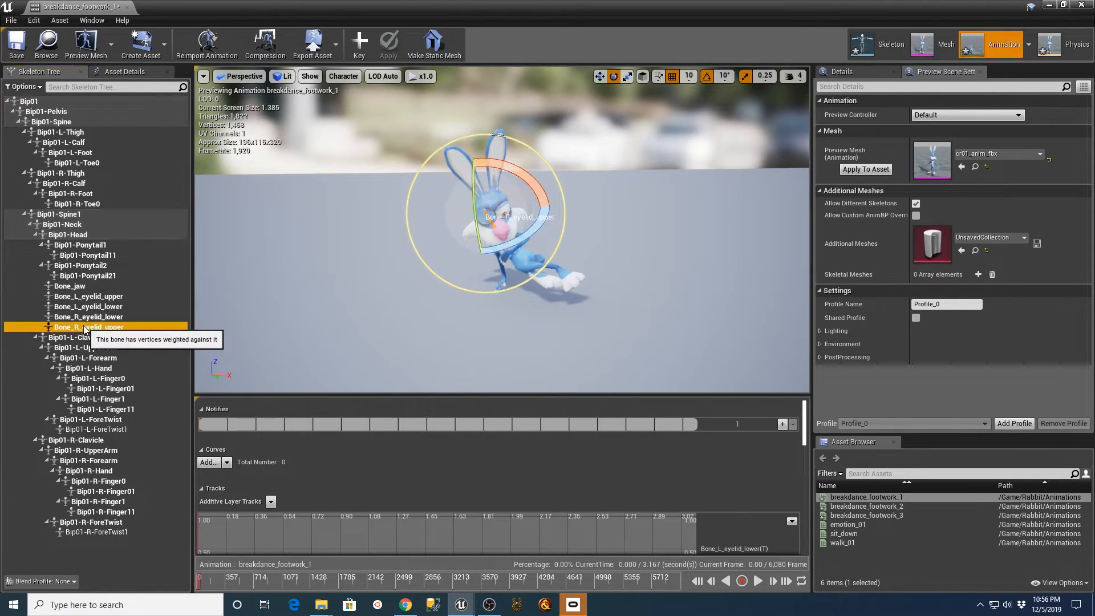
{"action": "left_click_drag", "start_coordinate": [474, 213], "coordinate": [474, 212]}
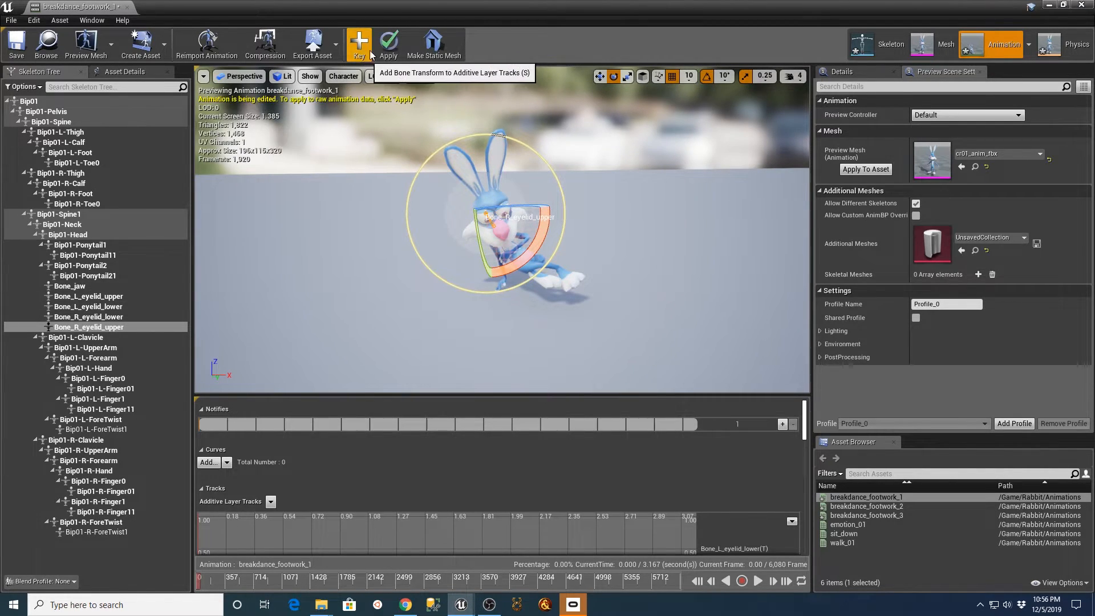
{"action": "left_click", "coordinate": [10, 50]}
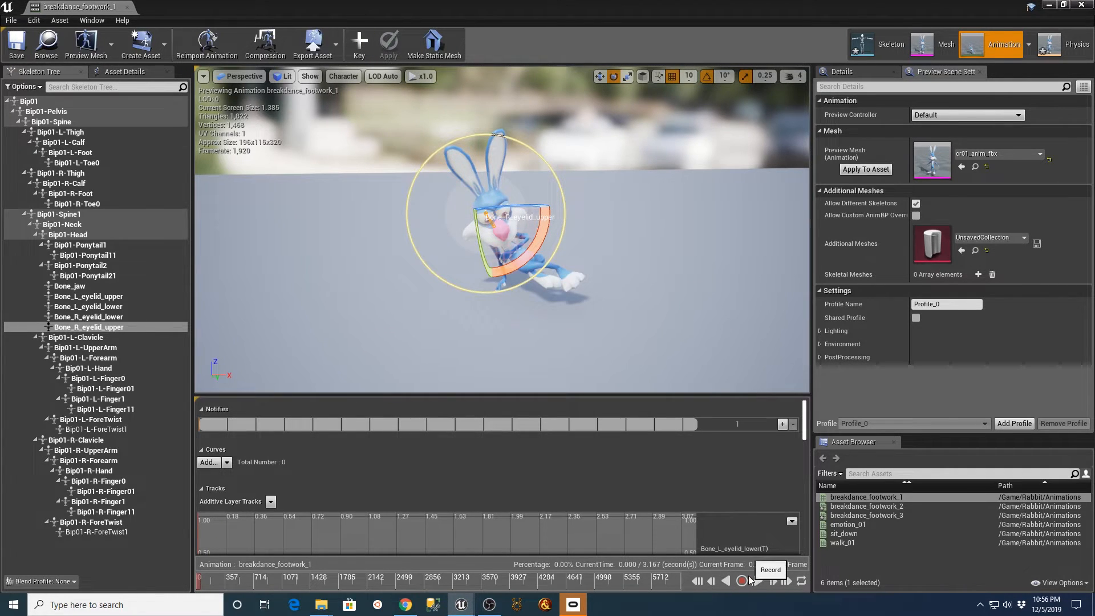
Play the breakdance_footwork_1 animation to check both eyes and return to the level editor.
{"action": "left_click", "coordinate": [757, 581]}
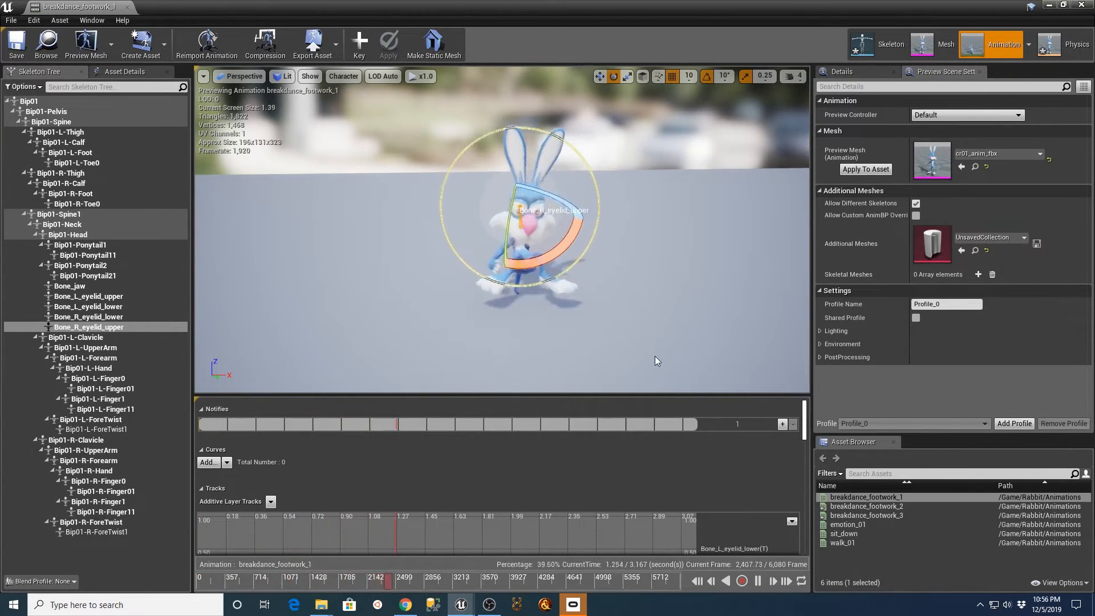
{"action": "left_click", "coordinate": [29, 101]}
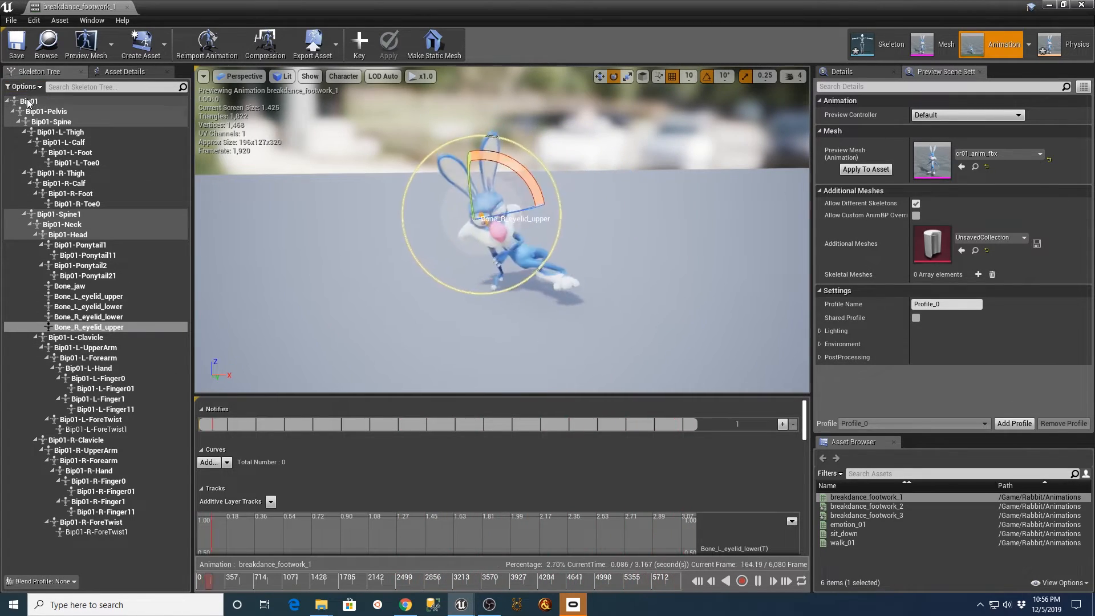
{"action": "left_click", "coordinate": [689, 257]}
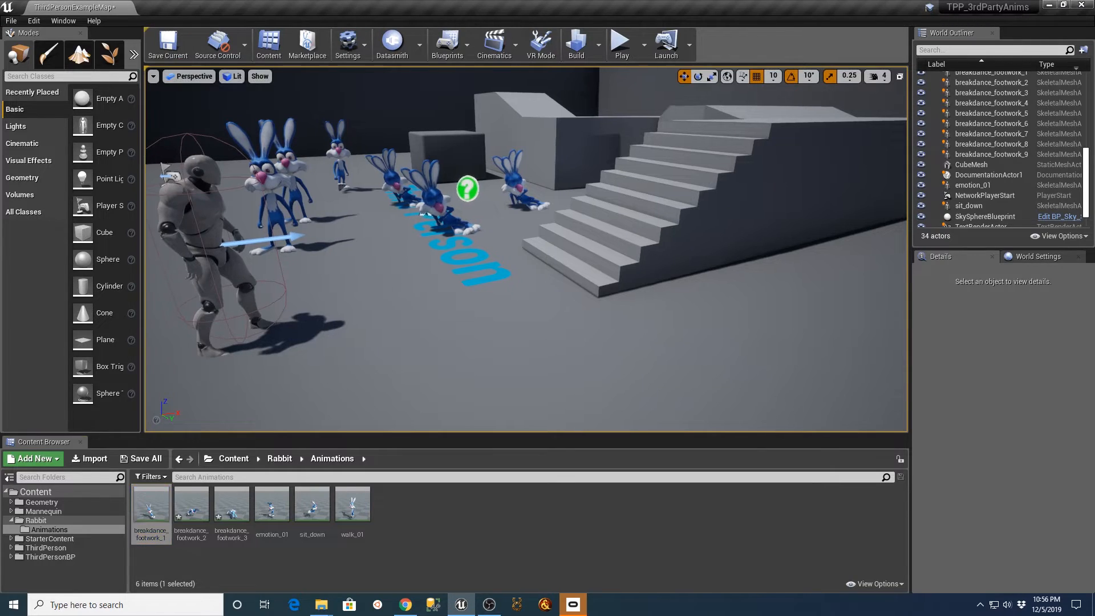
Delete all the breakdance_footwork rabbit actors, breakdance_footwork_1 through breakdance_footwork_9, from the level.
{"action": "left_click_drag", "start_coordinate": [395, 172], "coordinate": [405, 192]}
{"action": "left_click", "coordinate": [391, 188]}
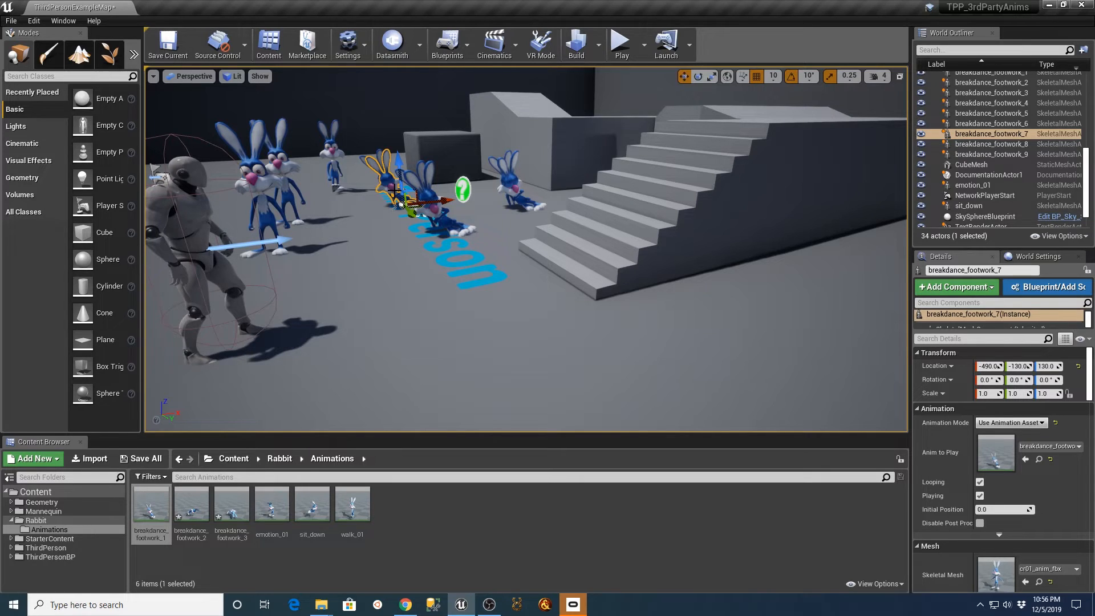
{"action": "key", "text": "Delete"}
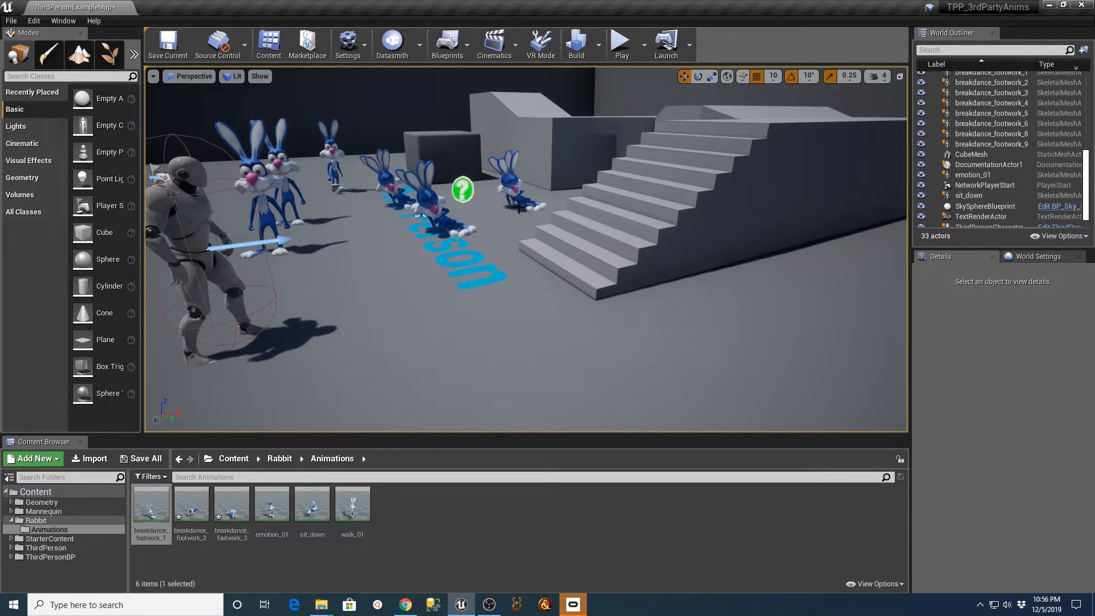
{"action": "left_click", "coordinate": [1007, 145]}
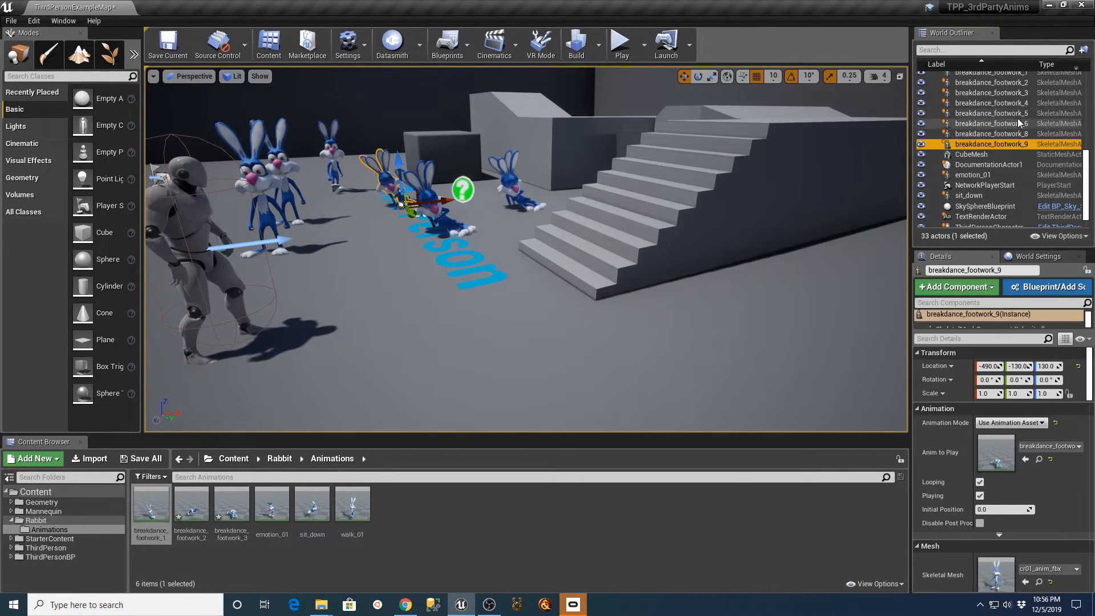
{"action": "scroll", "coordinate": [1017, 120], "scroll_direction": "up", "scroll_amount": 1}
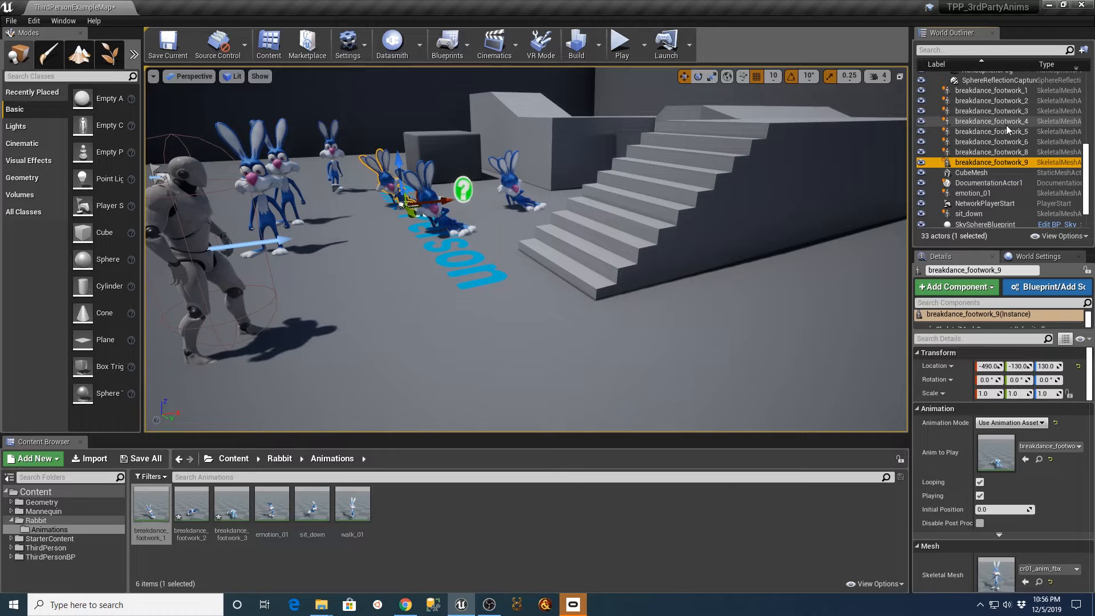
{"action": "left_click", "coordinate": [986, 92], "text": "shift"}
{"action": "key", "text": "Delete"}
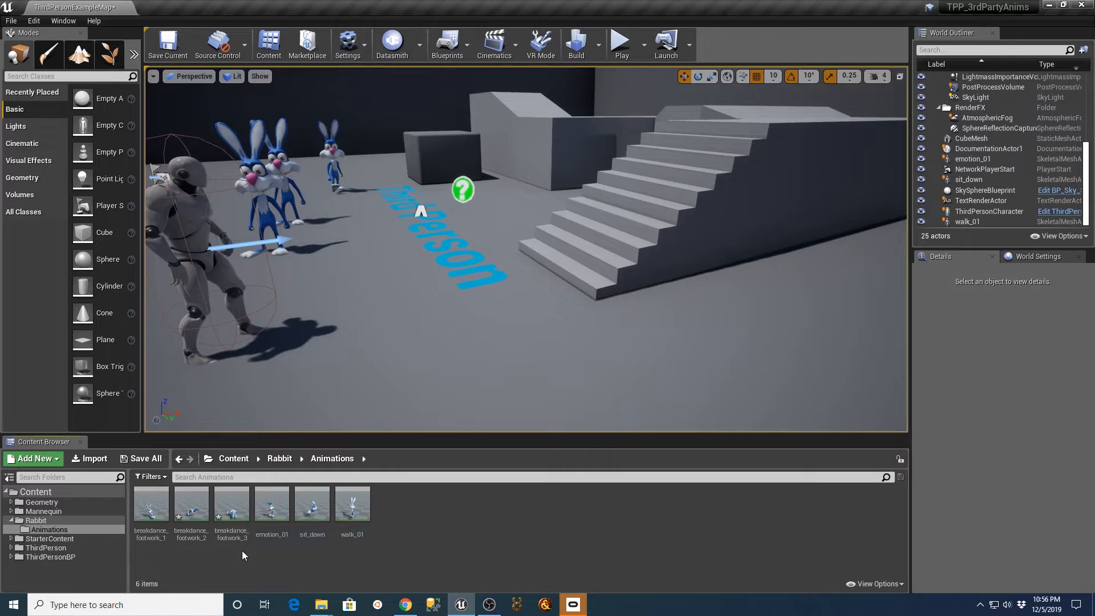
Place breakdance_footwork_1 on the floor near the stairs, and play the level to view the rabbit while running the mannequin around it.
{"action": "left_click_drag", "start_coordinate": [151, 504], "coordinate": [479, 289]}
{"action": "left_click", "coordinate": [621, 44]}
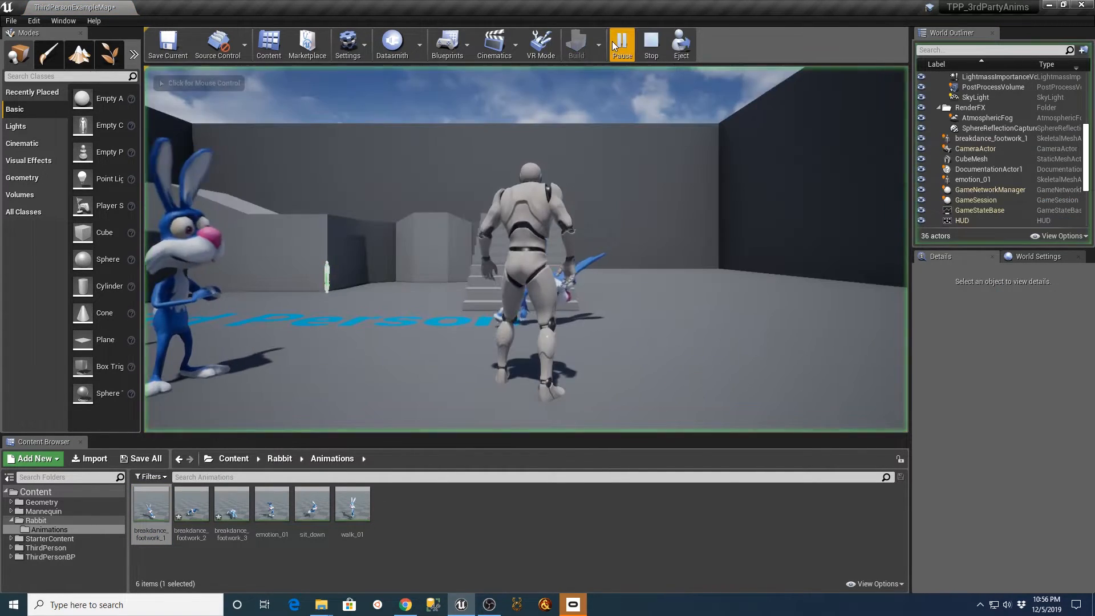
{"action": "key", "text": "w"}
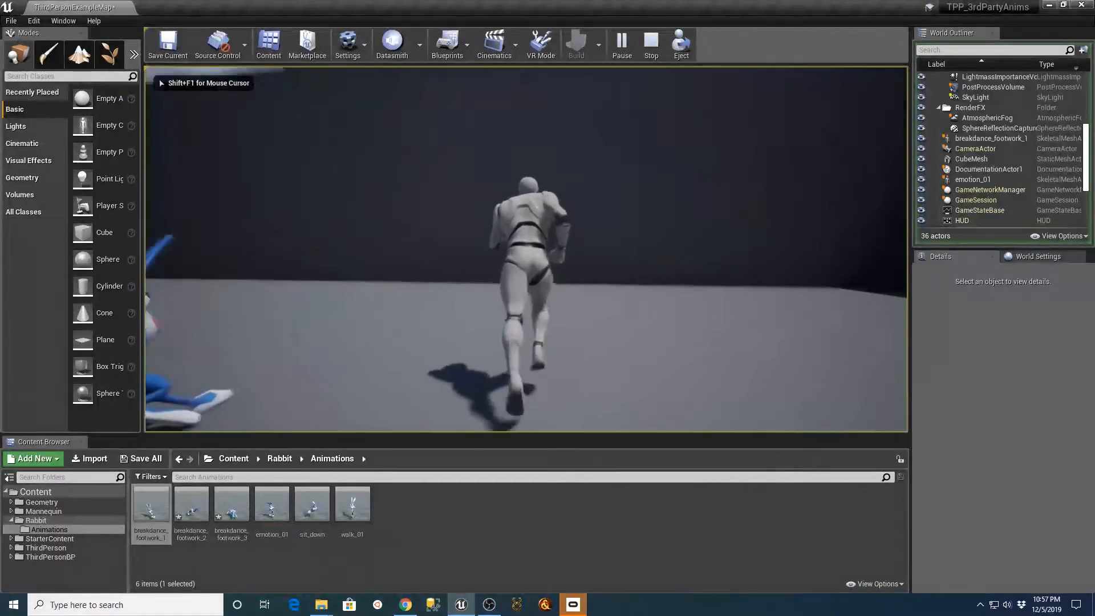
{"action": "key", "text": "w"}
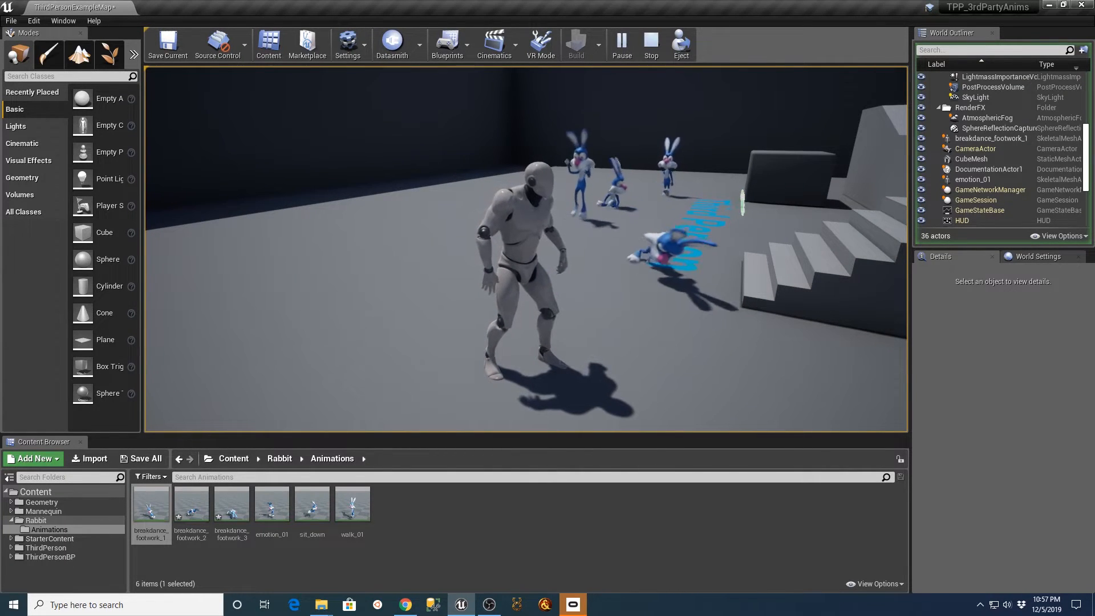
{"action": "key", "text": "Escape"}
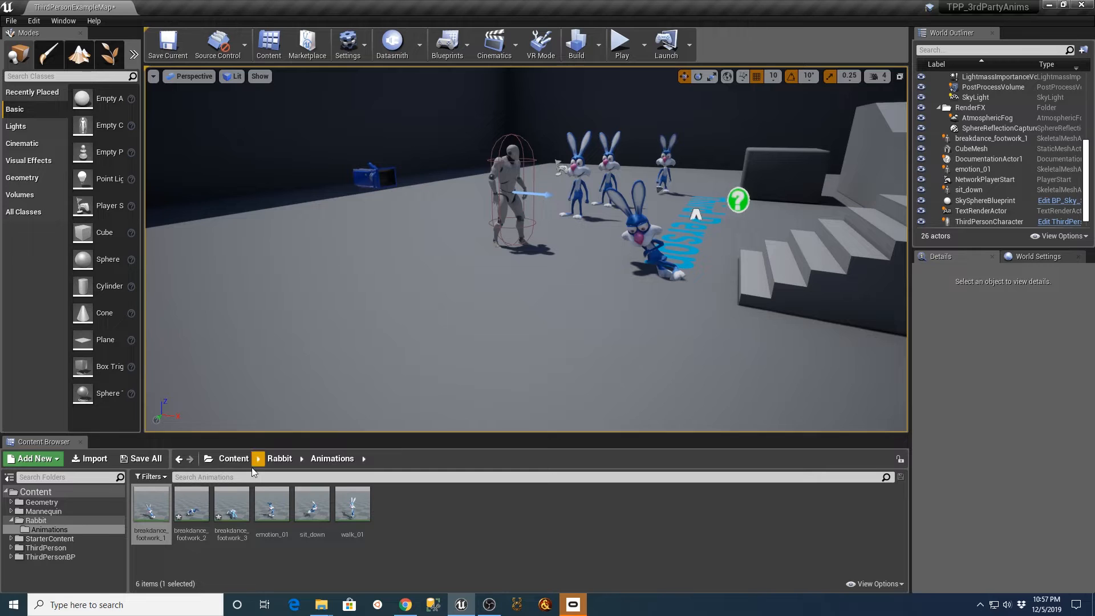
Open breakdance_footwork_1, pause the animation, and scrub it to about frame 1,195.
{"action": "double_click", "coordinate": [145, 511]}
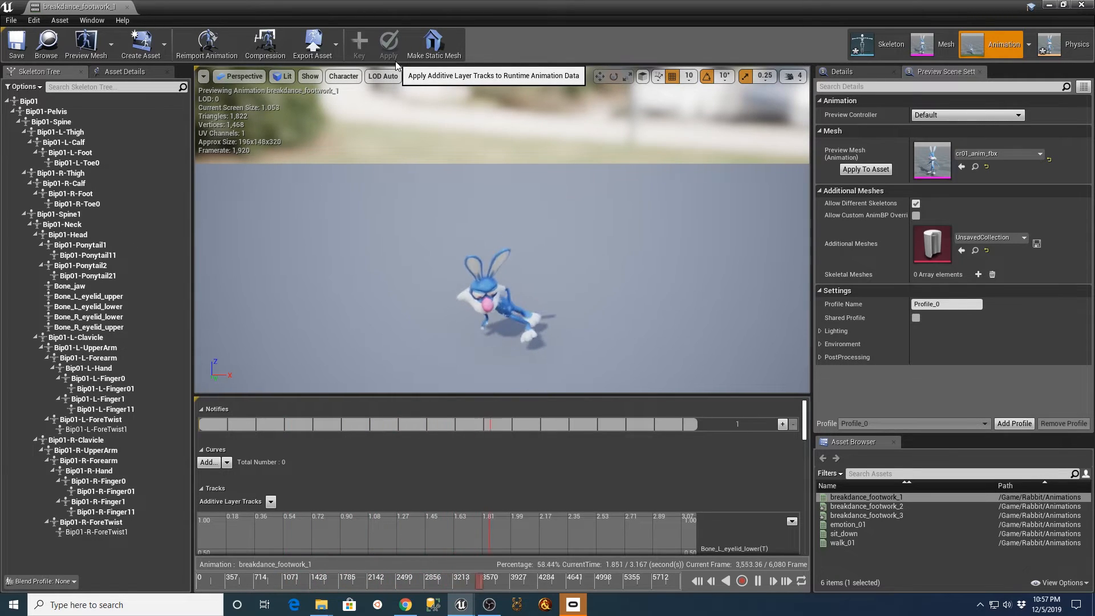
{"action": "left_click", "coordinate": [758, 581]}
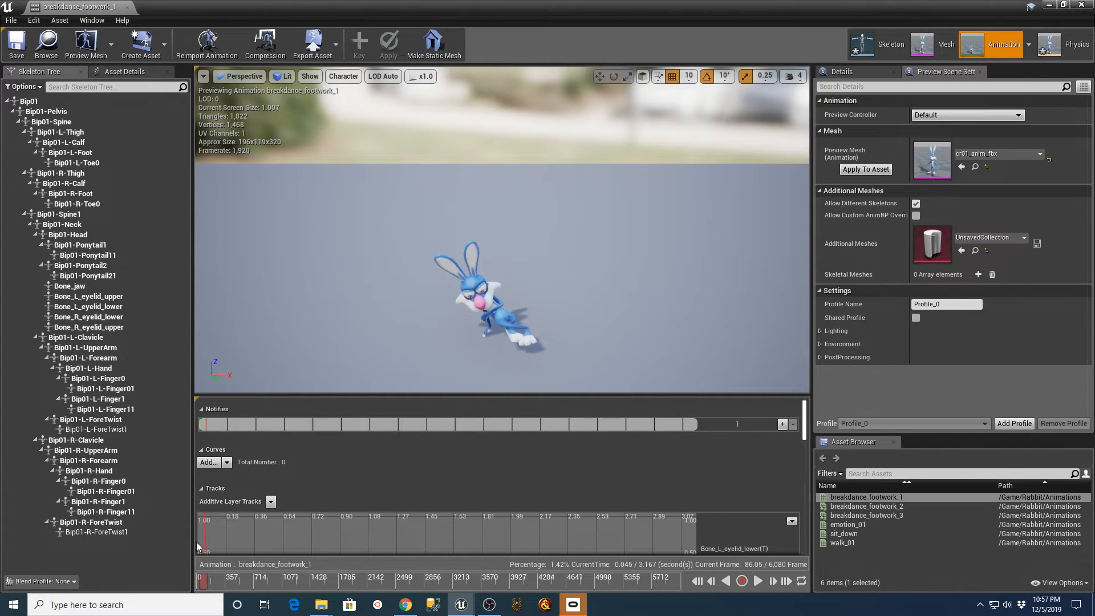
{"action": "left_click_drag", "start_coordinate": [212, 583], "coordinate": [296, 586]}
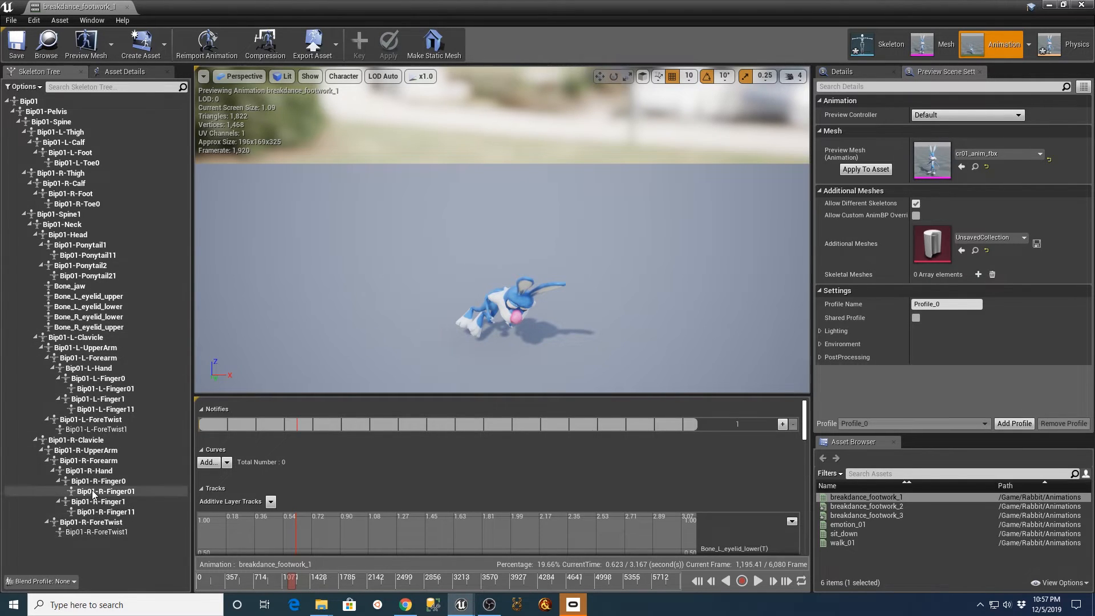
Check which bones control the rabbit's head and ears, and try rotating Bip01-Head at the current frame.
{"action": "left_click", "coordinate": [530, 278]}
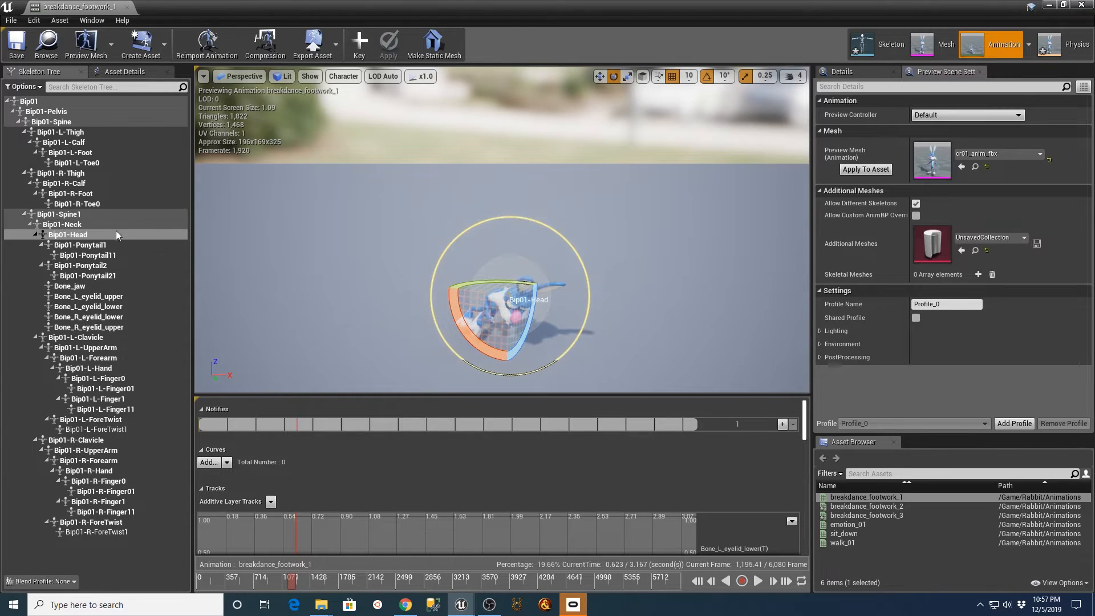
{"action": "left_click", "coordinate": [84, 238]}
{"action": "left_click", "coordinate": [102, 246]}
{"action": "left_click", "coordinate": [101, 256]}
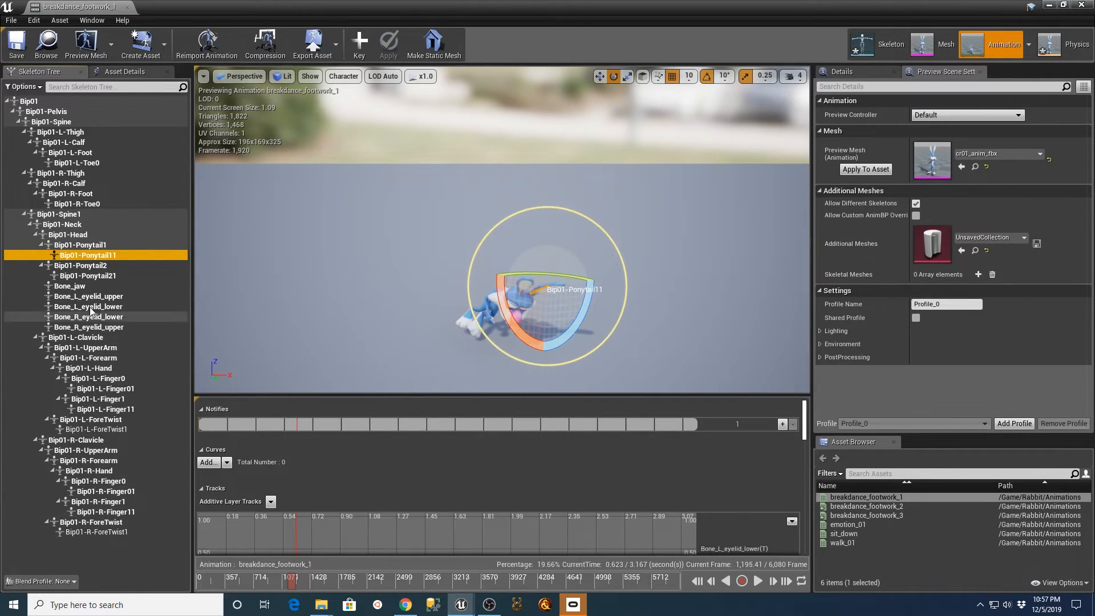
{"action": "left_click", "coordinate": [85, 235]}
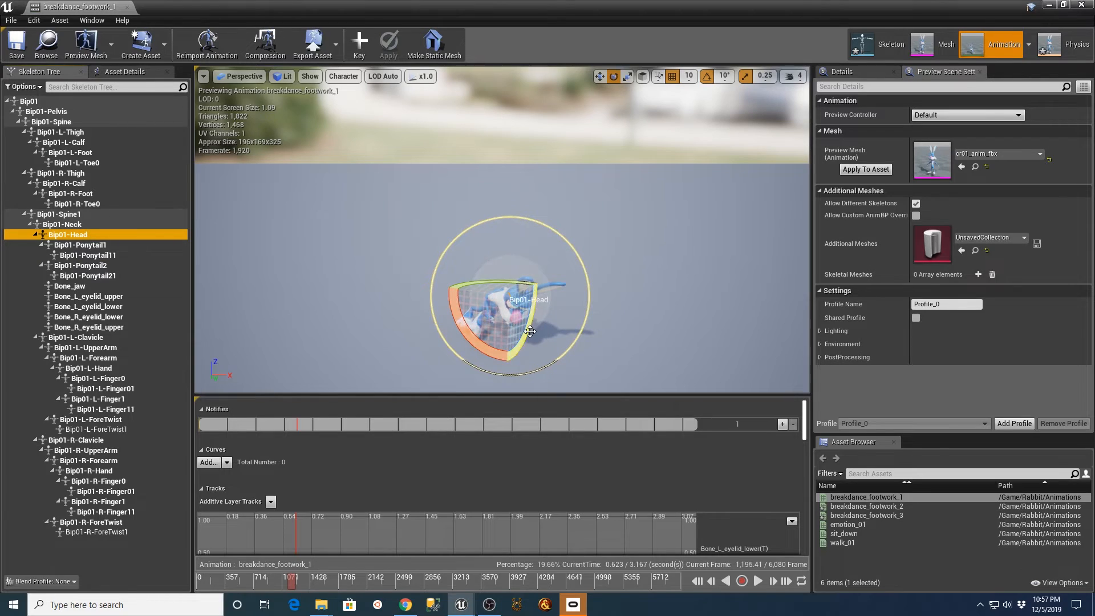
{"action": "left_click_drag", "start_coordinate": [530, 331], "coordinate": [531, 334]}
{"action": "left_click_drag", "start_coordinate": [536, 247], "coordinate": [439, 303]}
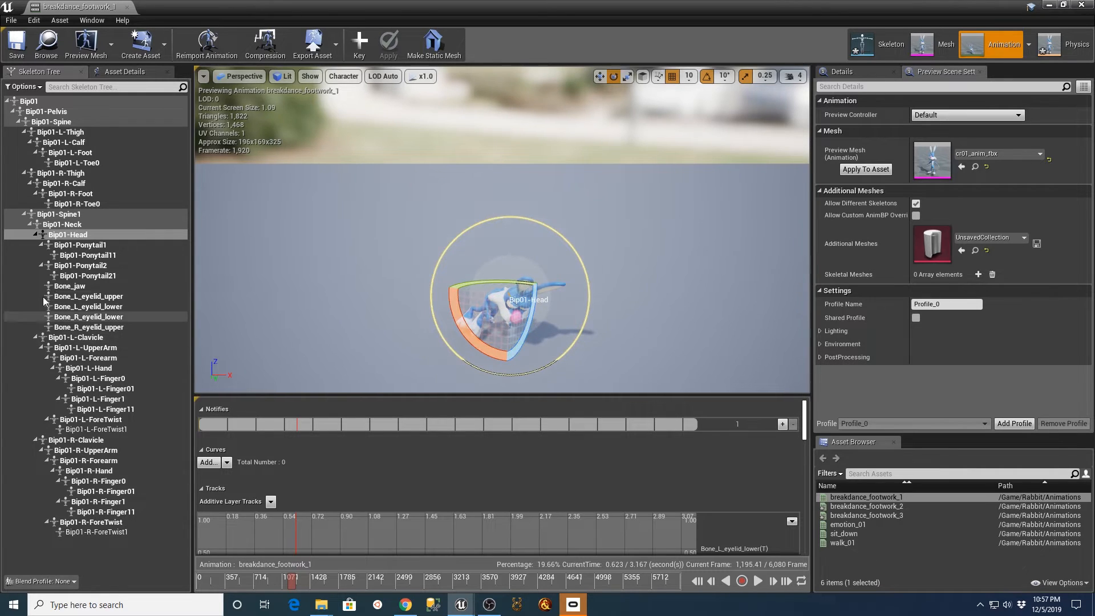
Rotate the ear bones Bip01-Ponytail1 and Bip01-Ponytail11 to bend that ear downward, keying and applying each rotation at the current frame.
{"action": "left_click", "coordinate": [96, 247]}
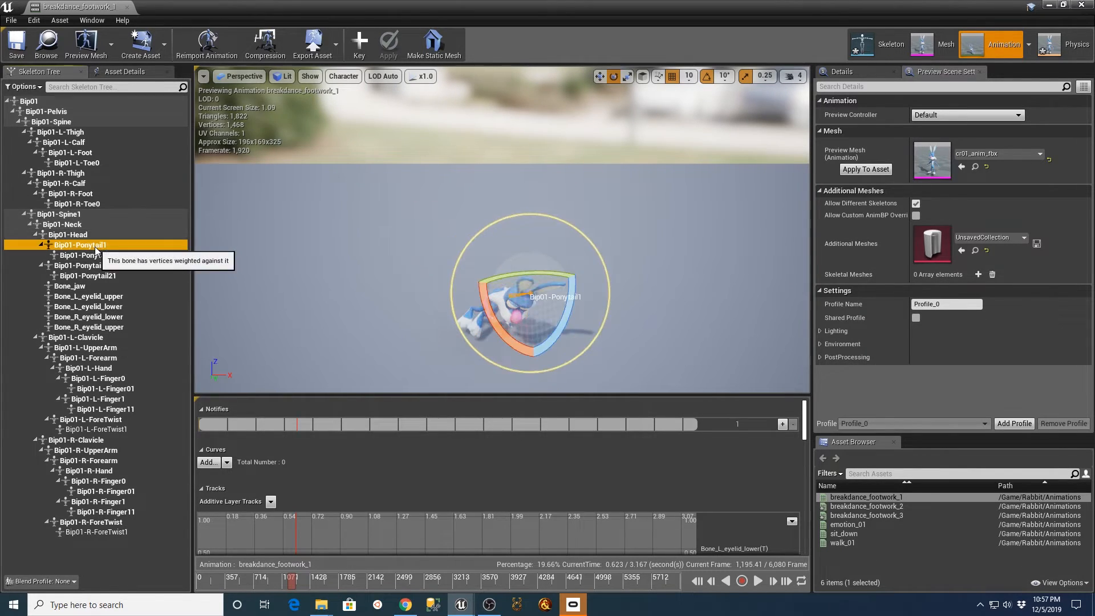
{"action": "left_click_drag", "start_coordinate": [561, 329], "coordinate": [561, 329]}
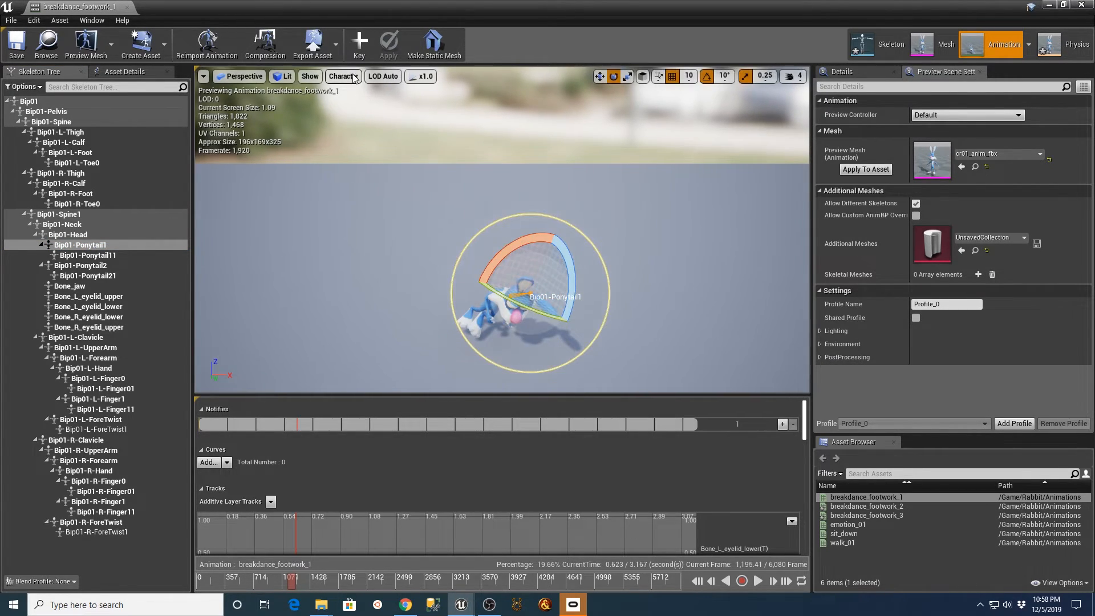
{"action": "left_click", "coordinate": [356, 45]}
{"action": "left_click", "coordinate": [388, 47]}
{"action": "left_click", "coordinate": [87, 255]}
{"action": "left_click_drag", "start_coordinate": [585, 328], "coordinate": [546, 393]}
{"action": "left_click", "coordinate": [359, 43]}
{"action": "left_click", "coordinate": [389, 46]}
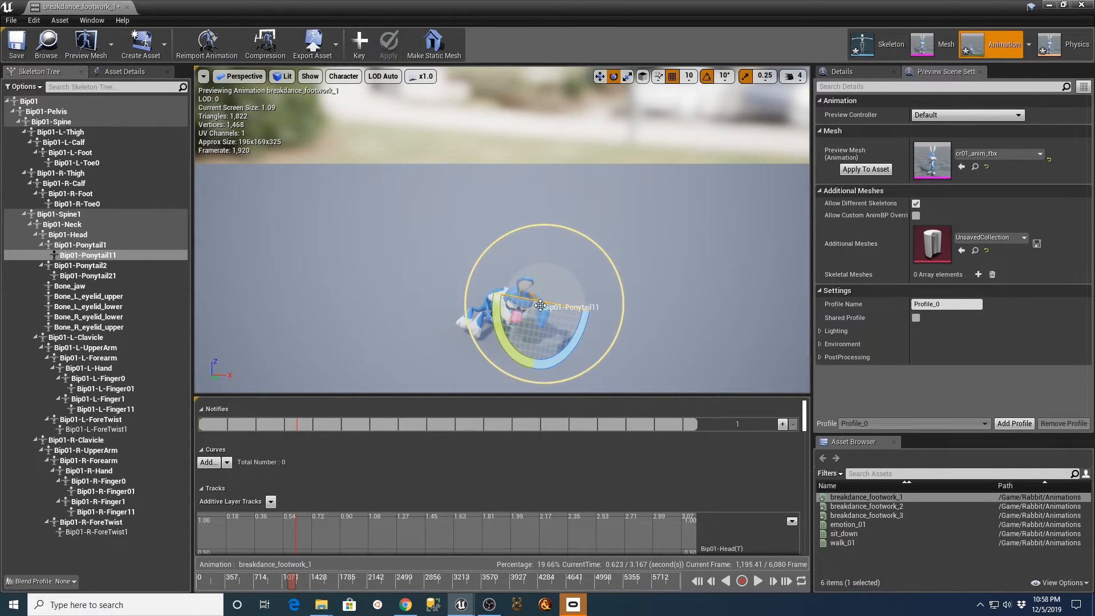
Rotate the other ear's bones, Bip01-Ponytail2 and Bip01-Ponytail21, keying and applying each rotation at the current frame.
{"action": "left_click", "coordinate": [425, 288]}
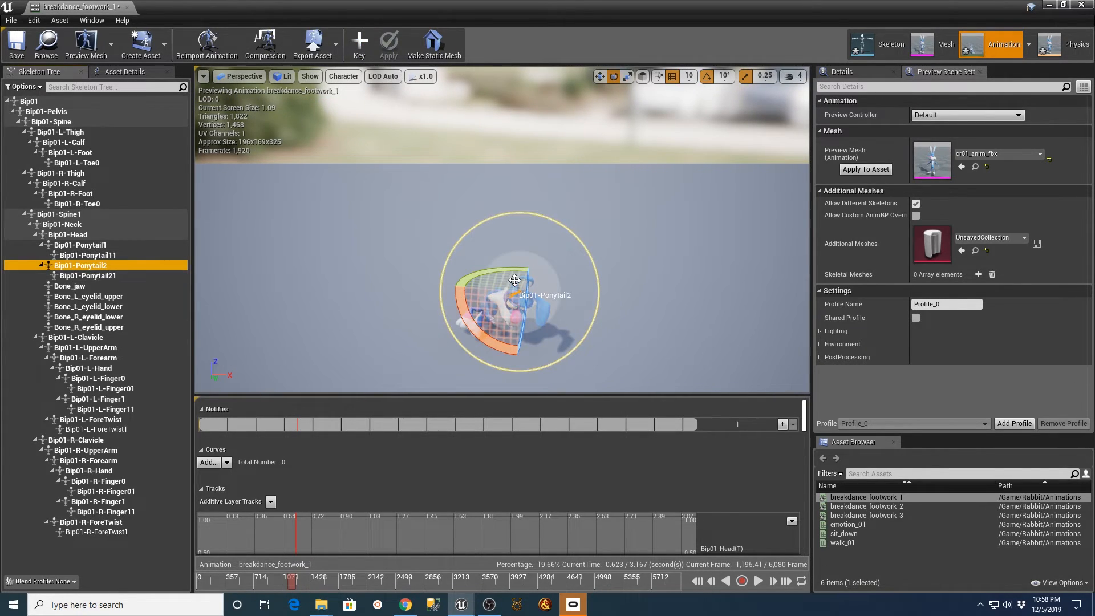
{"action": "left_click_drag", "start_coordinate": [523, 283], "coordinate": [523, 298]}
{"action": "left_click", "coordinate": [359, 45]}
{"action": "left_click", "coordinate": [390, 47]}
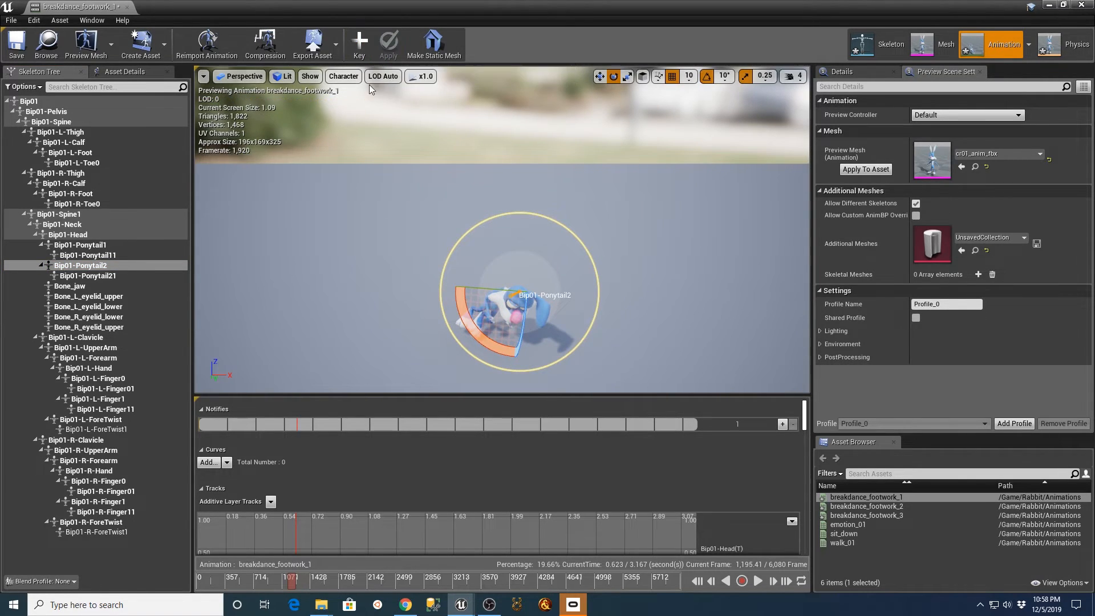
{"action": "left_click", "coordinate": [97, 276]}
{"action": "left_click_drag", "start_coordinate": [531, 261], "coordinate": [532, 280]}
{"action": "left_click", "coordinate": [359, 45]}
{"action": "left_click", "coordinate": [389, 44]}
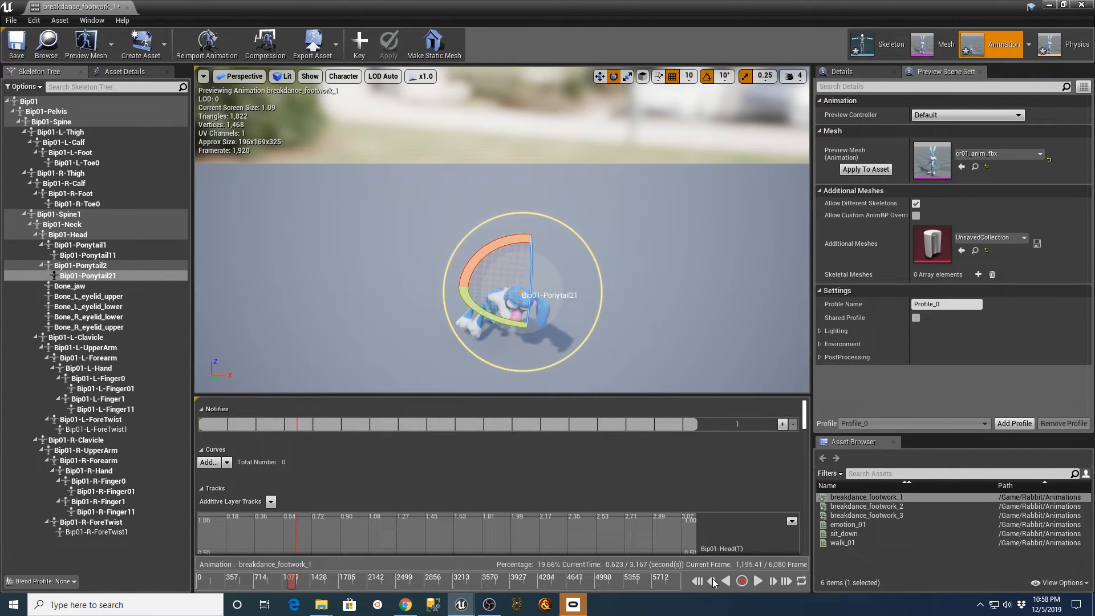
Scrub and play breakdance_footwork_1 to review the ears, save the animation, and close its editor.
{"action": "left_click_drag", "start_coordinate": [292, 581], "coordinate": [541, 577]}
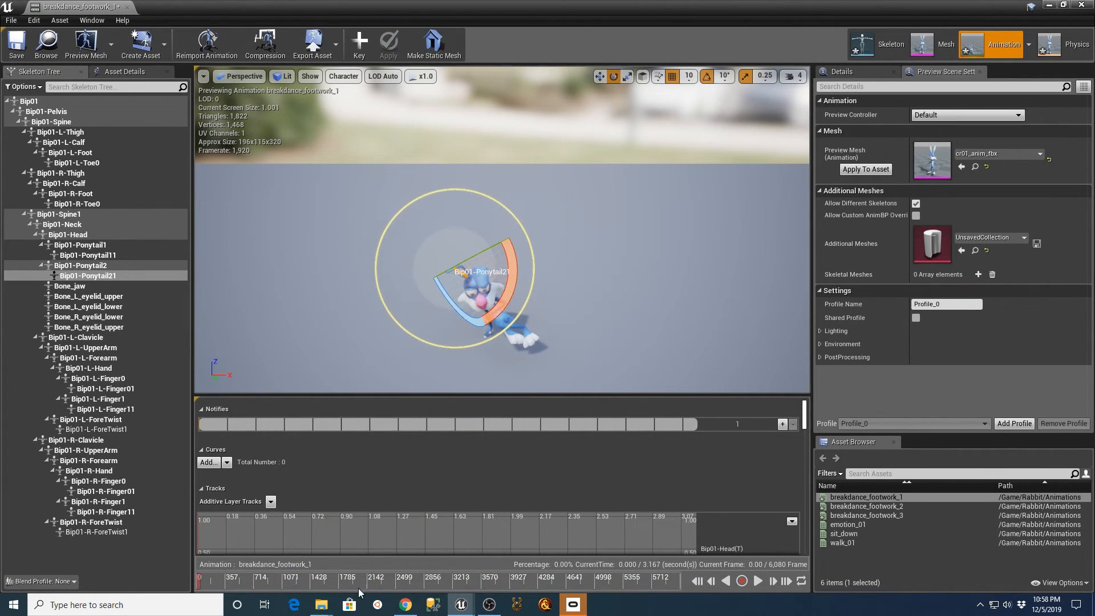
{"action": "left_click", "coordinate": [758, 581]}
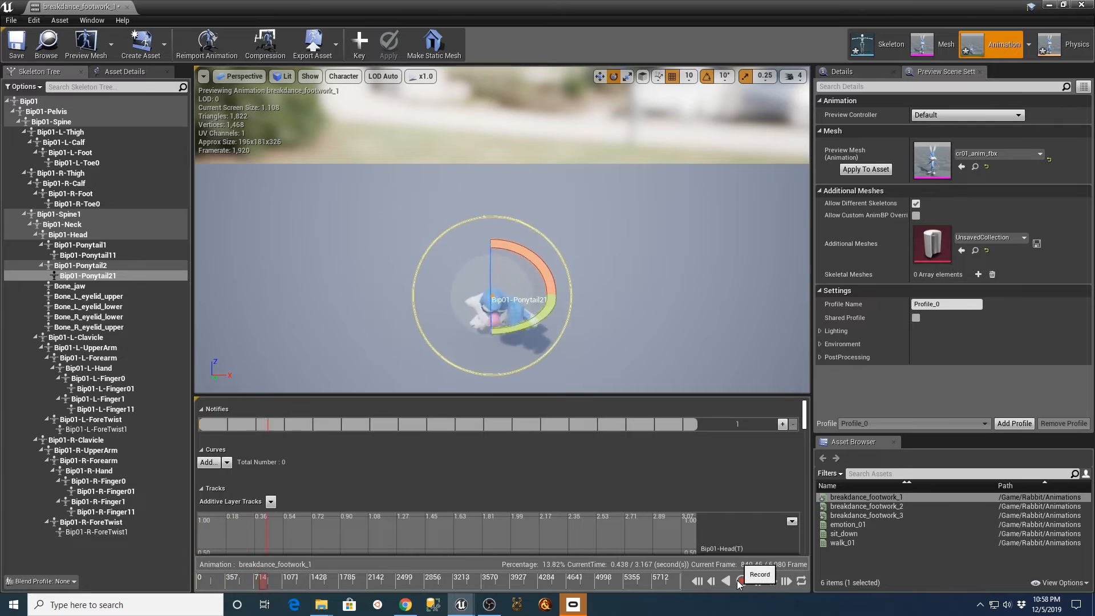
{"action": "left_click", "coordinate": [630, 300]}
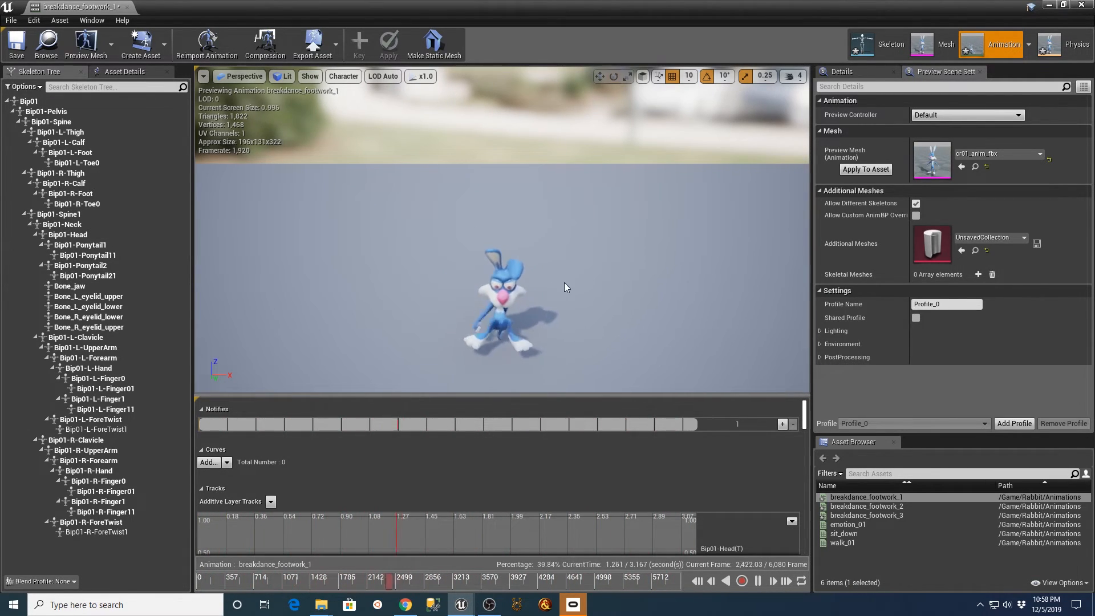
{"action": "left_click", "coordinate": [16, 45]}
{"action": "left_click", "coordinate": [127, 8]}
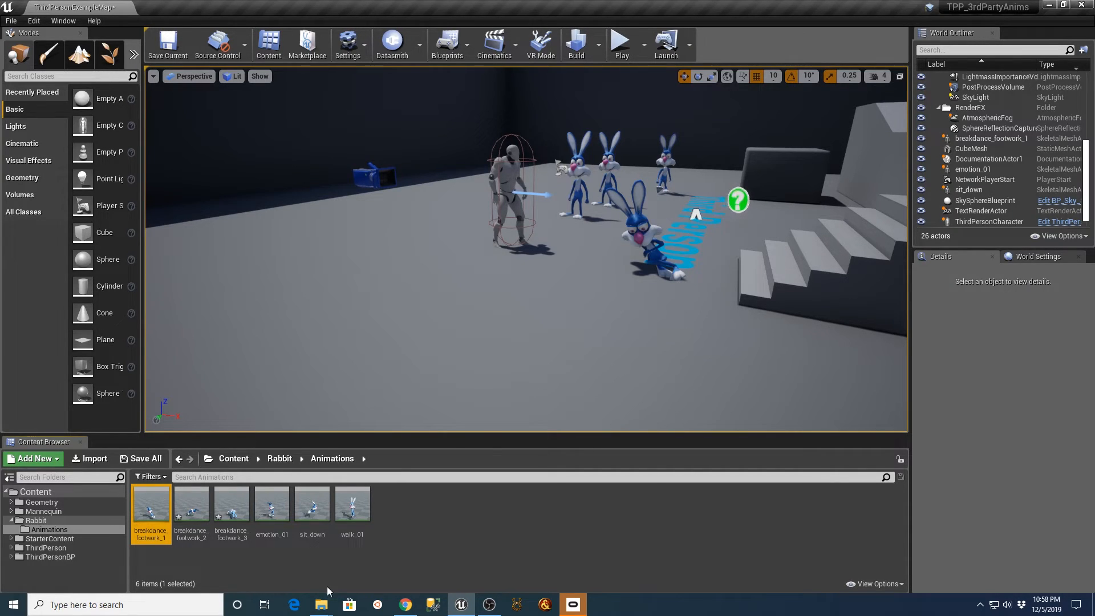
Open ThirdPerson_AnimBP from the Mannequin Animations folder and examine its AnimGraph and Event Graph.
{"action": "double_click", "coordinate": [36, 512]}
{"action": "left_click", "coordinate": [49, 520]}
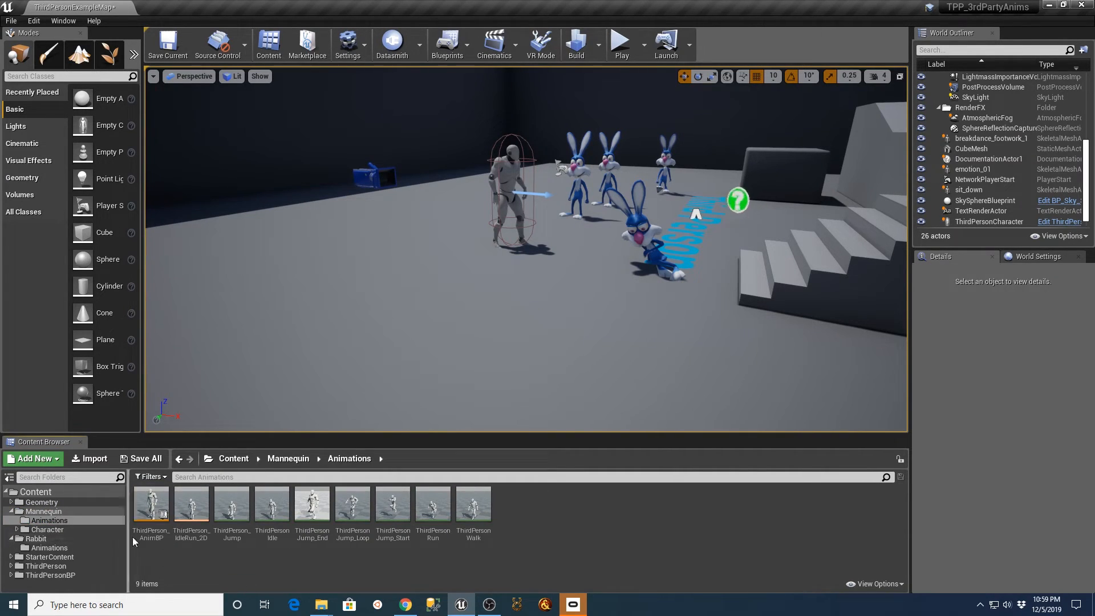
{"action": "double_click", "coordinate": [151, 504]}
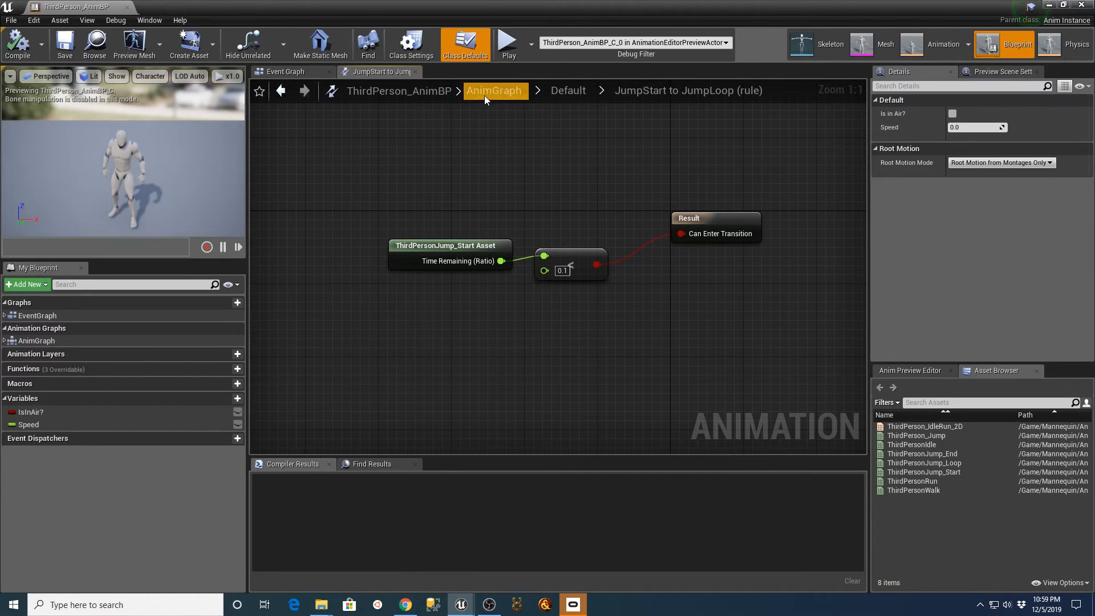
{"action": "left_click", "coordinate": [484, 94]}
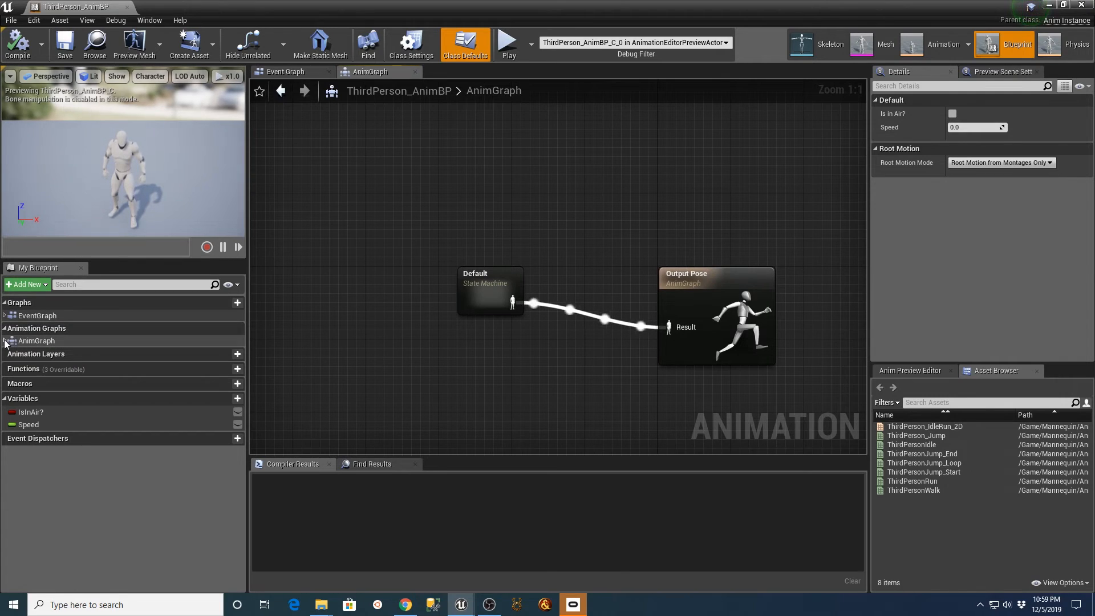
{"action": "left_click", "coordinate": [285, 72]}
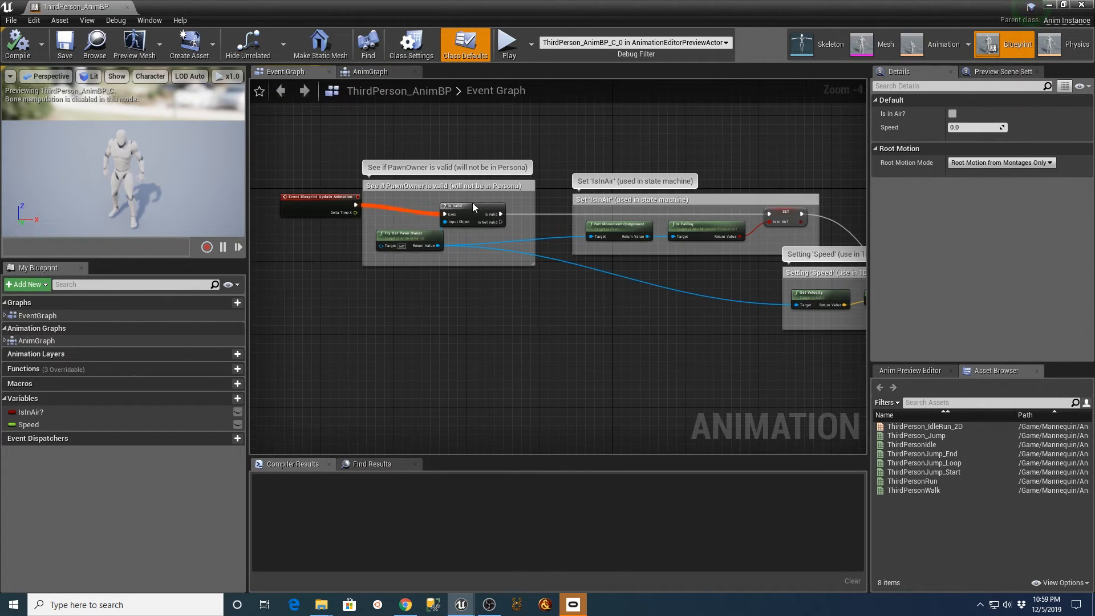
{"action": "scroll", "coordinate": [667, 309], "scroll_direction": "down", "scroll_amount": 3}
{"action": "left_click", "coordinate": [364, 71]}
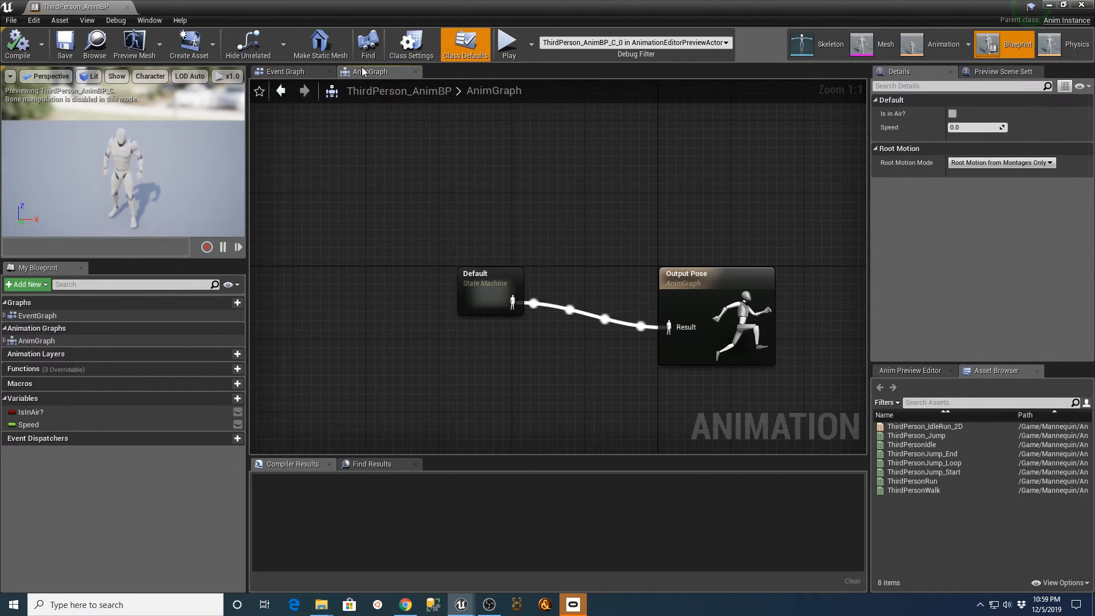
Examine the Default state machine's JumpStart state, and open its ThirdPersonJump_Start animation for a brief view before closing it.
{"action": "double_click", "coordinate": [485, 295]}
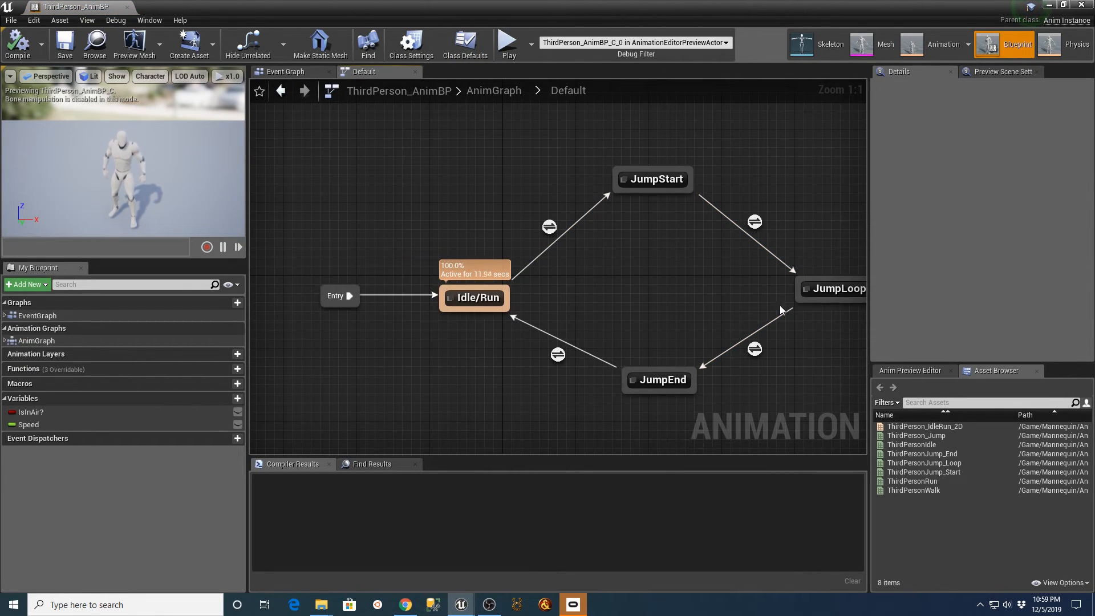
{"action": "right_click", "coordinate": [677, 275]}
{"action": "left_click", "coordinate": [654, 274]}
{"action": "left_click", "coordinate": [654, 181]}
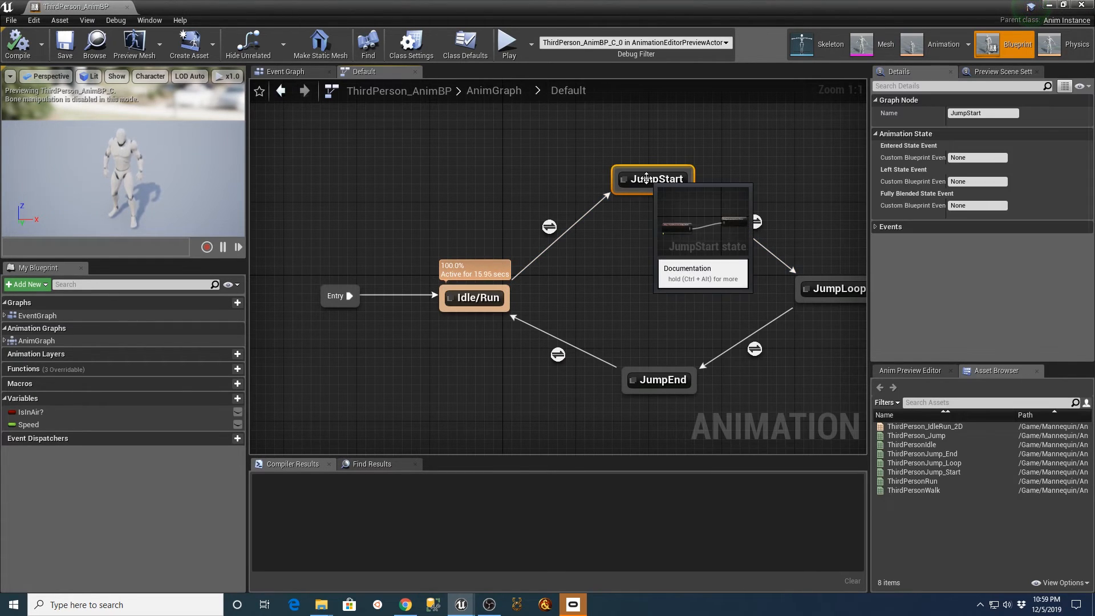
{"action": "double_click", "coordinate": [654, 182]}
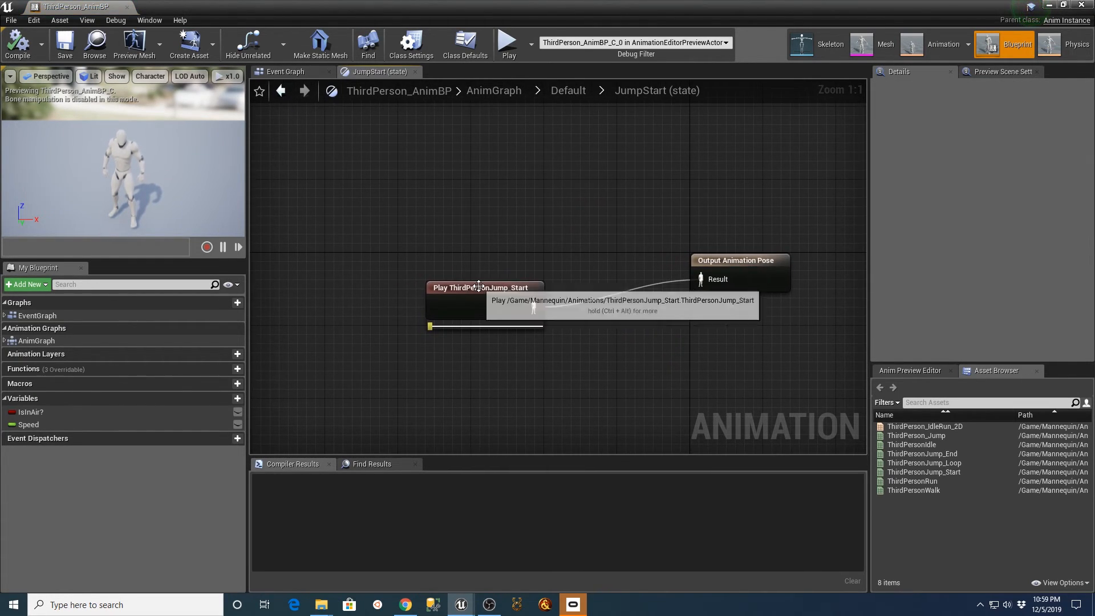
{"action": "left_click", "coordinate": [478, 291]}
{"action": "double_click", "coordinate": [478, 290]}
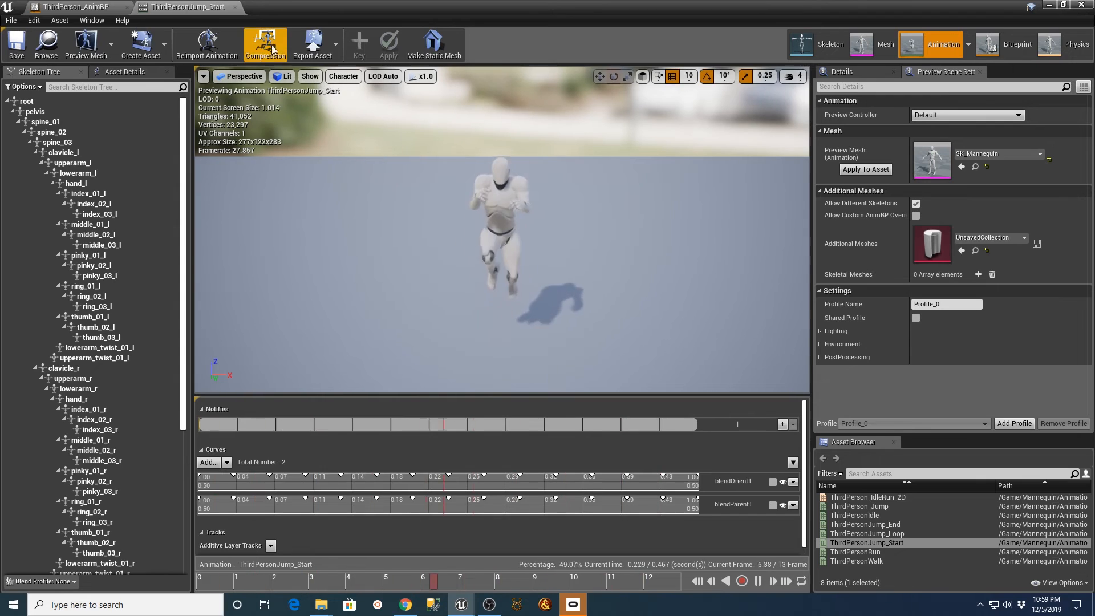
{"action": "left_click", "coordinate": [234, 8]}
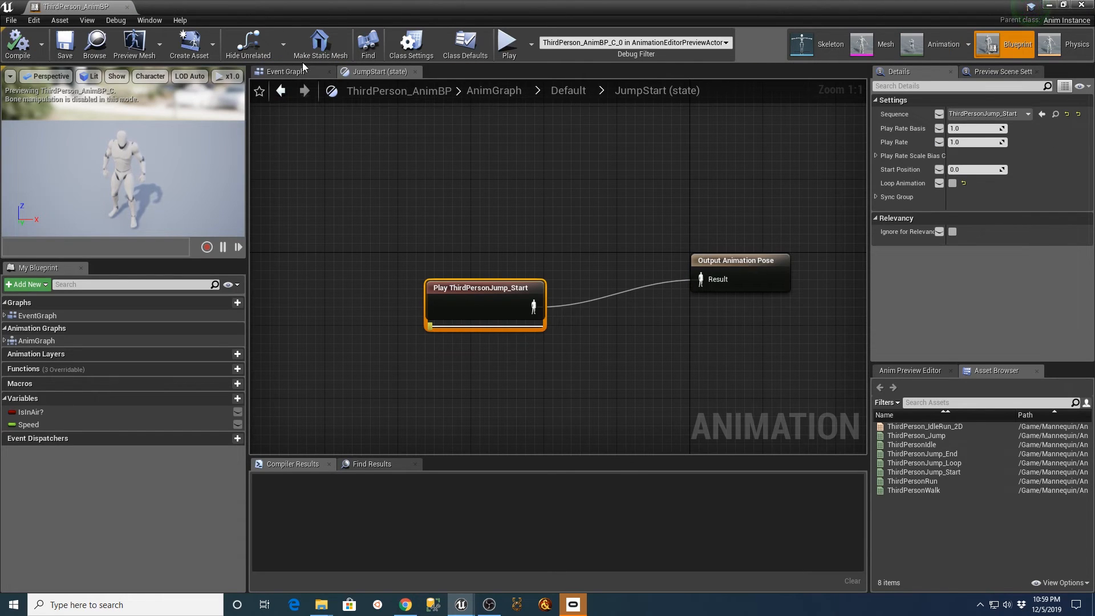
Return to the Default state machine through the AnimGraph for a final look, and close ThirdPerson_AnimBP.
{"action": "left_click", "coordinate": [488, 91]}
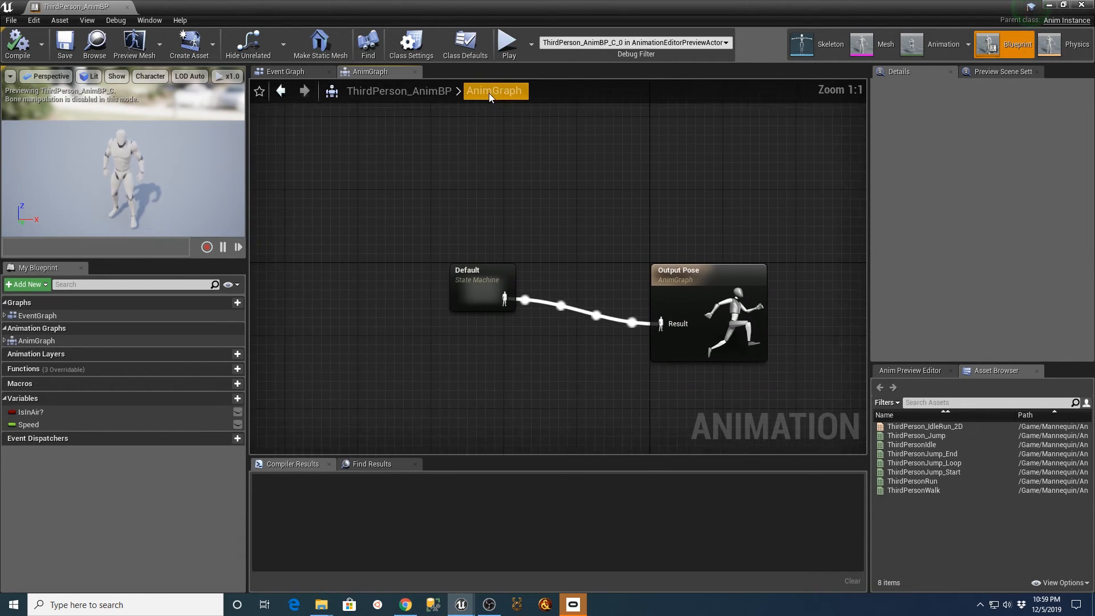
{"action": "double_click", "coordinate": [480, 292]}
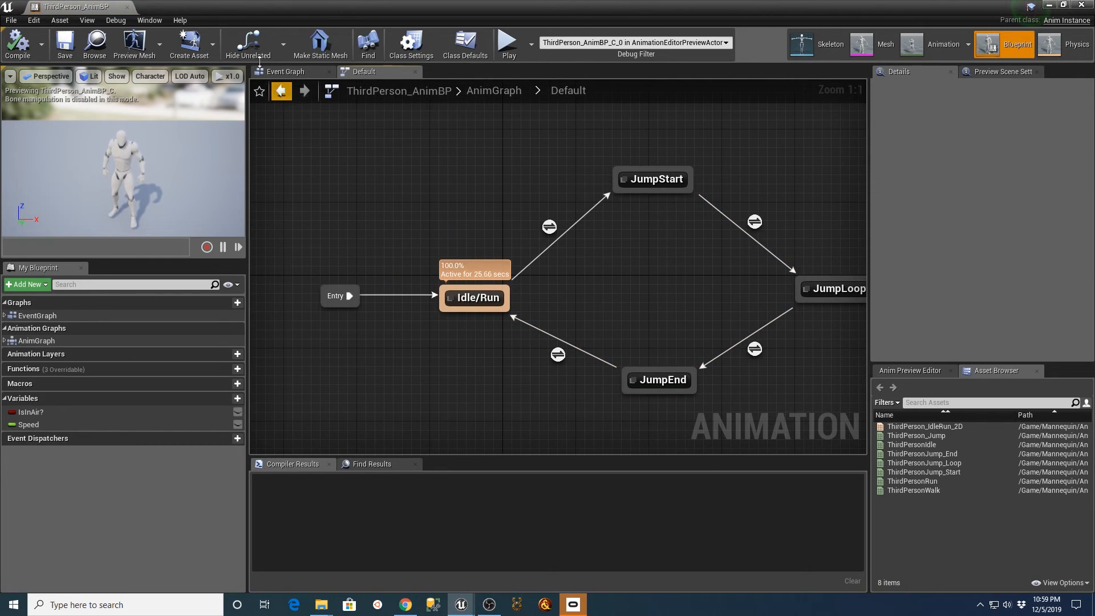
{"action": "left_click", "coordinate": [127, 8]}
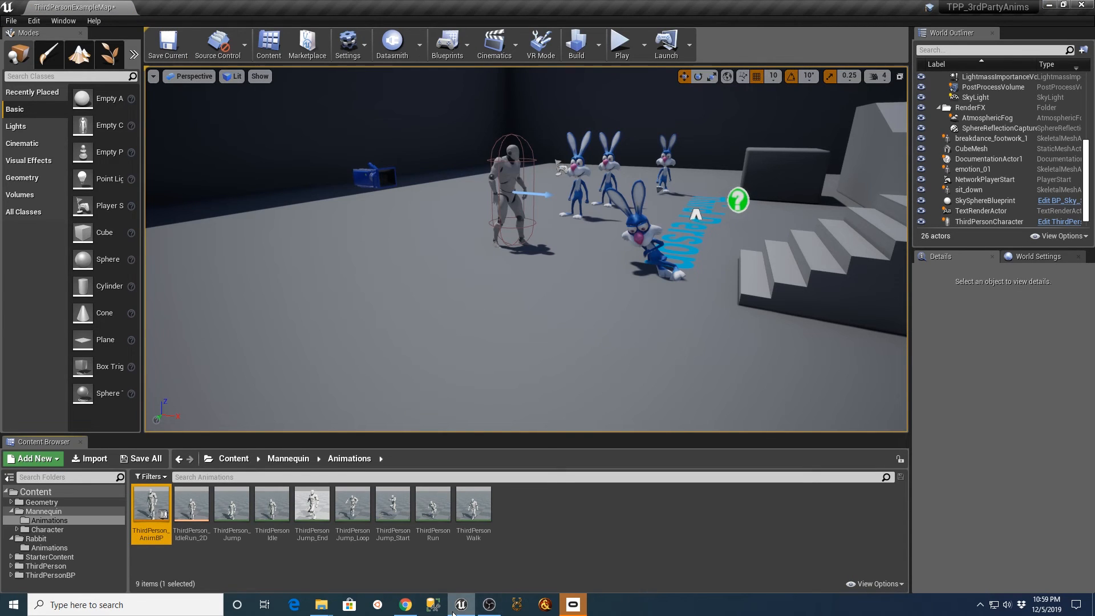
Switch to Chrome to review the Mixamo Breakdance Pack and 3drt Crazy Rabbits pages, and return to Unreal Engine.
{"action": "left_click", "coordinate": [406, 604]}
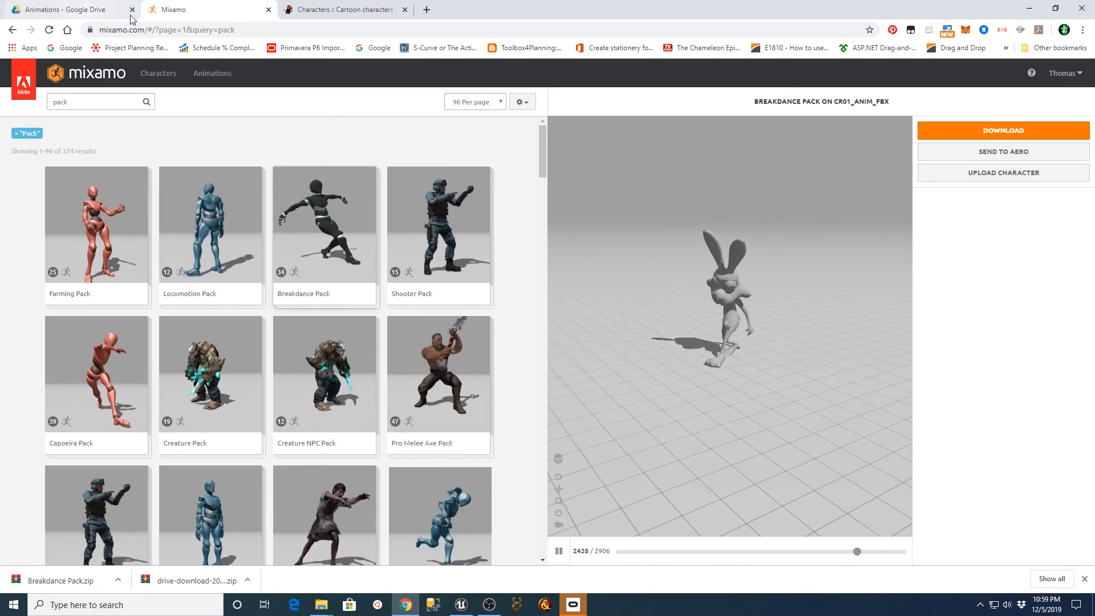
{"action": "left_click", "coordinate": [355, 12]}
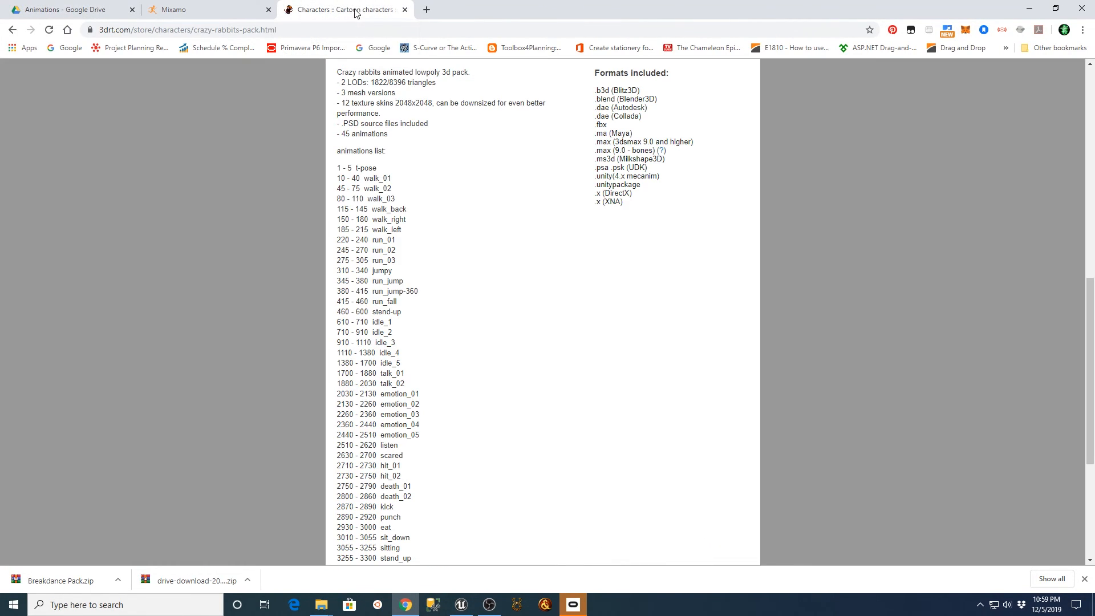
{"action": "left_click", "coordinate": [228, 10]}
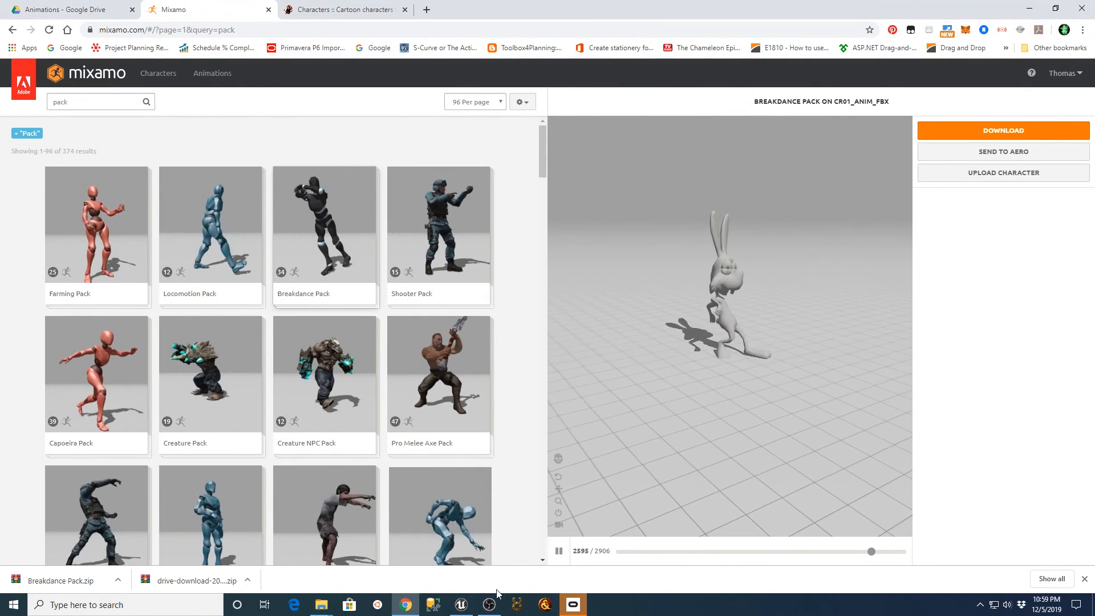
{"action": "left_click", "coordinate": [460, 604]}
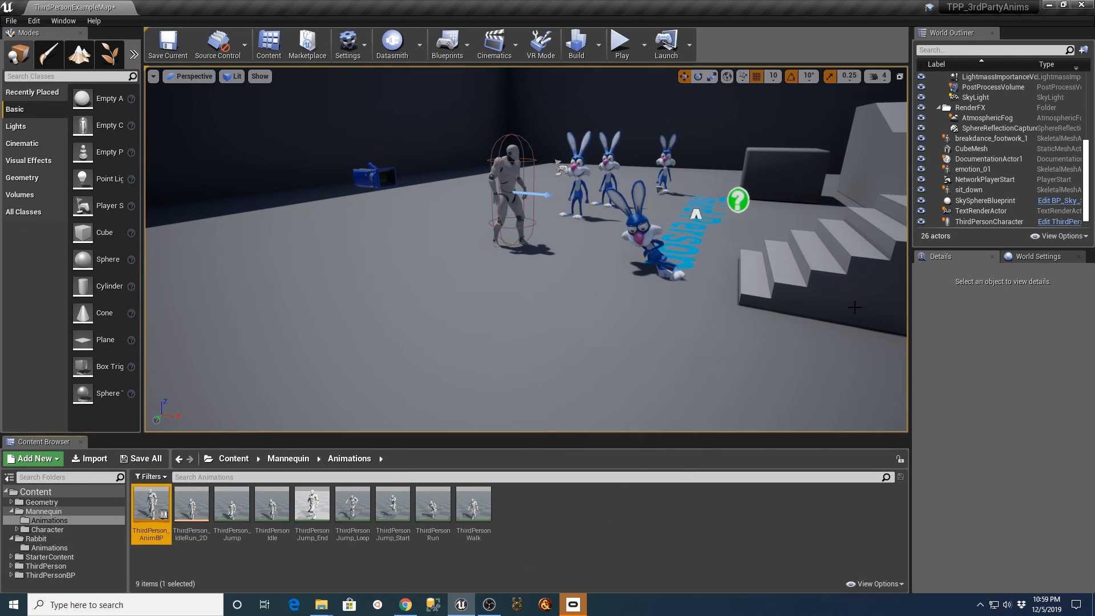